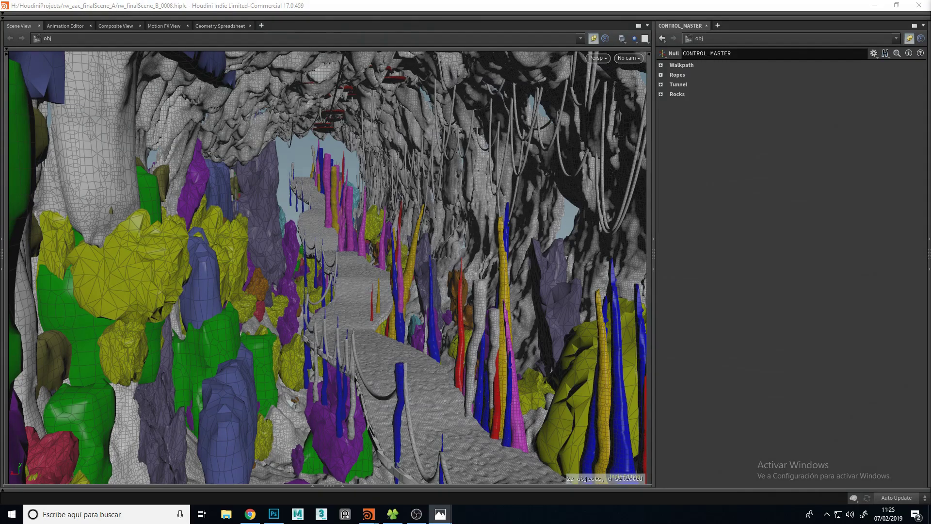
{"action": "left_click", "coordinate": [440, 514]}
{"action": "left_click_drag", "start_coordinate": [917, 143], "coordinate": [664, 1]}
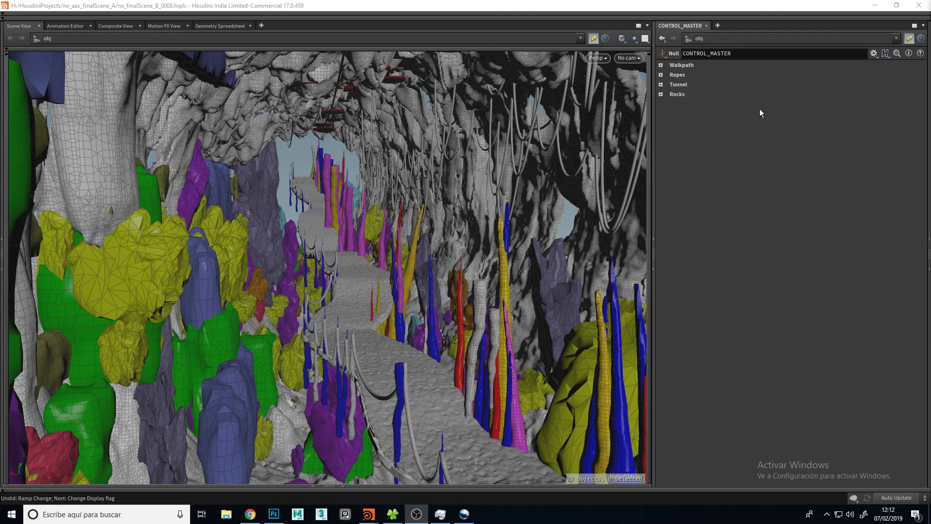
Widen the red range of the color1 attribute ramp in ROCKS_SPAWN_POINTS by moving the blue marker up to the green one.
{"action": "left_click", "coordinate": [660, 94]}
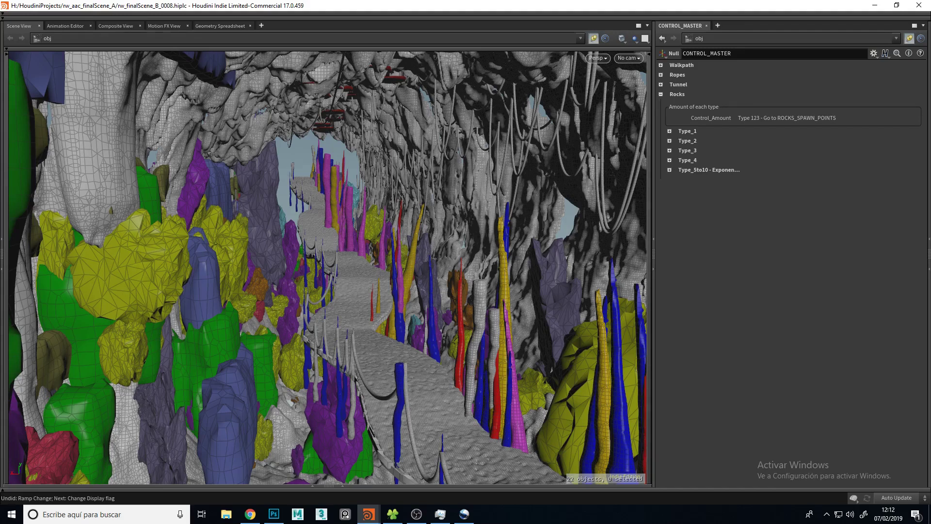
{"action": "left_click_drag", "start_coordinate": [930, 41], "coordinate": [822, 24]}
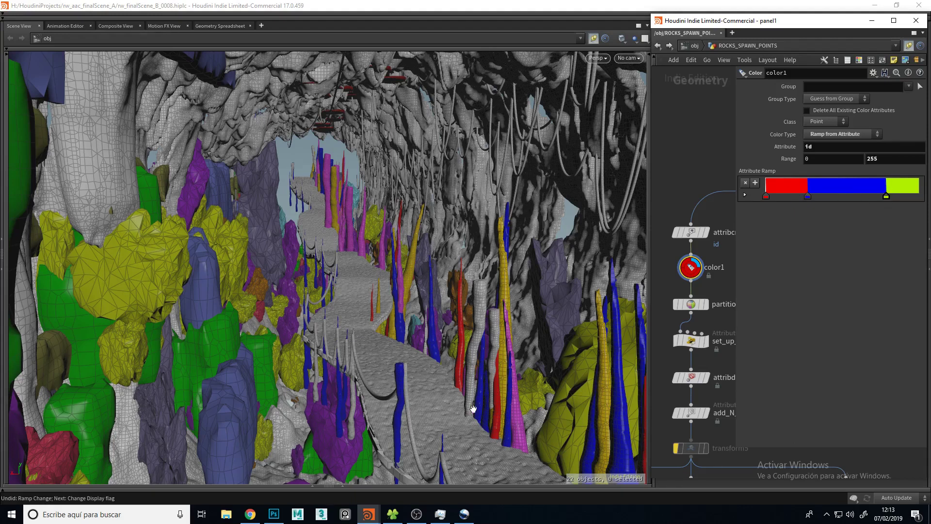
{"action": "left_click", "coordinate": [346, 482]}
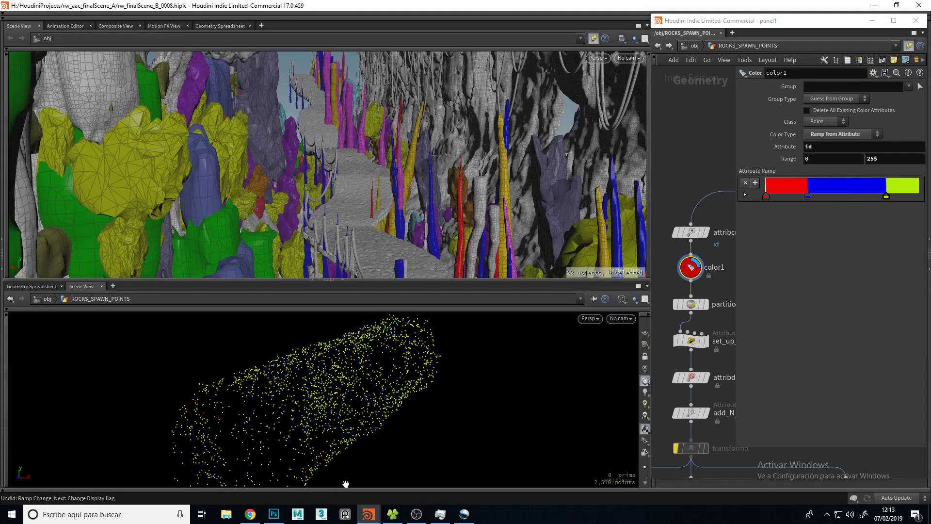
{"action": "left_click_drag", "start_coordinate": [808, 196], "coordinate": [849, 199]}
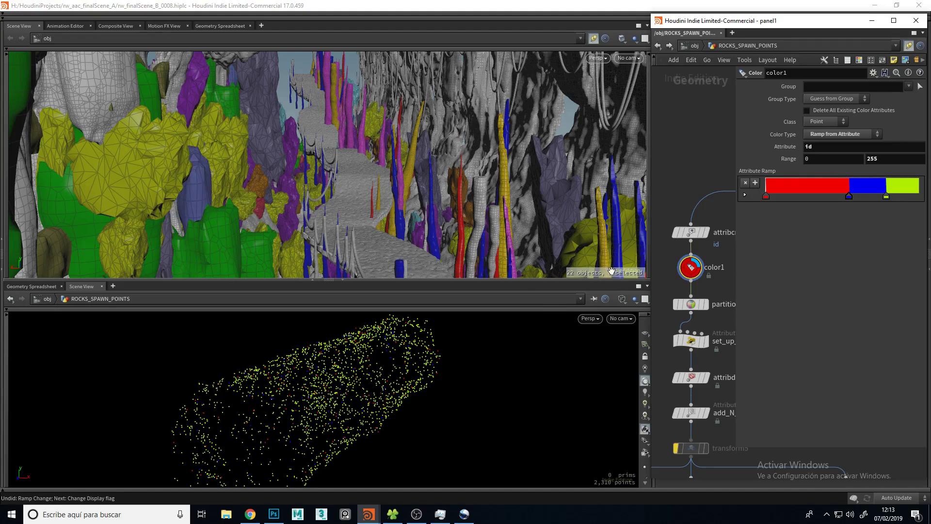
{"action": "left_click_drag", "start_coordinate": [848, 197], "coordinate": [890, 198]}
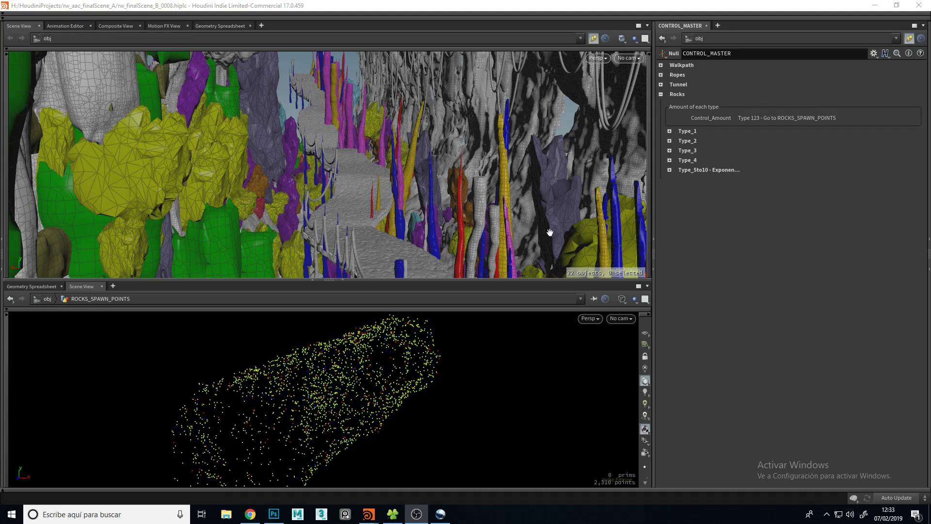
Review the spawn, scale, deletion and orientation parameters of the Type_1 rocks and show those of Type_2.
{"action": "left_click", "coordinate": [669, 131]}
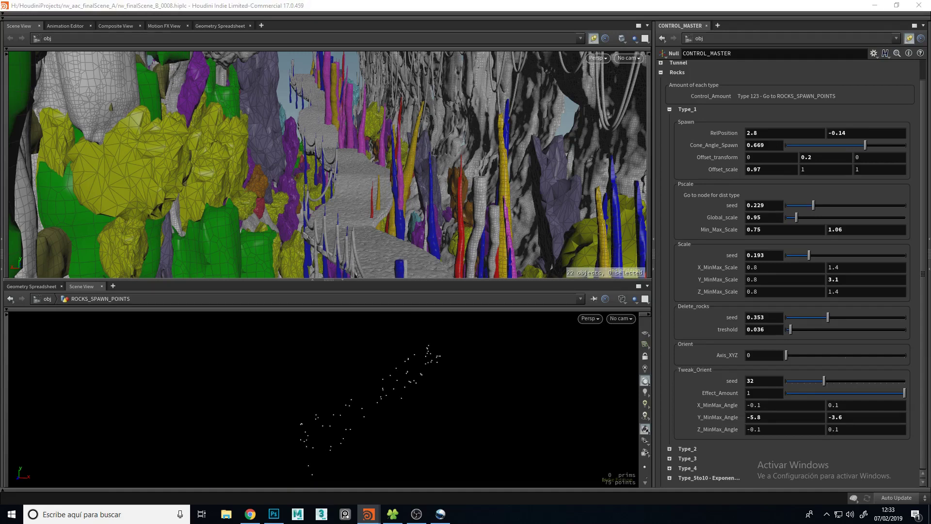
{"action": "left_click", "coordinate": [669, 110]}
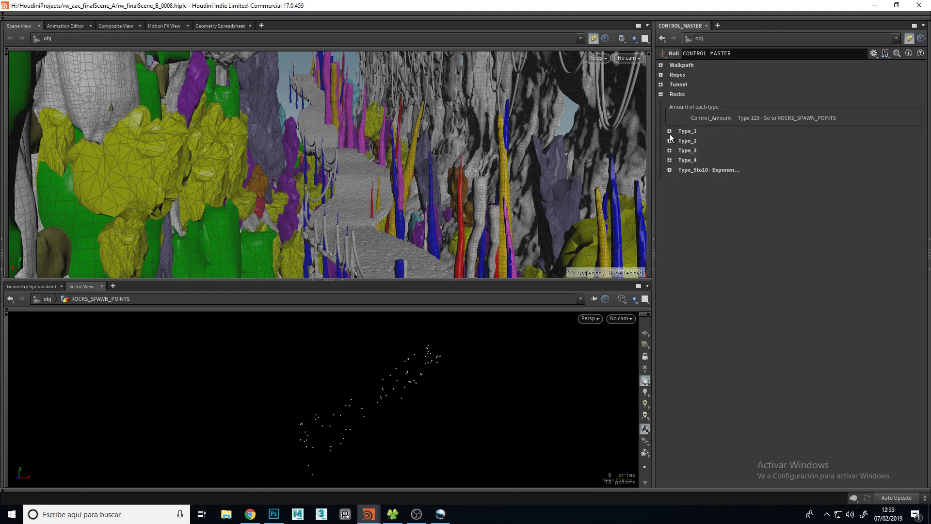
{"action": "left_click", "coordinate": [671, 140]}
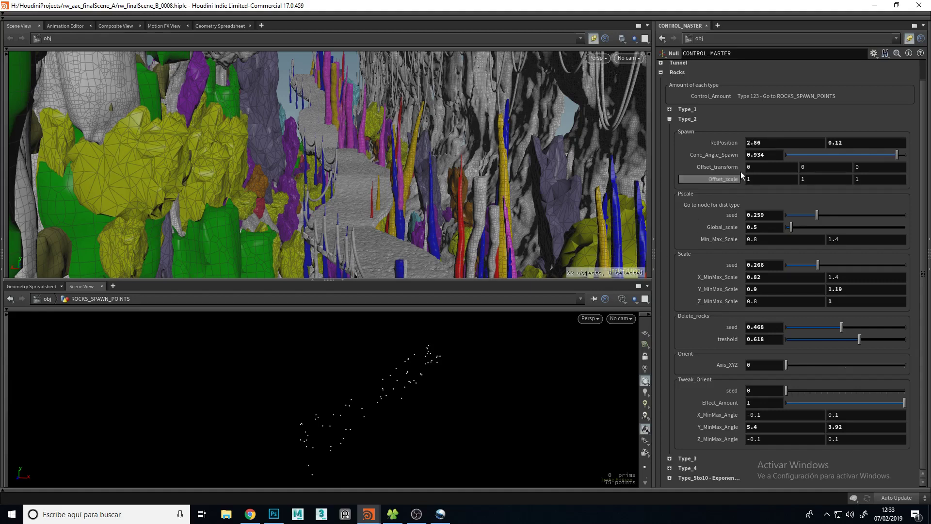
Reset the Type_2 rocks' RelPosition values to their defaults and set them to 2.3 and -0.5, viewing the tunnel along the walkway.
{"action": "middle_click_drag", "start_coordinate": [754, 144], "coordinate": [912, 167]}
{"action": "right_click_drag", "start_coordinate": [429, 156], "coordinate": [418, 218]}
{"action": "left_click_drag", "start_coordinate": [418, 218], "coordinate": [368, 152]}
{"action": "right_click_drag", "start_coordinate": [368, 152], "coordinate": [364, 194]}
{"action": "middle_click_drag", "start_coordinate": [405, 180], "coordinate": [234, 106]}
{"action": "left_click_drag", "start_coordinate": [235, 106], "coordinate": [318, 146]}
{"action": "right_click_drag", "start_coordinate": [317, 145], "coordinate": [327, 183]}
{"action": "middle_click_drag", "start_coordinate": [358, 179], "coordinate": [353, 171]}
{"action": "middle_click", "coordinate": [770, 146], "text": "ctrl"}
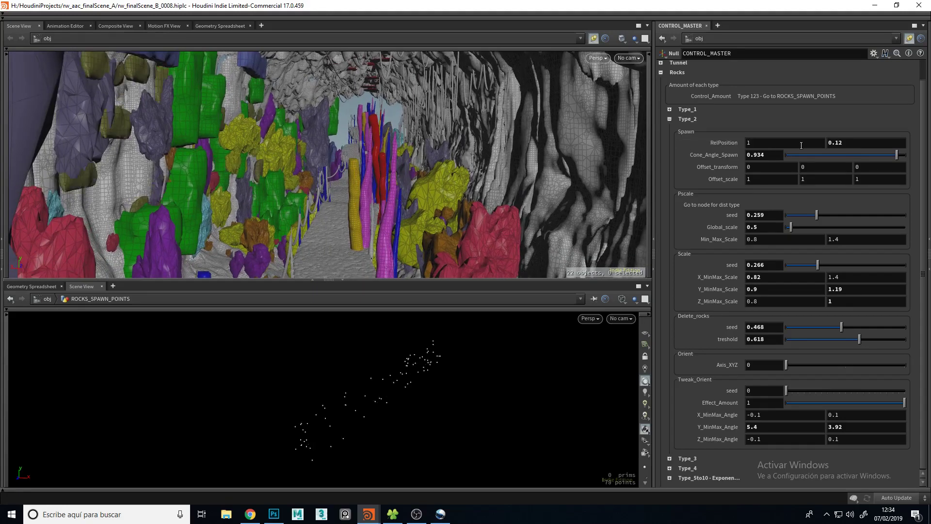
{"action": "middle_click", "coordinate": [852, 144], "text": "ctrl"}
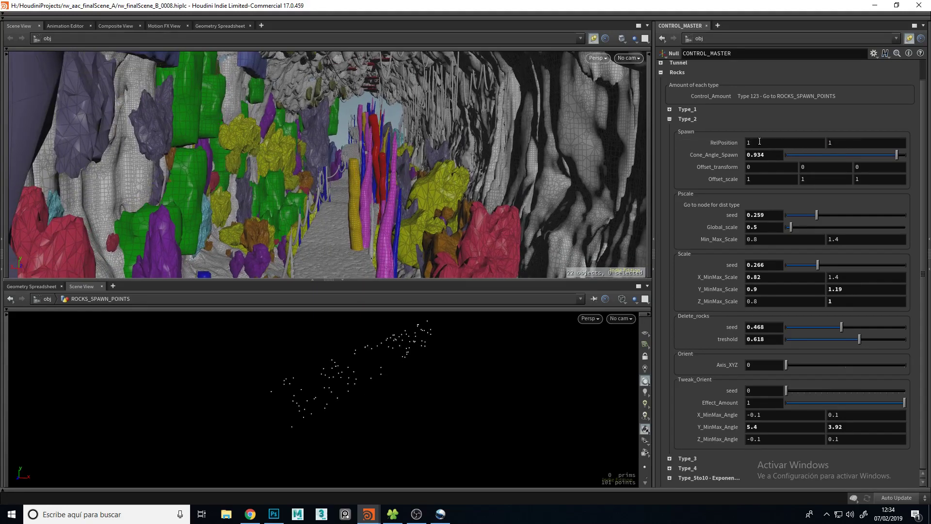
{"action": "middle_click_drag", "start_coordinate": [761, 143], "coordinate": [694, 131]}
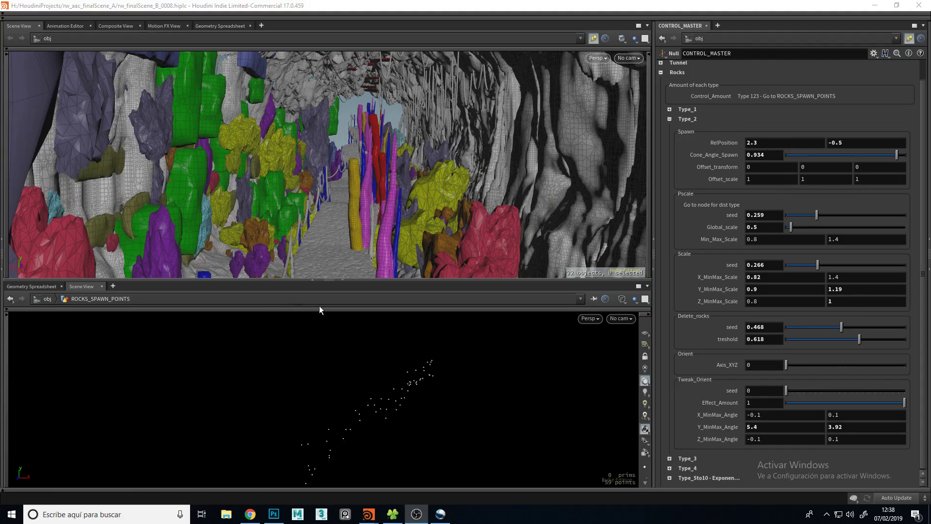
{"action": "left_click", "coordinate": [342, 280]}
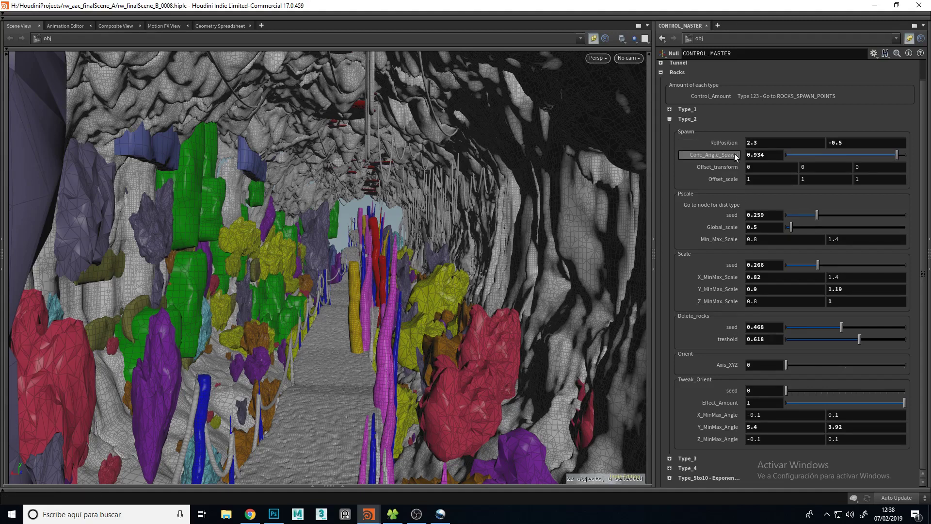
Try different Cone_Angle_Spawn and Offset_transform values for the Type_2 rocks and undo them.
{"action": "mouse_move", "coordinate": [893, 153]}
{"action": "left_mouse_down"}
{"action": "mouse_move", "coordinate": [842, 154]}
{"action": "mouse_move", "coordinate": [897, 164]}
{"action": "left_mouse_up"}
{"action": "middle_click_drag", "start_coordinate": [766, 166], "coordinate": [737, 167]}
{"action": "key", "text": "ctrl+z"}
{"action": "key", "text": "ctrl+z"}
{"action": "middle_click_drag", "start_coordinate": [808, 167], "coordinate": [853, 186]}
{"action": "key", "text": "ctrl+z"}
Set the Type_2 rocks' Pscale seed to 0.262 and Min_Max_Scale to 0.4 and 2.
{"action": "mouse_move", "coordinate": [817, 215]}
{"action": "left_mouse_down"}
{"action": "mouse_move", "coordinate": [790, 211]}
{"action": "mouse_move", "coordinate": [828, 216]}
{"action": "mouse_move", "coordinate": [808, 220]}
{"action": "mouse_move", "coordinate": [816, 220]}
{"action": "left_mouse_up"}
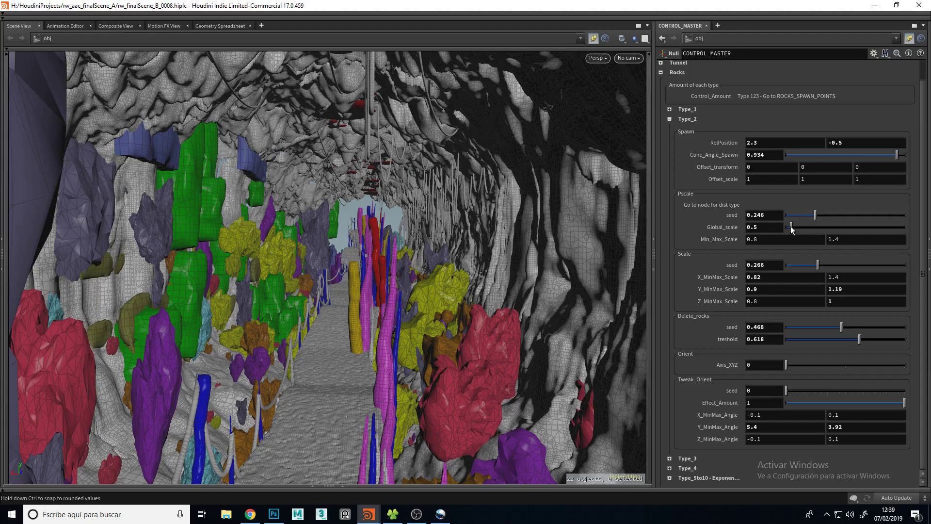
{"action": "middle_click_drag", "start_coordinate": [764, 227], "coordinate": [751, 241]}
{"action": "key", "text": "ctrl+z"}
{"action": "middle_click_drag", "start_coordinate": [840, 241], "coordinate": [876, 240]}
{"action": "mouse_move", "coordinate": [817, 218]}
{"action": "left_mouse_down"}
{"action": "mouse_move", "coordinate": [840, 219]}
{"action": "mouse_move", "coordinate": [816, 220]}
{"action": "left_mouse_up"}
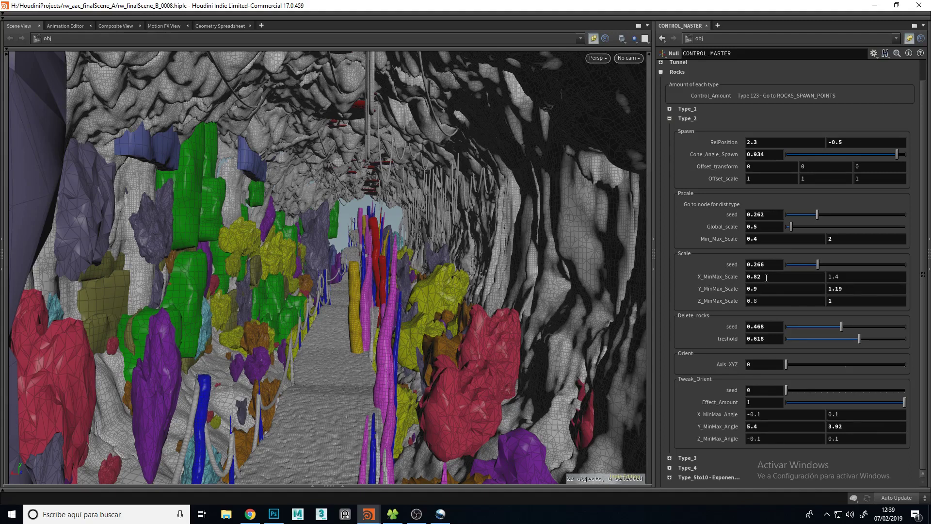
Set the Type_2 rocks' Delete_rocks seed to 0.34 and treshold to 0.066.
{"action": "middle_click_drag", "start_coordinate": [765, 275], "coordinate": [792, 293]}
{"action": "key", "text": "ctrl+z"}
{"action": "mouse_move", "coordinate": [841, 326]}
{"action": "left_mouse_down"}
{"action": "mouse_move", "coordinate": [857, 325]}
{"action": "mouse_move", "coordinate": [833, 327]}
{"action": "left_mouse_up"}
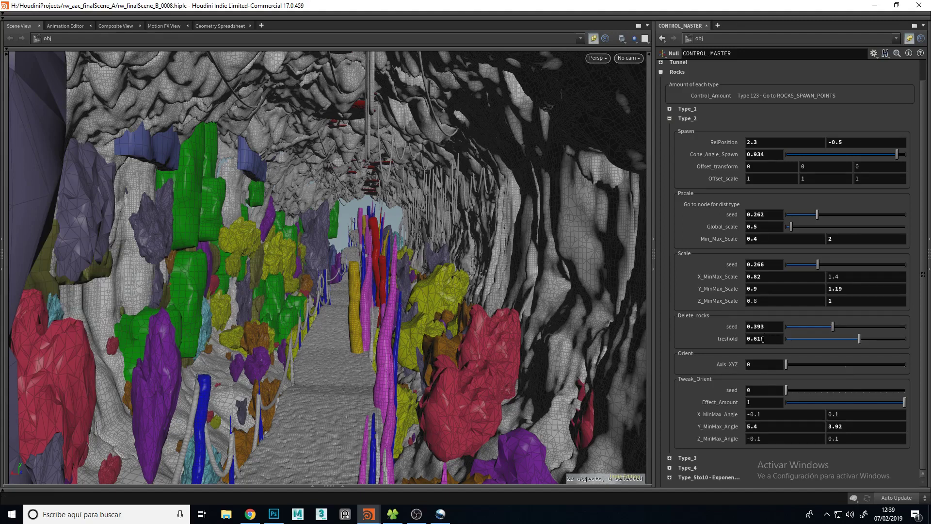
{"action": "left_click_drag", "start_coordinate": [860, 338], "coordinate": [774, 343]}
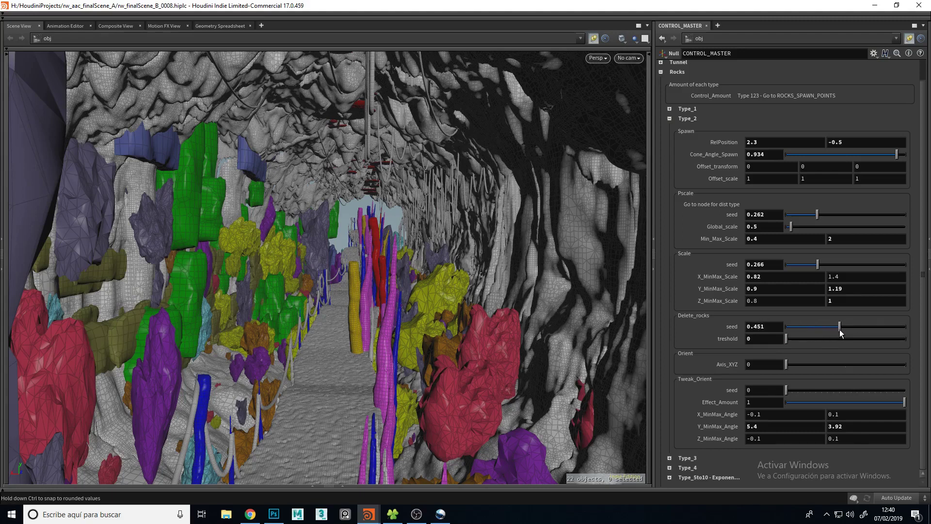
{"action": "left_click_drag", "start_coordinate": [787, 338], "coordinate": [793, 341]}
{"action": "left_click_drag", "start_coordinate": [846, 327], "coordinate": [826, 336]}
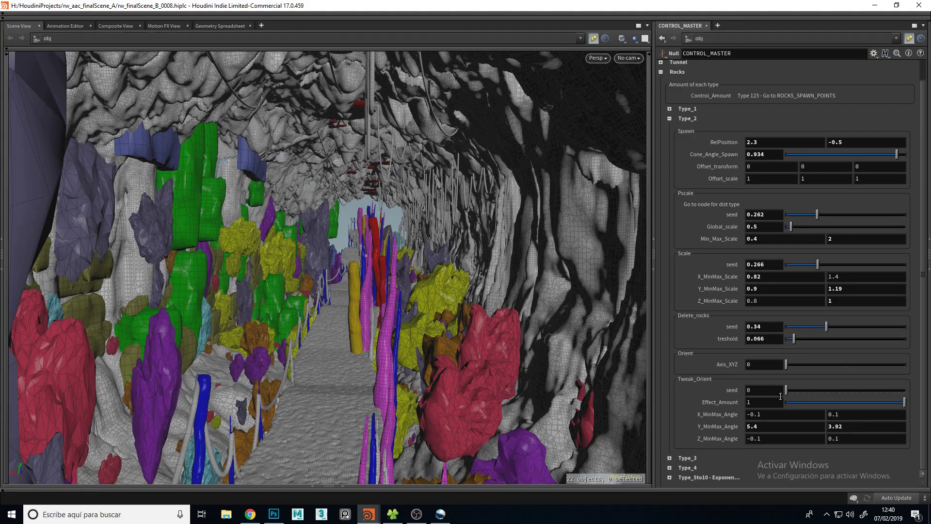
Set the Type_2 rocks' Tweak_Orient seed to 21, minimum Y angle to 5.2 and minimum Z angle to -1.4.
{"action": "mouse_move", "coordinate": [794, 390]}
{"action": "left_mouse_down"}
{"action": "mouse_move", "coordinate": [802, 391]}
{"action": "mouse_move", "coordinate": [780, 392]}
{"action": "left_mouse_up"}
{"action": "middle_click_drag", "start_coordinate": [776, 417], "coordinate": [847, 420]}
{"action": "key", "text": "ctrl+z"}
{"action": "middle_click_drag", "start_coordinate": [761, 424], "coordinate": [627, 435]}
{"action": "key", "text": "ctrl+z"}
{"action": "key", "text": "ctrl+z"}
{"action": "middle_click_drag", "start_coordinate": [769, 429], "coordinate": [708, 438]}
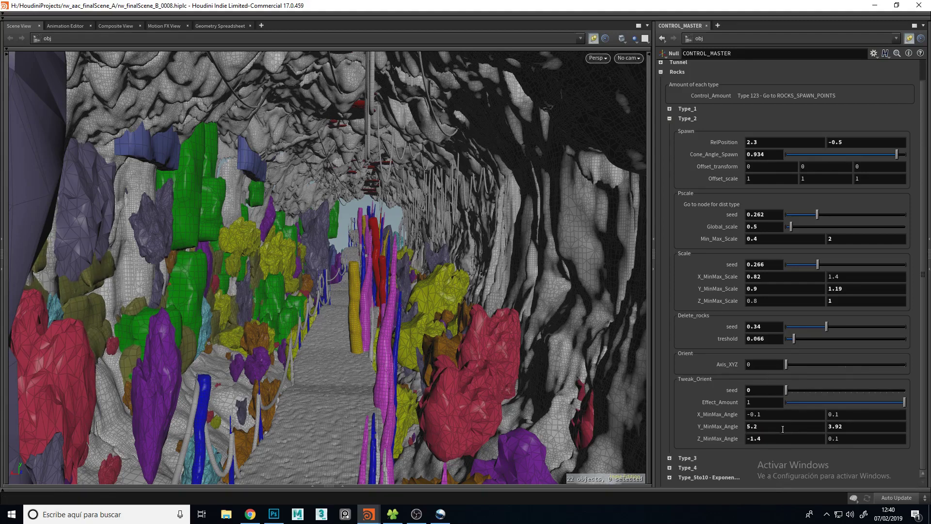
{"action": "left_click_drag", "start_coordinate": [787, 392], "coordinate": [811, 391]}
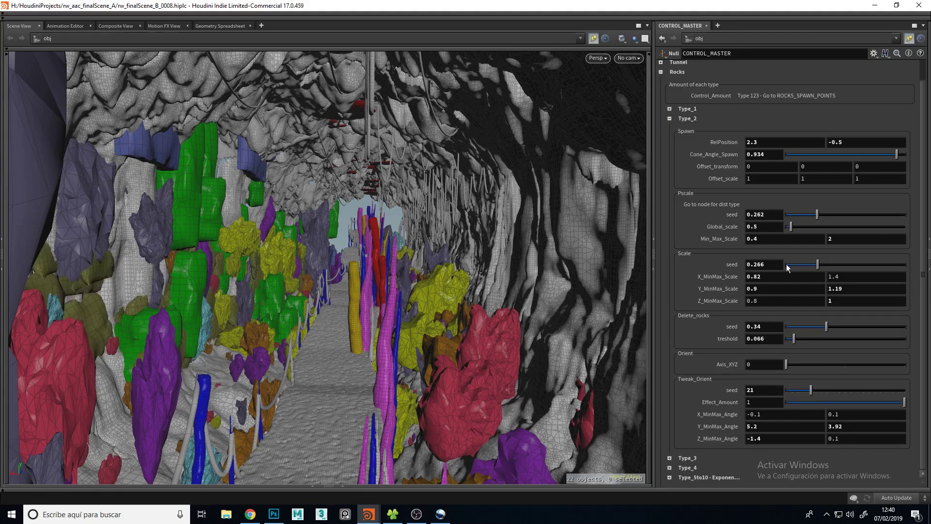
{"action": "left_click", "coordinate": [669, 118]}
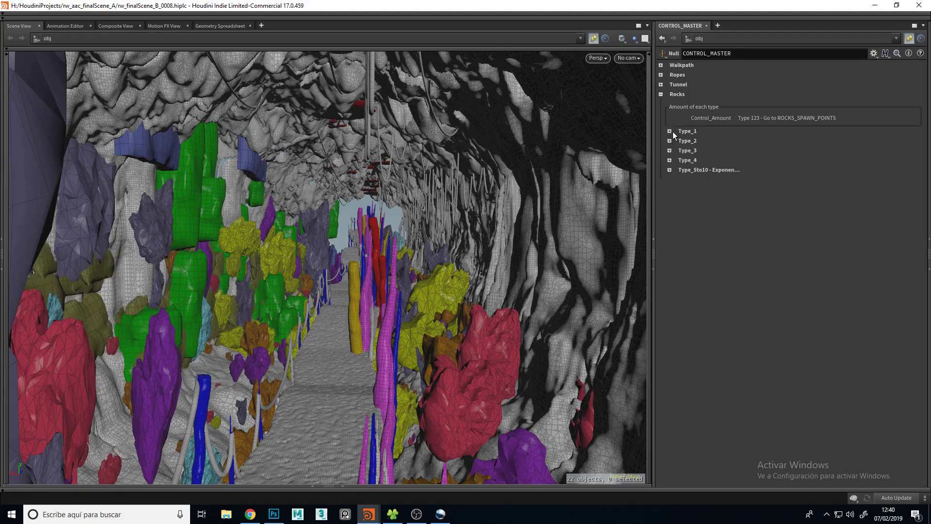
For the Type_5to10 rocks, set Create_rocks to 3773, the Delete seed to 0.746 and its treshold to 0.211.
{"action": "left_click", "coordinate": [668, 170]}
{"action": "scroll", "coordinate": [668, 170], "scroll_direction": "down", "scroll_amount": 2}
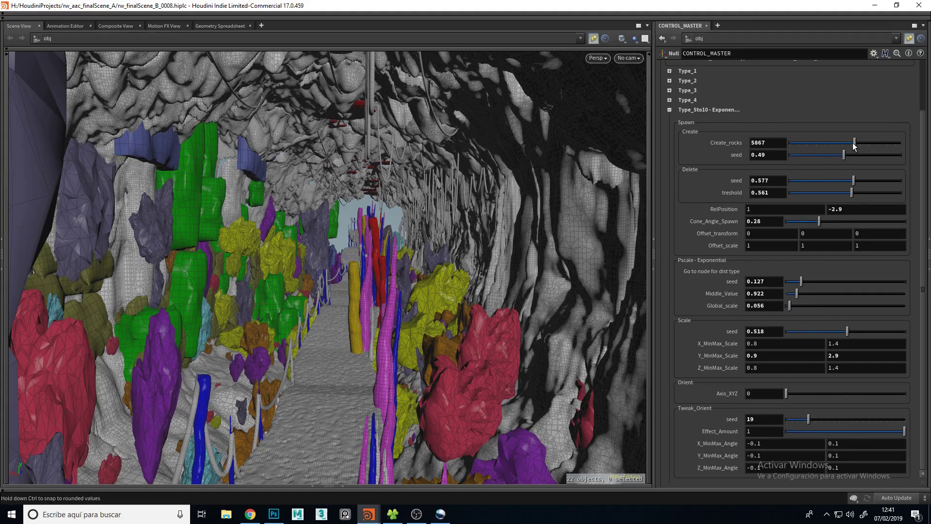
{"action": "left_click_drag", "start_coordinate": [853, 145], "coordinate": [832, 144]}
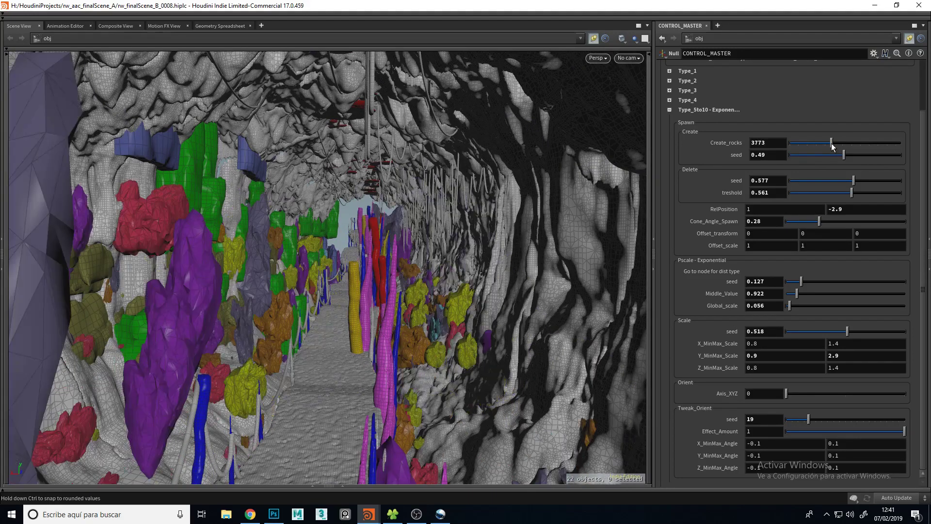
{"action": "left_click_drag", "start_coordinate": [851, 183], "coordinate": [813, 196]}
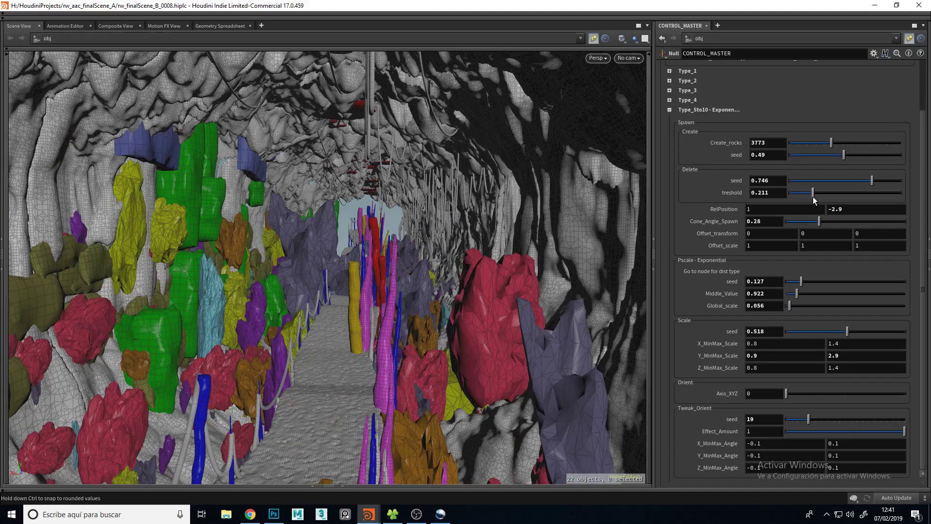
Set the Type_5to10 rocks' Cone_Angle_Spawn to 0.926, RelPosition to 1.2 and 2.4, and Scale seed to 0.496.
{"action": "middle_click_drag", "start_coordinate": [793, 212], "coordinate": [843, 209]}
{"action": "left_click_drag", "start_coordinate": [818, 222], "coordinate": [895, 234]}
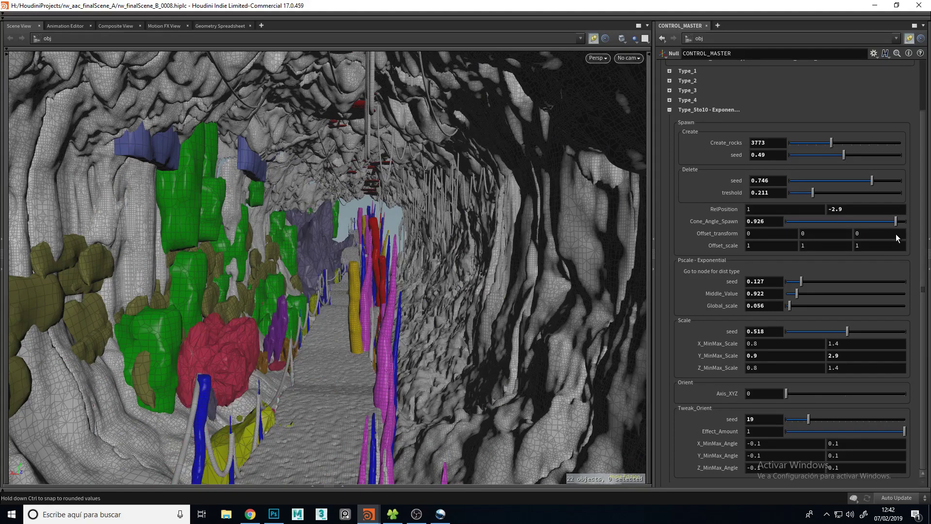
{"action": "middle_click_drag", "start_coordinate": [778, 211], "coordinate": [930, 209]}
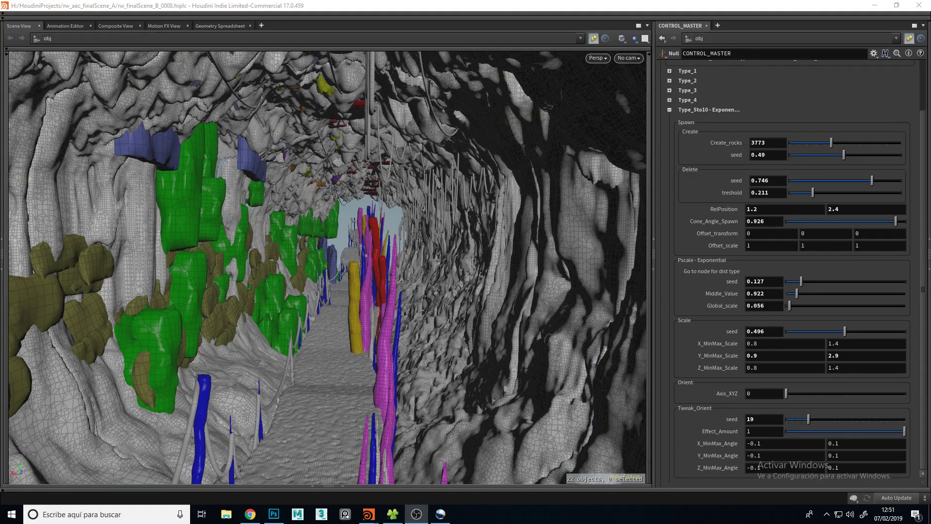
{"action": "left_click", "coordinate": [670, 109]}
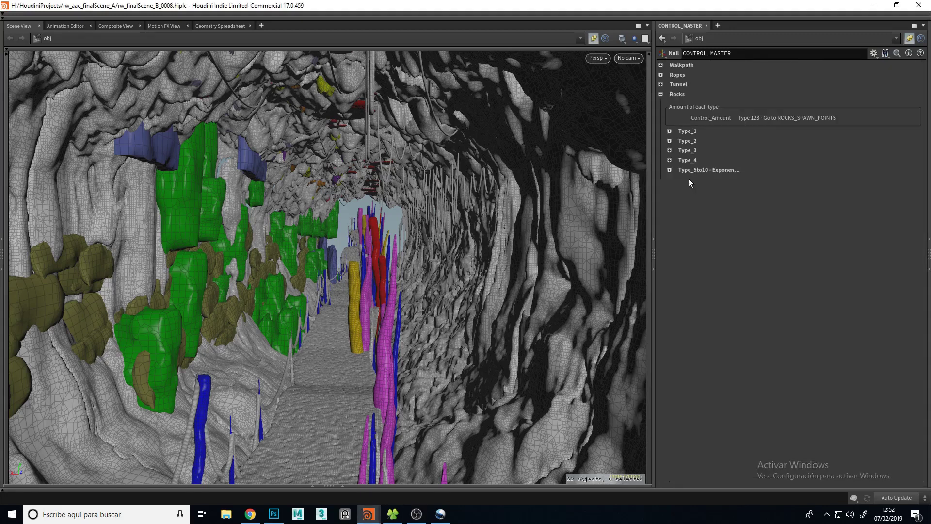
{"action": "left_click", "coordinate": [661, 94]}
Raise the walkpath slabs above the path by setting their Y Translate to 0.024.
{"action": "left_click", "coordinate": [660, 66]}
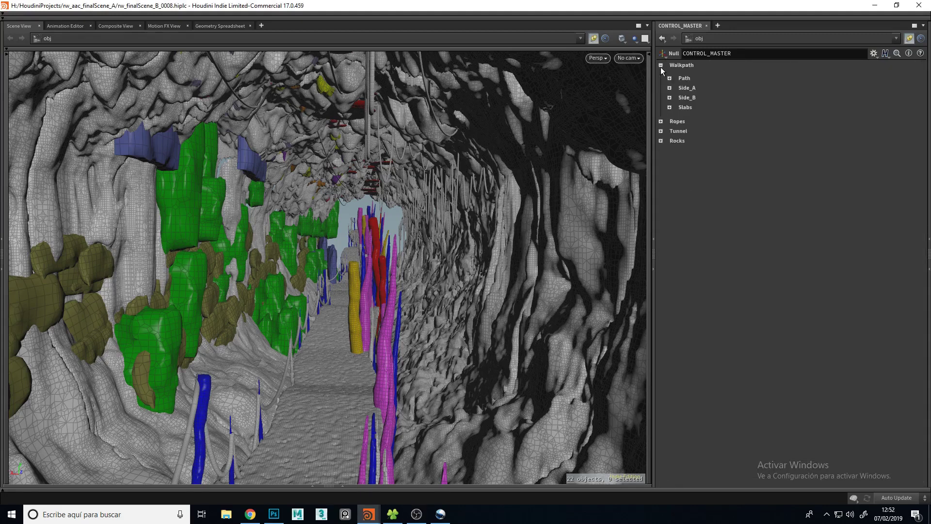
{"action": "left_click", "coordinate": [668, 107]}
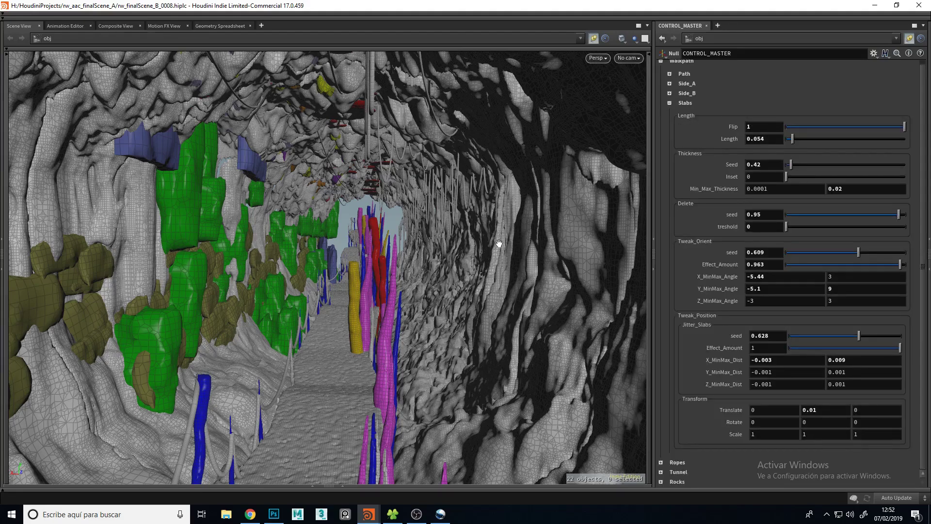
{"action": "right_click_drag", "start_coordinate": [298, 439], "coordinate": [351, 301]}
{"action": "left_click_drag", "start_coordinate": [350, 300], "coordinate": [341, 333]}
{"action": "left_click_drag", "start_coordinate": [294, 301], "coordinate": [366, 310]}
{"action": "right_click_drag", "start_coordinate": [365, 310], "coordinate": [340, 332]}
{"action": "left_click_drag", "start_coordinate": [340, 332], "coordinate": [489, 339]}
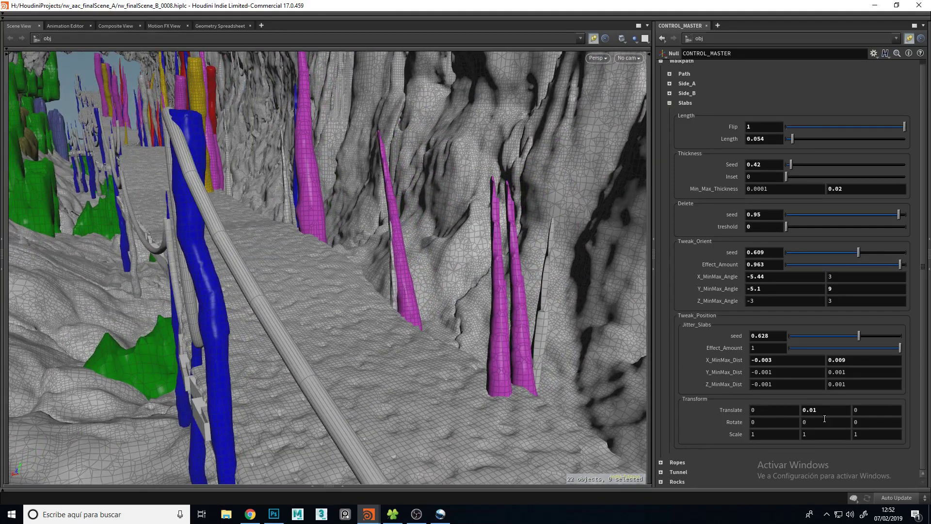
{"action": "middle_click_drag", "start_coordinate": [830, 411], "coordinate": [895, 445]}
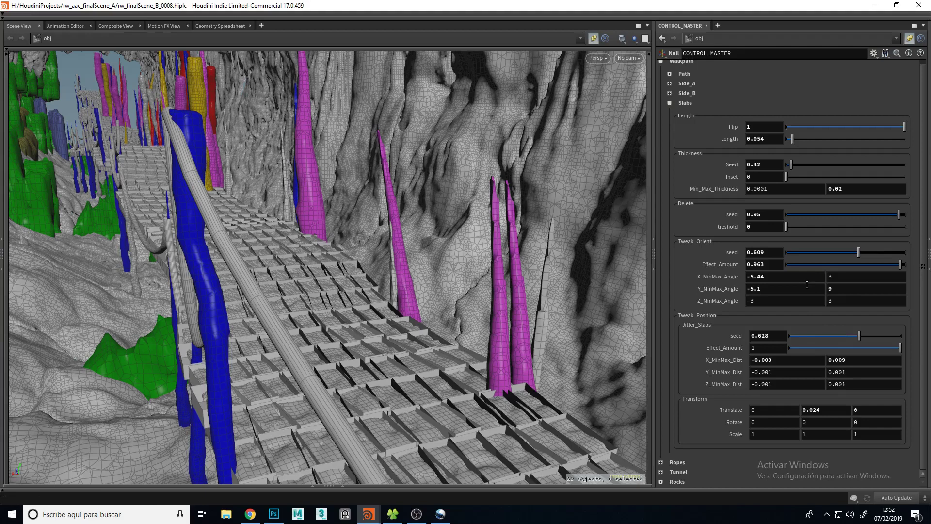
Set the walkpath slabs' Flip value to 0.
{"action": "left_click_drag", "start_coordinate": [815, 126], "coordinate": [800, 127]}
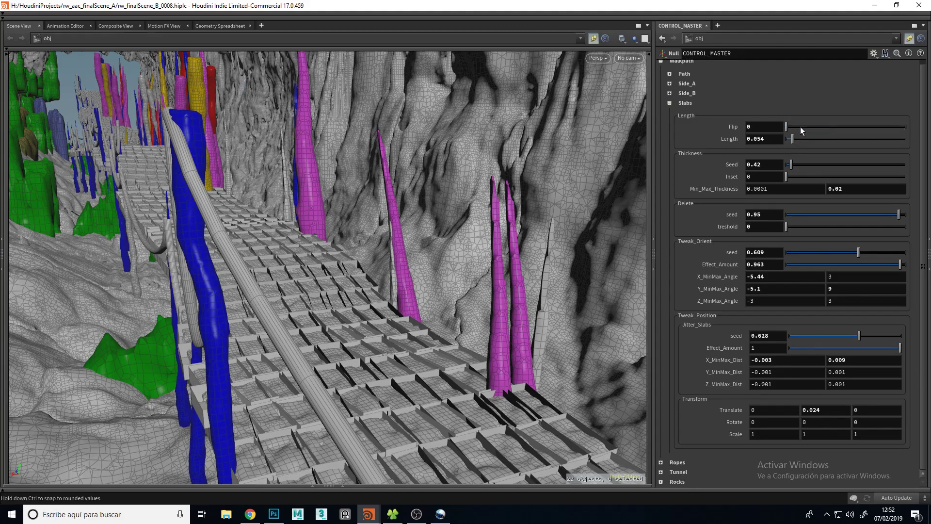
{"action": "left_click_drag", "start_coordinate": [424, 303], "coordinate": [398, 316]}
{"action": "mouse_move", "coordinate": [790, 125]}
{"action": "left_mouse_down"}
{"action": "mouse_move", "coordinate": [890, 127]}
{"action": "mouse_move", "coordinate": [801, 128]}
{"action": "left_mouse_up"}
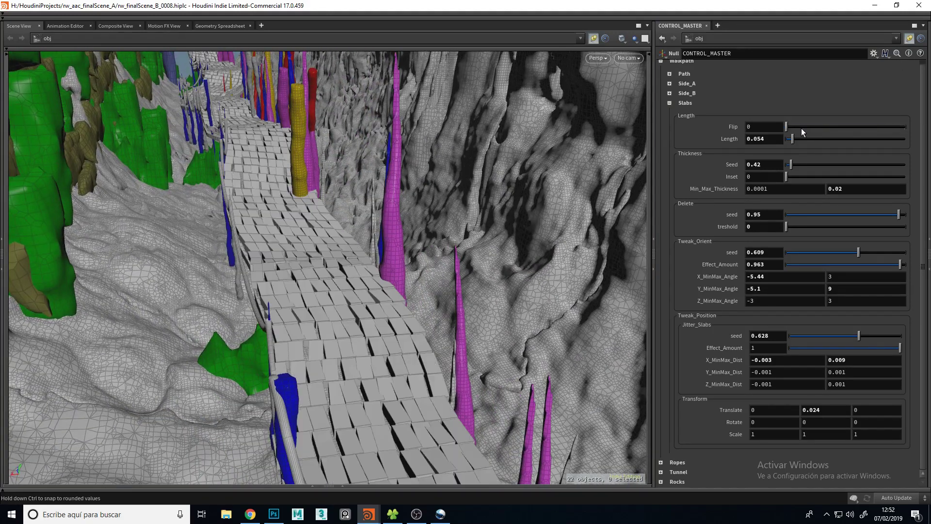
Set the walkpath slabs' Length to 0.001.
{"action": "left_click_drag", "start_coordinate": [352, 297], "coordinate": [370, 291]}
{"action": "middle_click_drag", "start_coordinate": [773, 139], "coordinate": [650, 169]}
{"action": "left_click", "coordinate": [775, 136]}
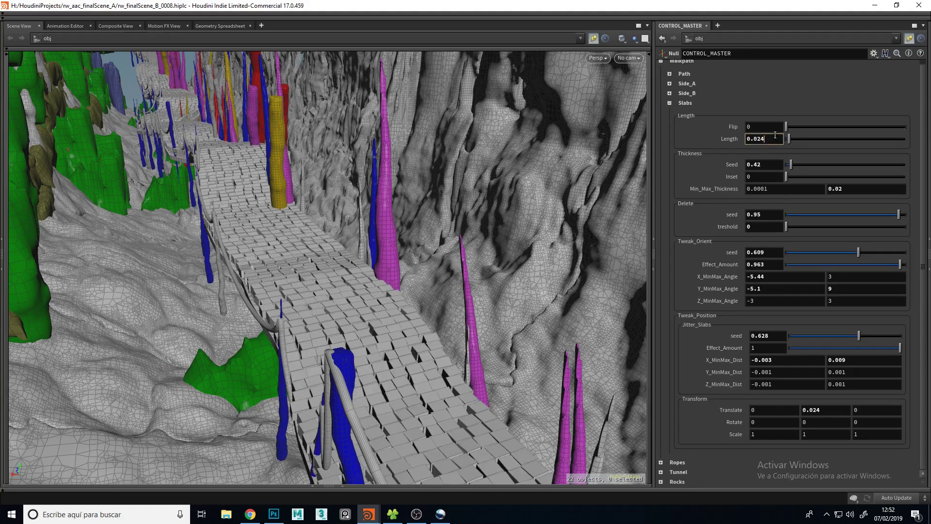
{"action": "type", "text": "0.001"}
{"action": "key", "text": "Return"}
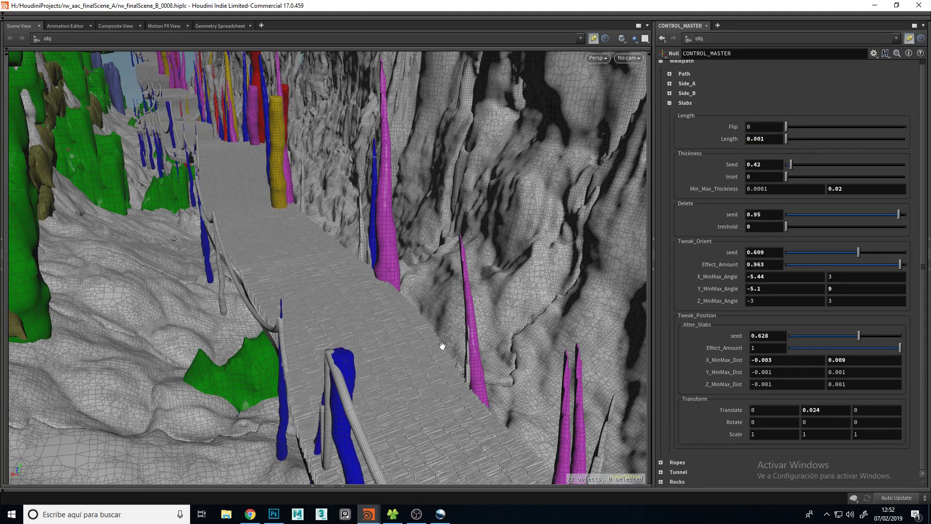
Set the walkpath slabs' Length to 0.01.
{"action": "right_click_drag", "start_coordinate": [378, 377], "coordinate": [409, 291]}
{"action": "left_click_drag", "start_coordinate": [409, 291], "coordinate": [434, 256]}
{"action": "left_click", "coordinate": [765, 138]}
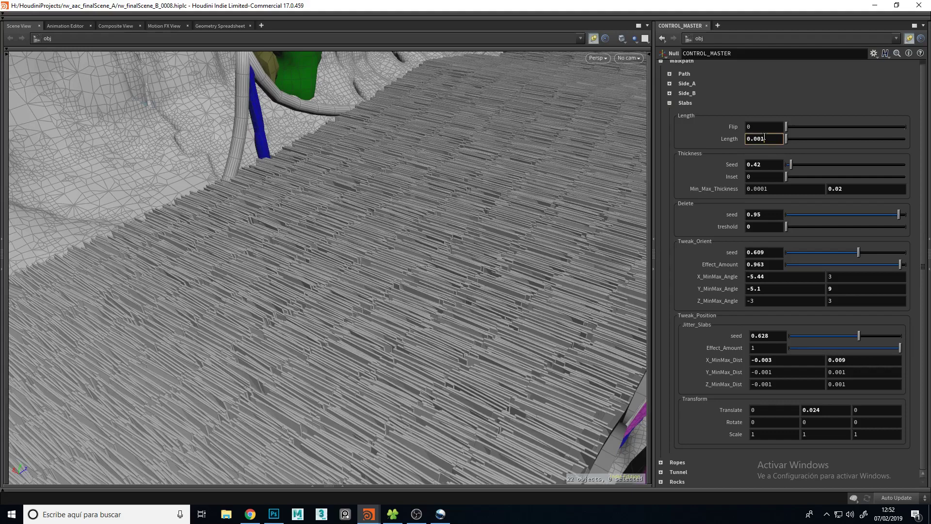
{"action": "key", "text": "BackSpace"}
{"action": "type", "text": "1"}
{"action": "key", "text": "Return"}
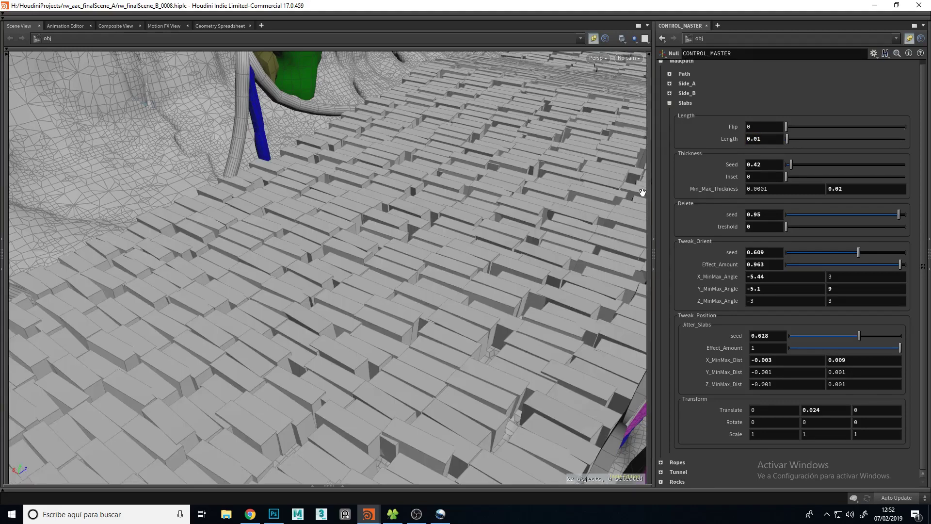
Set the walkpath slabs' Thickness seed to 5.08.
{"action": "left_click_drag", "start_coordinate": [494, 241], "coordinate": [599, 242]}
{"action": "right_click_drag", "start_coordinate": [599, 243], "coordinate": [543, 294]}
{"action": "left_click_drag", "start_coordinate": [544, 294], "coordinate": [515, 265]}
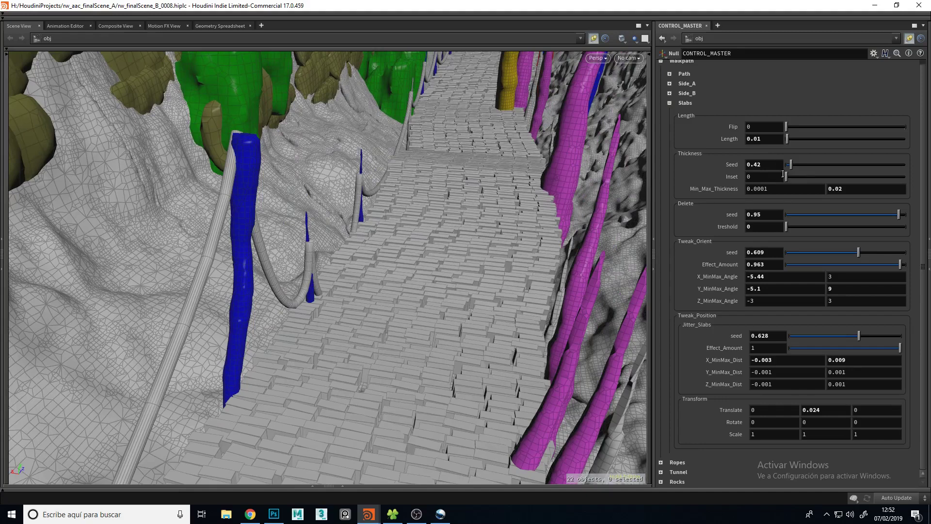
{"action": "left_click_drag", "start_coordinate": [792, 165], "coordinate": [847, 173]}
Remove part of the walkpath slabs by setting their Delete treshold to 0.492 and seed to 0.443.
{"action": "left_click_drag", "start_coordinate": [484, 334], "coordinate": [464, 335]}
{"action": "right_click_drag", "start_coordinate": [464, 335], "coordinate": [491, 314]}
{"action": "left_click_drag", "start_coordinate": [491, 314], "coordinate": [453, 294]}
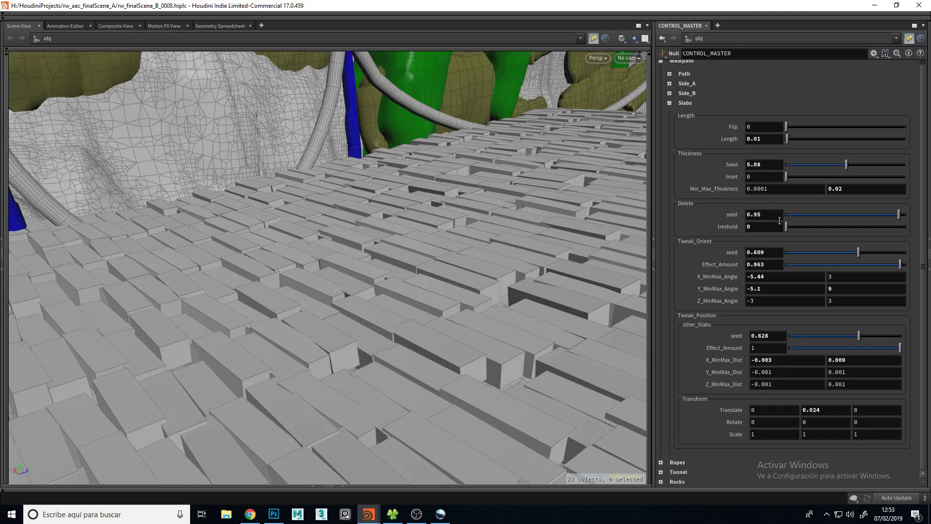
{"action": "left_click_drag", "start_coordinate": [795, 226], "coordinate": [840, 225]}
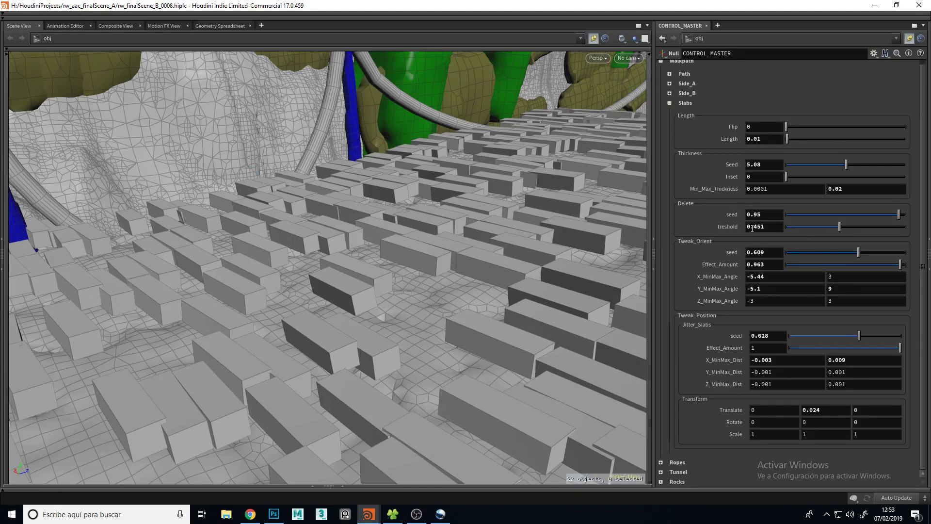
{"action": "left_click", "coordinate": [844, 227]}
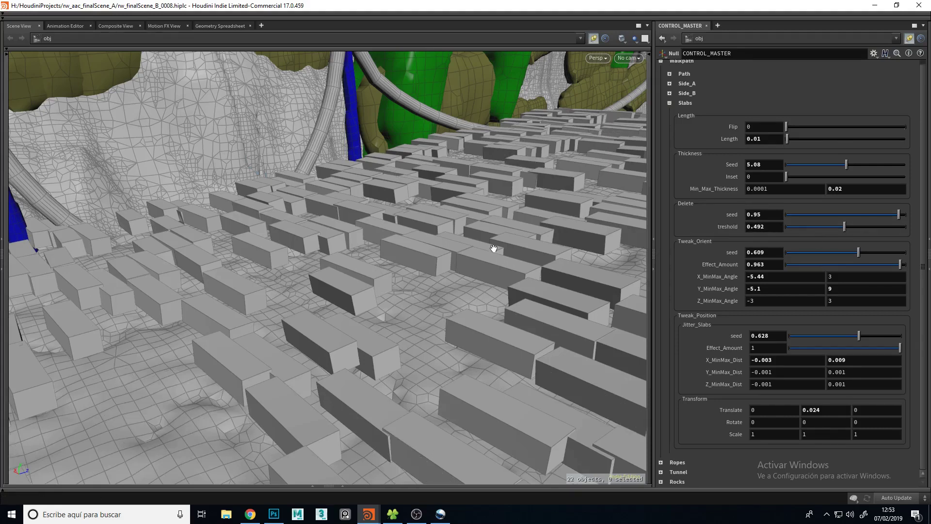
{"action": "left_click_drag", "start_coordinate": [488, 227], "coordinate": [496, 242]}
{"action": "right_click_drag", "start_coordinate": [496, 242], "coordinate": [634, 254]}
{"action": "left_click", "coordinate": [850, 213]}
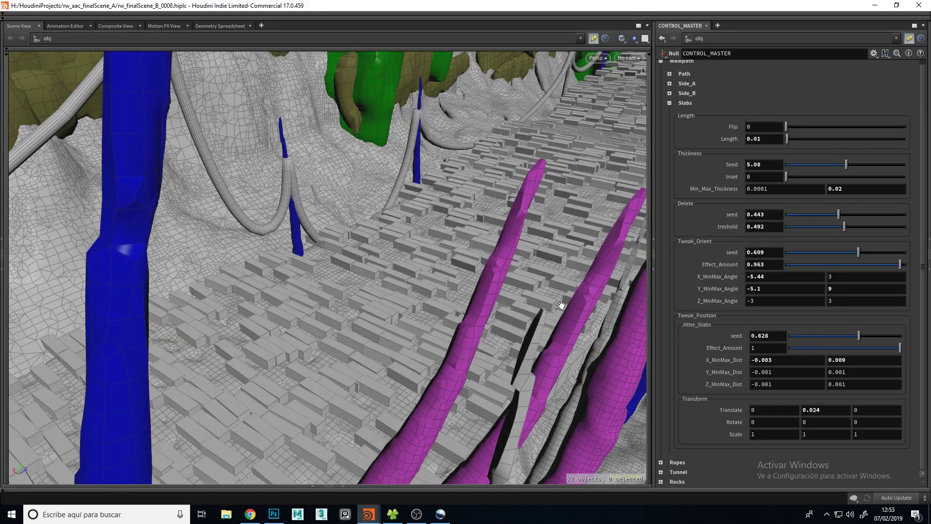
Set the slabs' Tweak_Orient seed to 0.525, and try a different X maximum angle and undo it.
{"action": "left_click", "coordinate": [844, 252]}
{"action": "left_click_drag", "start_coordinate": [844, 252], "coordinate": [848, 252]}
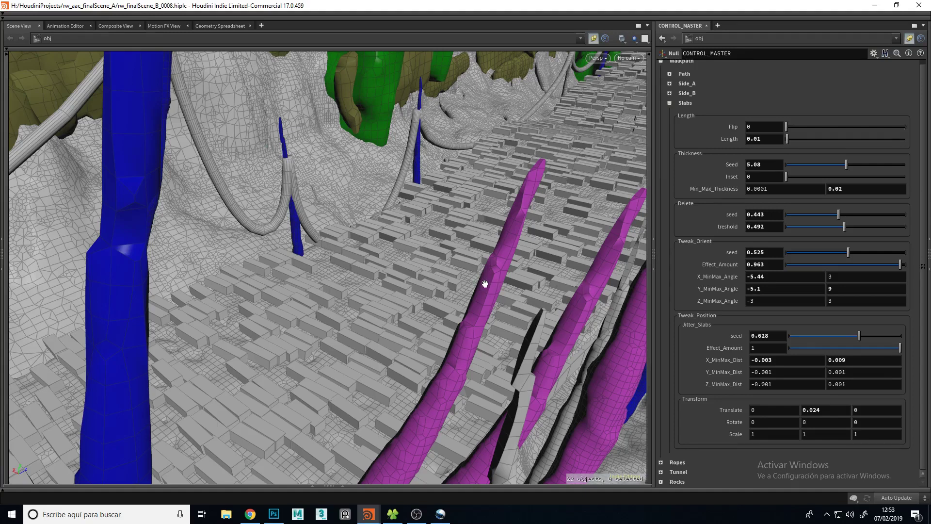
{"action": "left_click_drag", "start_coordinate": [468, 283], "coordinate": [464, 285]}
{"action": "scroll", "coordinate": [466, 281], "scroll_direction": "up", "scroll_amount": 4}
{"action": "middle_click_drag", "start_coordinate": [482, 266], "coordinate": [488, 272]}
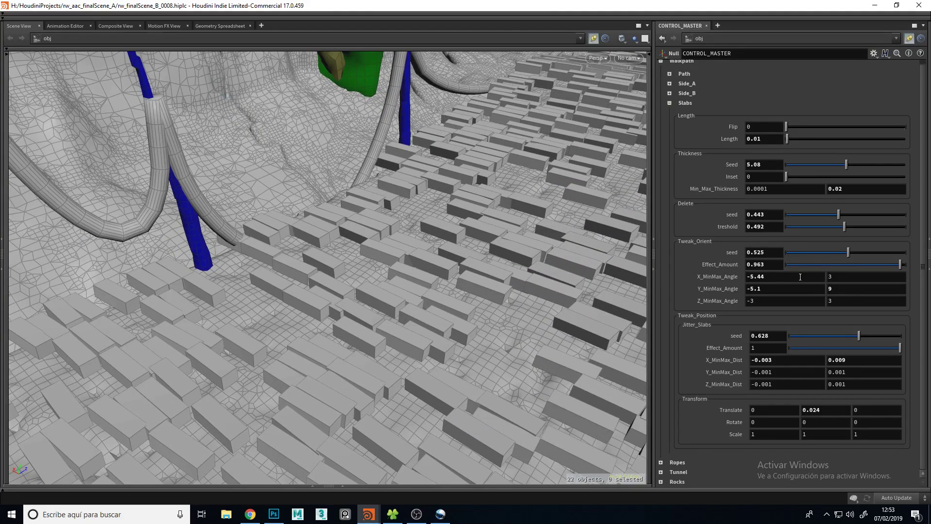
{"action": "middle_click_drag", "start_coordinate": [840, 279], "coordinate": [901, 252]}
{"action": "key", "text": "ctrl+z"}
Set the slabs' Jitter_Slabs seed to 0.504.
{"action": "left_click_drag", "start_coordinate": [503, 315], "coordinate": [515, 307]}
{"action": "right_click_drag", "start_coordinate": [515, 308], "coordinate": [524, 337]}
{"action": "middle_click_drag", "start_coordinate": [524, 336], "coordinate": [479, 328]}
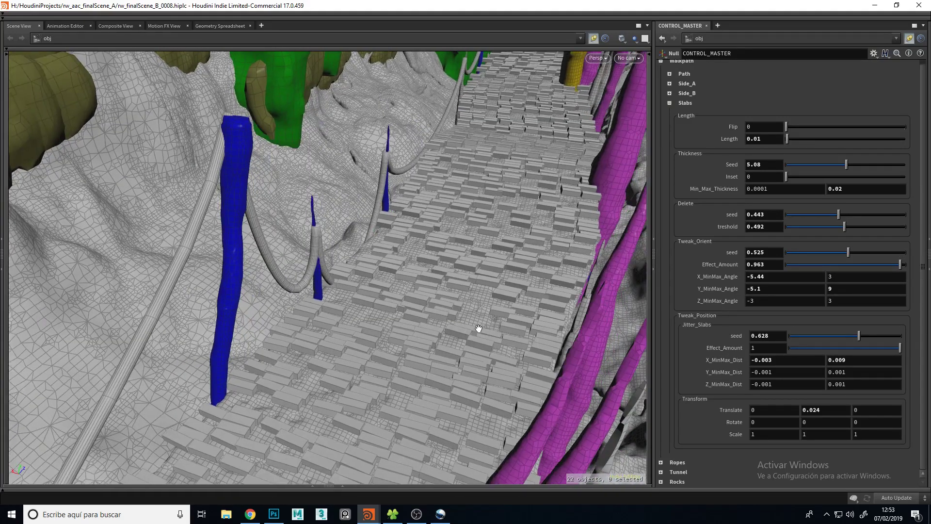
{"action": "left_click_drag", "start_coordinate": [479, 328], "coordinate": [491, 336]}
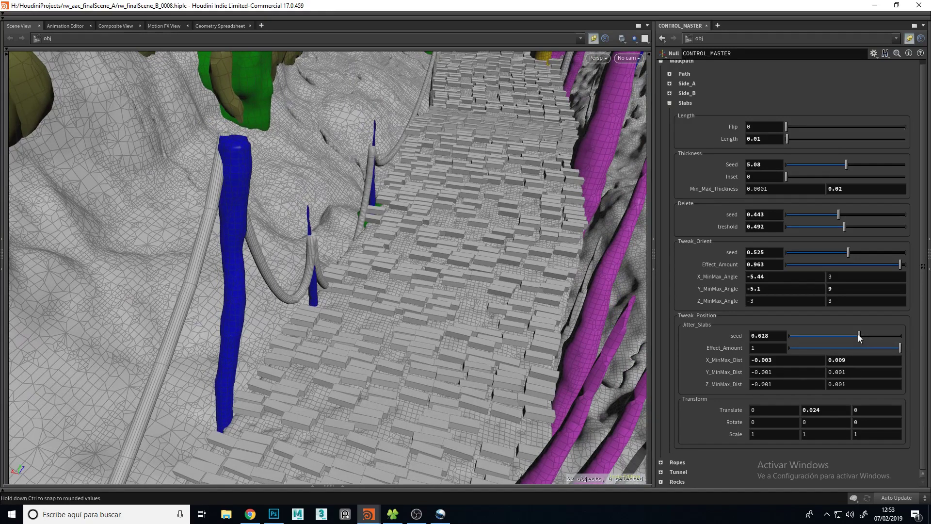
{"action": "mouse_move", "coordinate": [859, 335]}
{"action": "left_mouse_down"}
{"action": "mouse_move", "coordinate": [836, 337]}
{"action": "mouse_move", "coordinate": [846, 337]}
{"action": "left_mouse_up"}
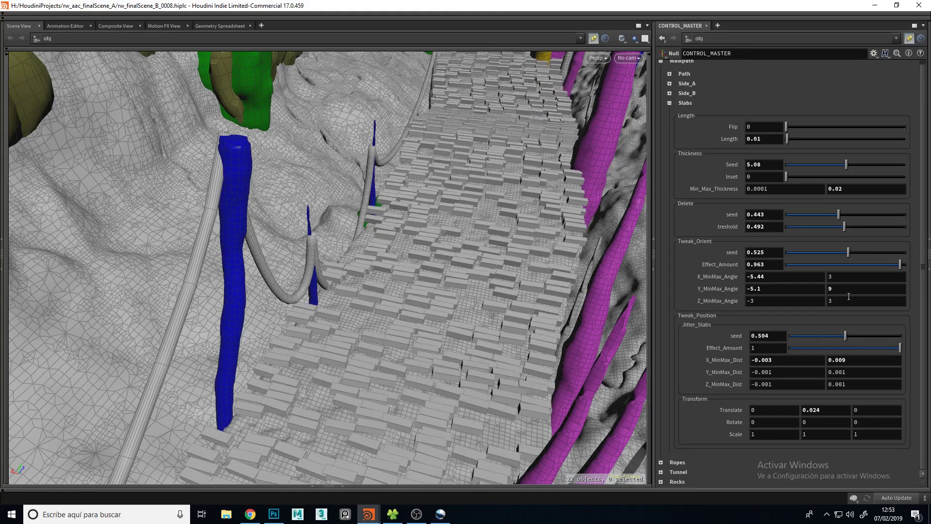
Test the slabs with Jitter_Slabs Effect_Amount at 0, and set both the Tweak_Orient and Jitter_Slabs Effect_Amount to 1.
{"action": "left_click_drag", "start_coordinate": [900, 348], "coordinate": [734, 350]}
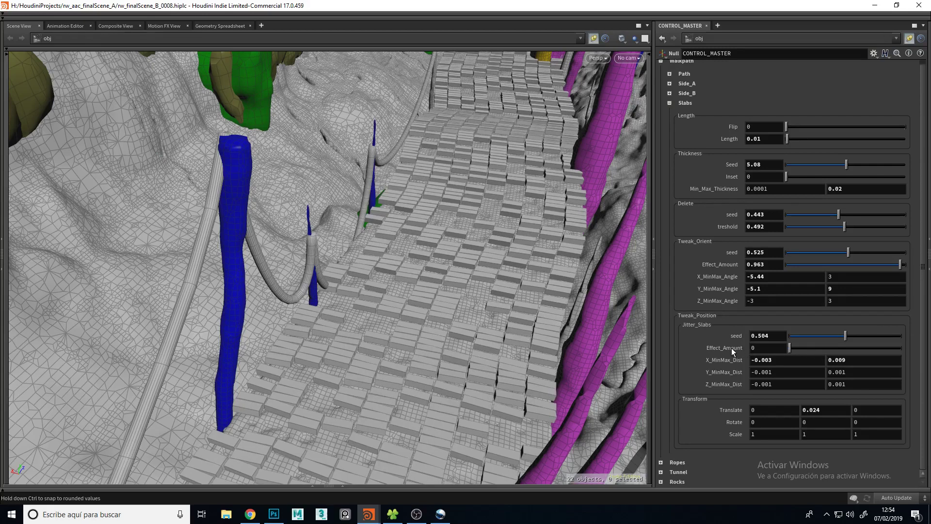
{"action": "mouse_move", "coordinate": [794, 350]}
{"action": "left_mouse_down"}
{"action": "mouse_move", "coordinate": [925, 362]}
{"action": "mouse_move", "coordinate": [755, 358]}
{"action": "mouse_move", "coordinate": [919, 358]}
{"action": "mouse_move", "coordinate": [777, 358]}
{"action": "left_mouse_up"}
{"action": "left_click_drag", "start_coordinate": [830, 266], "coordinate": [795, 265]}
{"action": "left_click_drag", "start_coordinate": [693, 261], "coordinate": [919, 266]}
{"action": "left_click_drag", "start_coordinate": [845, 348], "coordinate": [920, 357]}
{"action": "left_click_drag", "start_coordinate": [489, 301], "coordinate": [551, 306]}
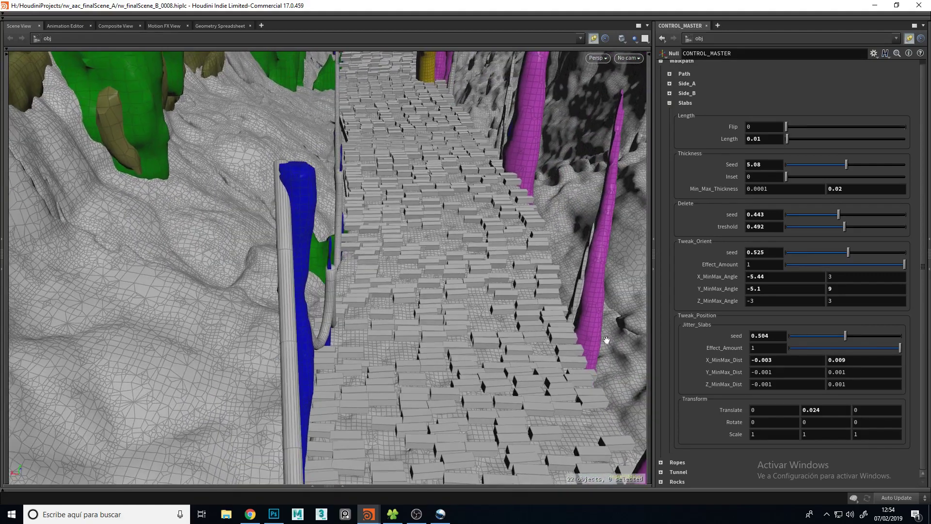
Try other Transform values on the walkpath slabs and undo the changes.
{"action": "middle_click_drag", "start_coordinate": [811, 411], "coordinate": [791, 421]}
{"action": "key", "text": "ctrl+z"}
{"action": "key", "text": "ctrl+z"}
{"action": "key", "text": "ctrl+z"}
{"action": "mouse_move", "coordinate": [458, 350]}
{"action": "left_mouse_down"}
{"action": "mouse_move", "coordinate": [478, 332]}
{"action": "mouse_move", "coordinate": [447, 339]}
{"action": "left_mouse_up"}
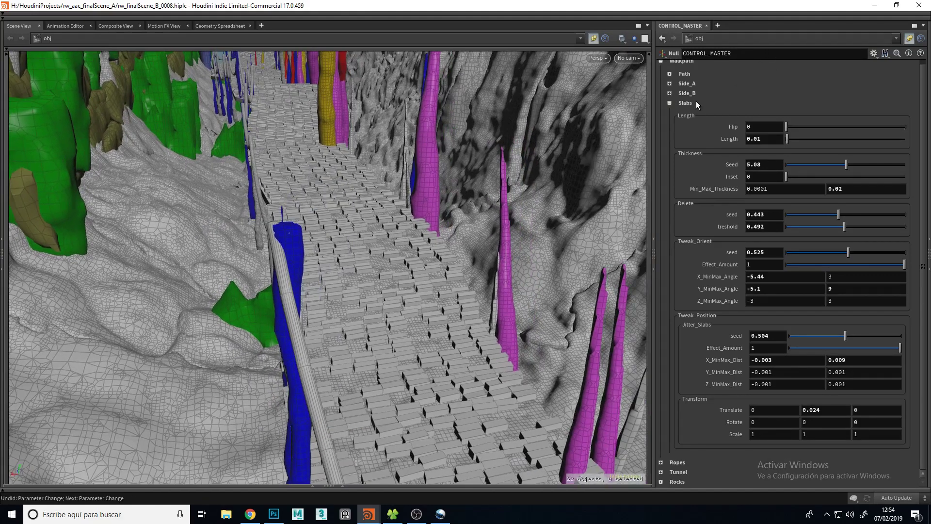
Redistribute the walkpath's Side_A poles with a Distribution_seed of 3.81 and a Poles_amount of 85.
{"action": "left_click", "coordinate": [669, 103]}
{"action": "left_click_drag", "start_coordinate": [505, 208], "coordinate": [513, 269]}
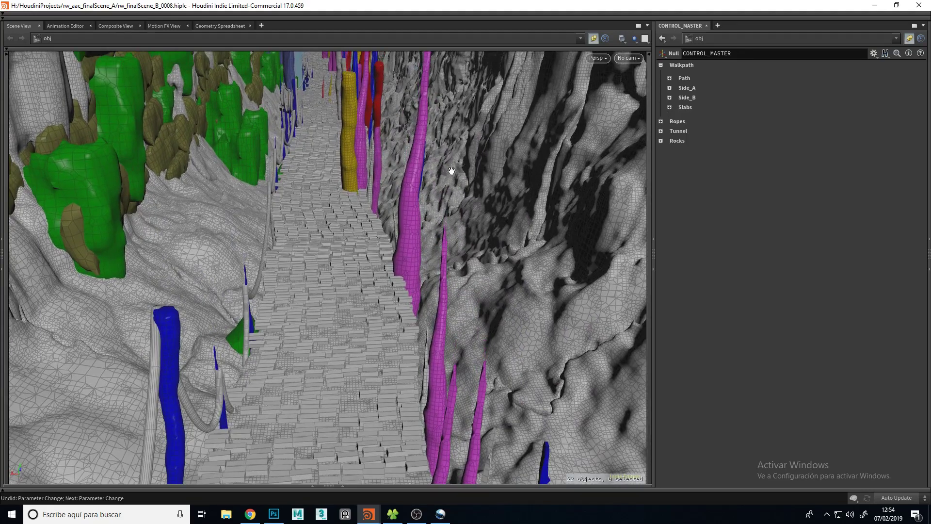
{"action": "middle_click_drag", "start_coordinate": [451, 170], "coordinate": [438, 264]}
{"action": "left_click_drag", "start_coordinate": [438, 264], "coordinate": [405, 226]}
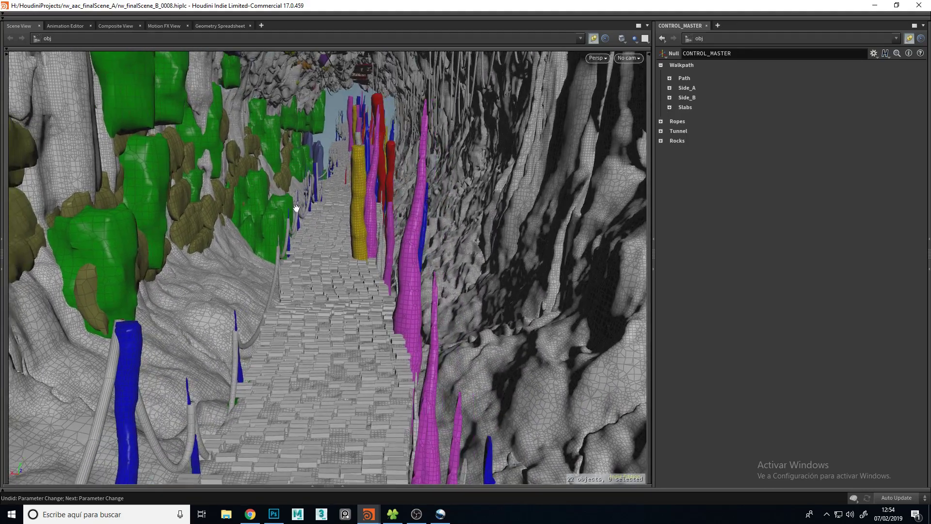
{"action": "left_click_drag", "start_coordinate": [339, 225], "coordinate": [289, 211]}
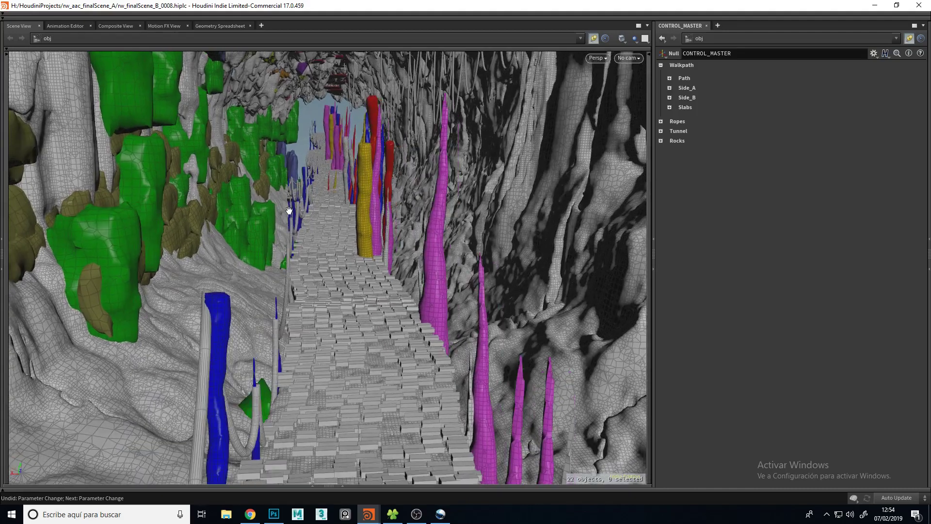
{"action": "left_click", "coordinate": [669, 88]}
{"action": "left_click_drag", "start_coordinate": [468, 207], "coordinate": [449, 227]}
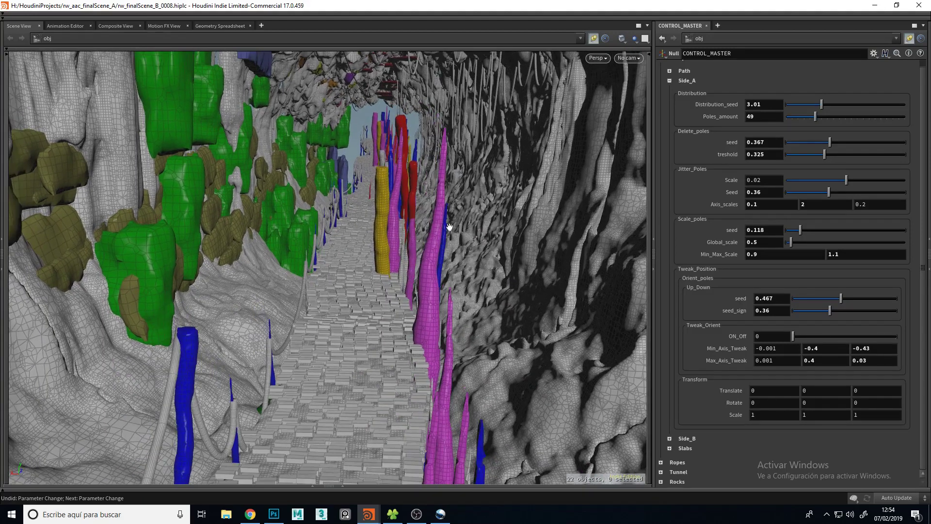
{"action": "left_click_drag", "start_coordinate": [821, 103], "coordinate": [837, 118]}
Set Side_A's Delete_poles seed to 0.209 and treshold to 0.348, and the Jitter_Poles Seed to 0.701.
{"action": "left_click_drag", "start_coordinate": [315, 343], "coordinate": [369, 320]}
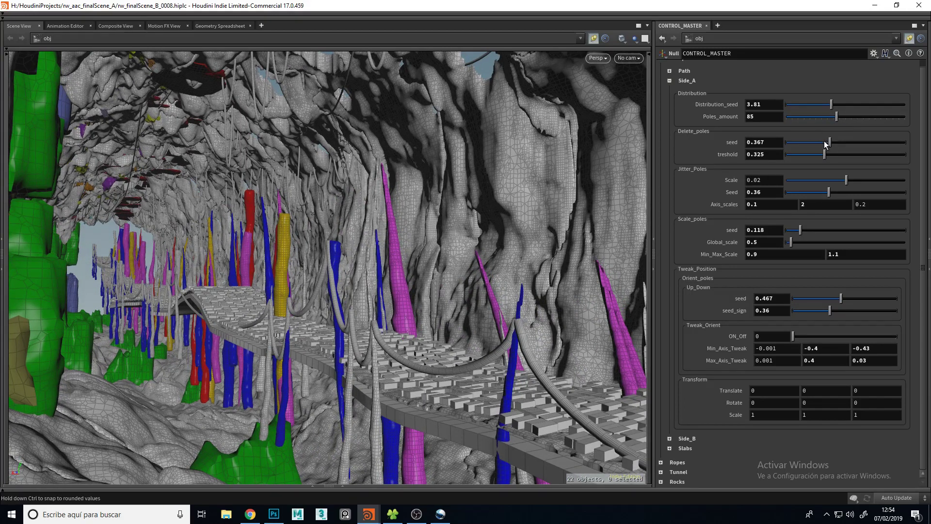
{"action": "left_click_drag", "start_coordinate": [827, 144], "coordinate": [790, 154]}
{"action": "mouse_move", "coordinate": [394, 321]}
{"action": "left_mouse_down"}
{"action": "mouse_move", "coordinate": [421, 331]}
{"action": "mouse_move", "coordinate": [396, 335]}
{"action": "left_mouse_up"}
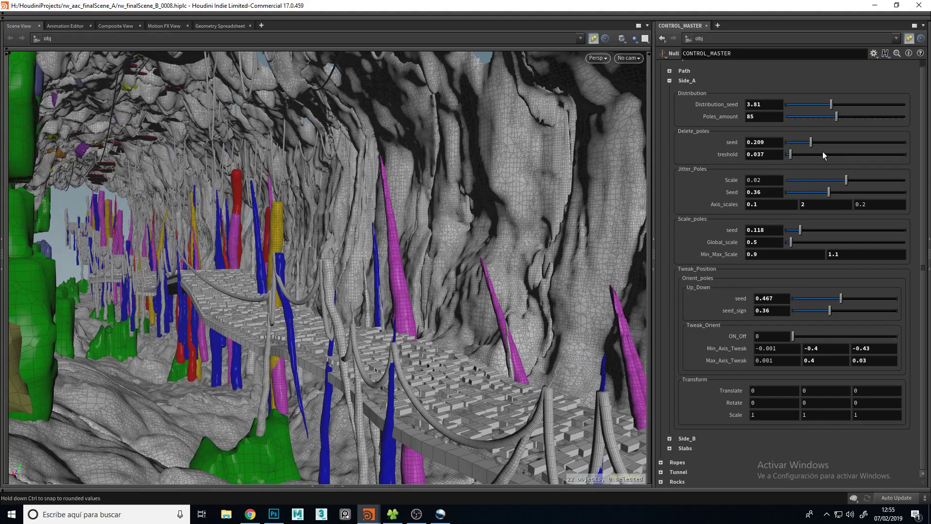
{"action": "left_click_drag", "start_coordinate": [823, 153], "coordinate": [827, 171]}
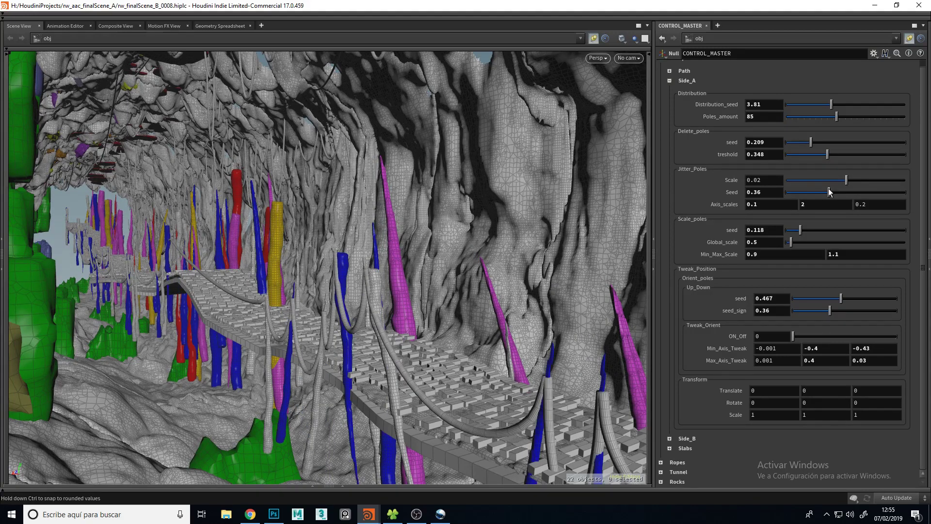
{"action": "left_click_drag", "start_coordinate": [827, 190], "coordinate": [869, 197]}
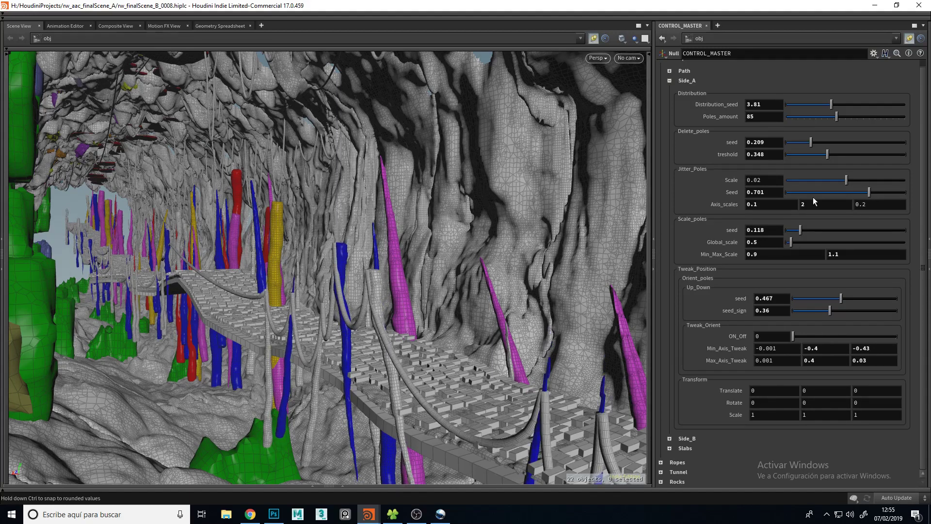
Vary the Side_A pole sizes with a Min_Max_Scale of 0.6 to 2 and a Scale_poles seed of 0.377.
{"action": "left_click_drag", "start_coordinate": [801, 230], "coordinate": [820, 234]}
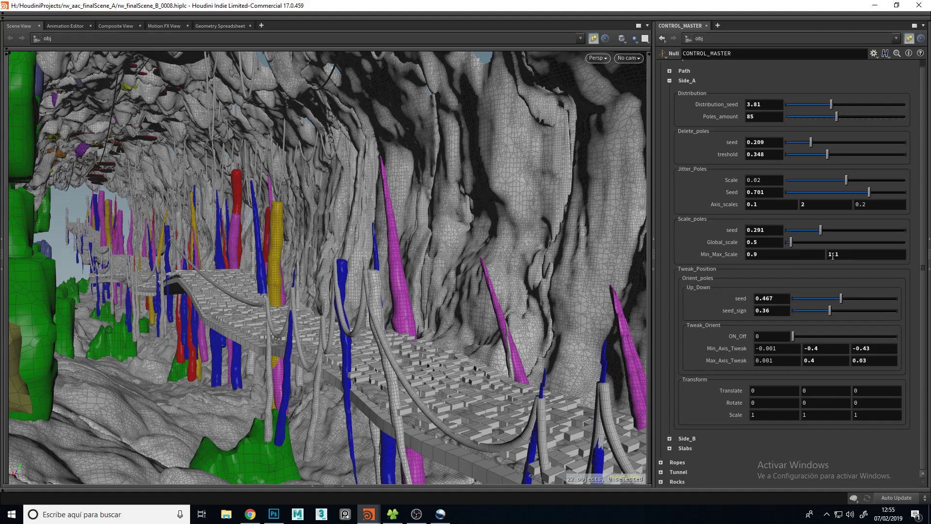
{"action": "double_click", "coordinate": [782, 255]}
{"action": "type", "text": ".6"}
{"action": "double_click", "coordinate": [837, 254]}
{"action": "type", "text": "2"}
{"action": "key", "text": "Return"}
{"action": "left_click_drag", "start_coordinate": [332, 304], "coordinate": [337, 314], "text": "alt"}
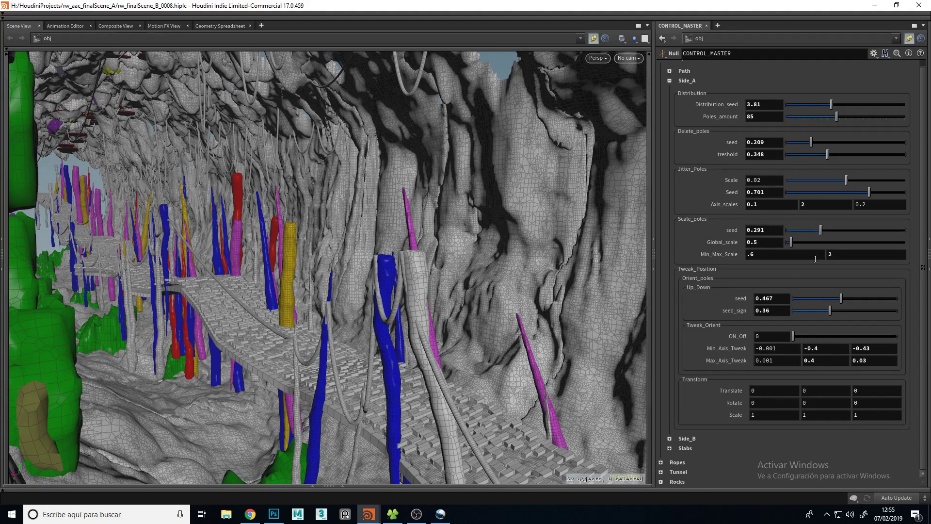
{"action": "left_click_drag", "start_coordinate": [812, 232], "coordinate": [831, 231]}
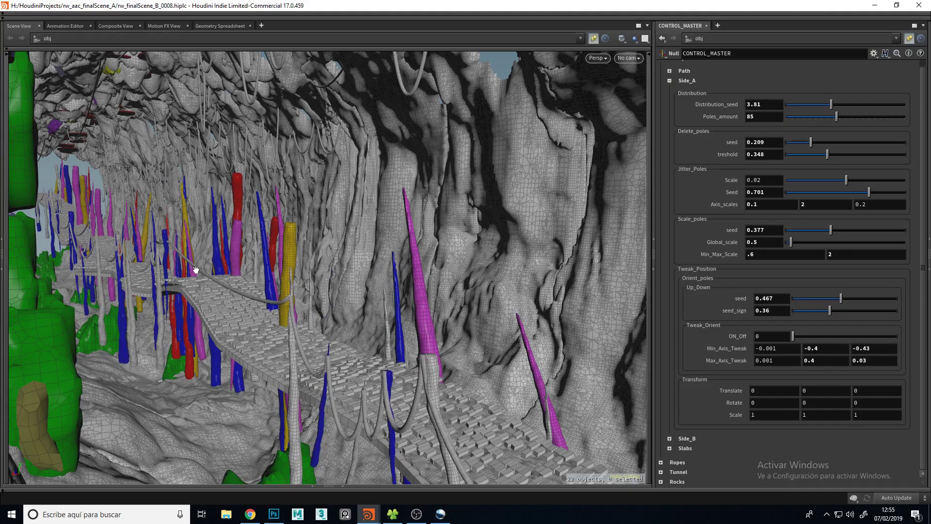
Examine the rescaled poles and hanging handrail ropes along the walkpath from several angles.
{"action": "left_click_drag", "start_coordinate": [179, 251], "coordinate": [227, 243]}
{"action": "right_click_drag", "start_coordinate": [228, 243], "coordinate": [203, 232]}
{"action": "left_click_drag", "start_coordinate": [204, 233], "coordinate": [177, 243]}
{"action": "right_click_drag", "start_coordinate": [177, 244], "coordinate": [248, 208]}
{"action": "middle_click_drag", "start_coordinate": [248, 209], "coordinate": [214, 339]}
{"action": "left_click_drag", "start_coordinate": [213, 339], "coordinate": [191, 370]}
{"action": "middle_click_drag", "start_coordinate": [192, 370], "coordinate": [208, 337]}
{"action": "right_click_drag", "start_coordinate": [208, 337], "coordinate": [256, 222]}
{"action": "middle_click_drag", "start_coordinate": [256, 223], "coordinate": [238, 316]}
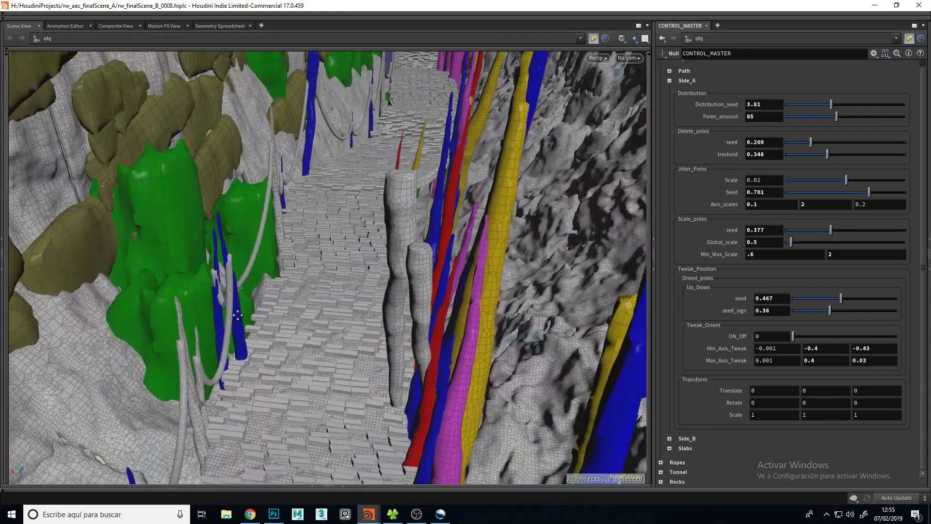
{"action": "right_click_drag", "start_coordinate": [237, 316], "coordinate": [266, 280]}
{"action": "middle_click_drag", "start_coordinate": [267, 280], "coordinate": [262, 300]}
{"action": "left_click_drag", "start_coordinate": [262, 300], "coordinate": [208, 304]}
{"action": "right_click_drag", "start_coordinate": [208, 304], "coordinate": [237, 277]}
{"action": "middle_click_drag", "start_coordinate": [237, 277], "coordinate": [218, 304]}
{"action": "right_click_drag", "start_coordinate": [218, 304], "coordinate": [225, 293]}
{"action": "left_click_drag", "start_coordinate": [222, 254], "coordinate": [303, 242]}
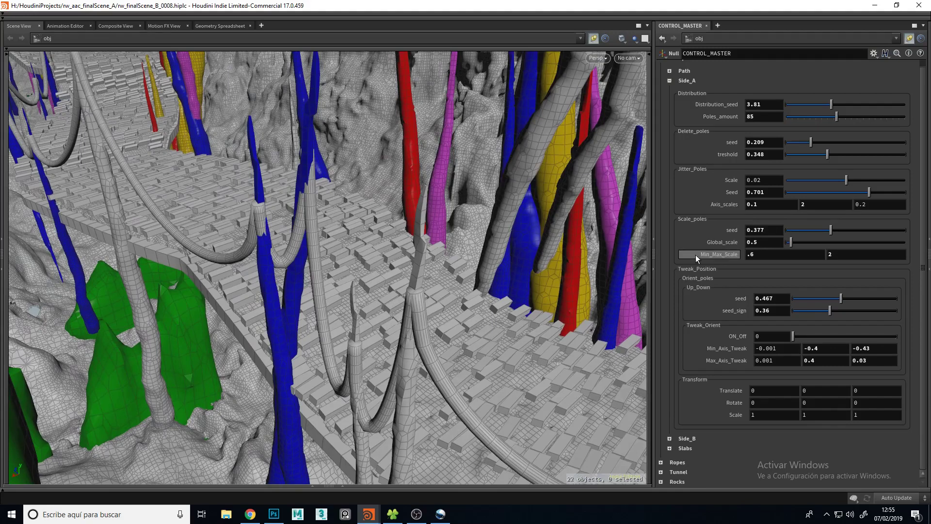
Thin the handrail ropes by setting their Wire Radius to 0.0032 and Sides to 16.
{"action": "left_click", "coordinate": [670, 80]}
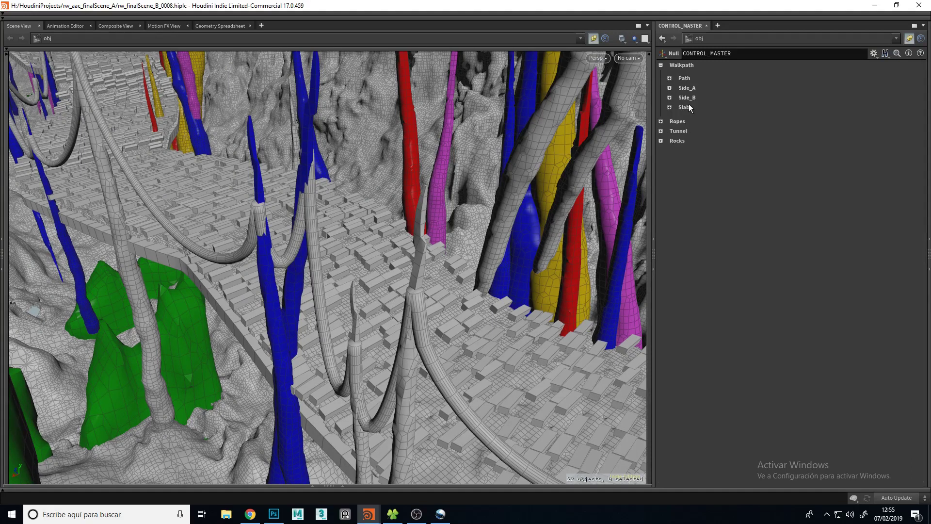
{"action": "left_click", "coordinate": [661, 121]}
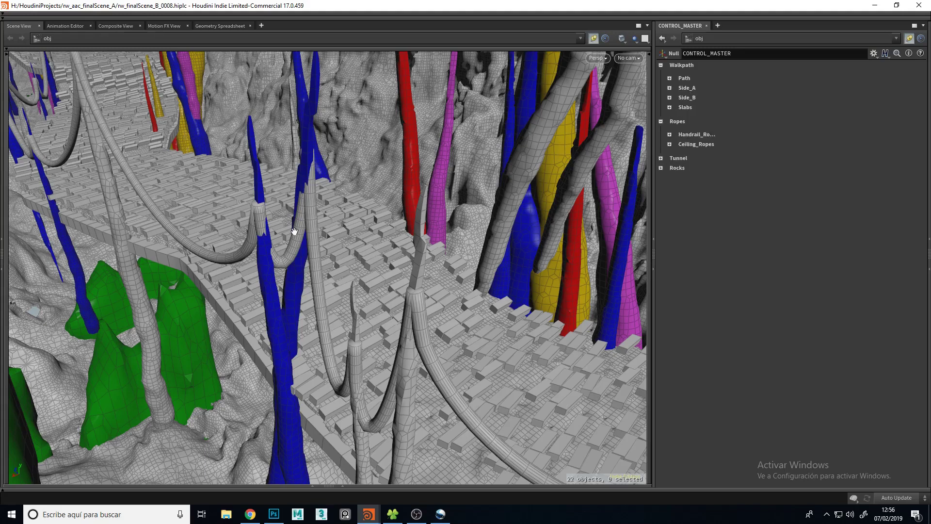
{"action": "left_click", "coordinate": [670, 135]}
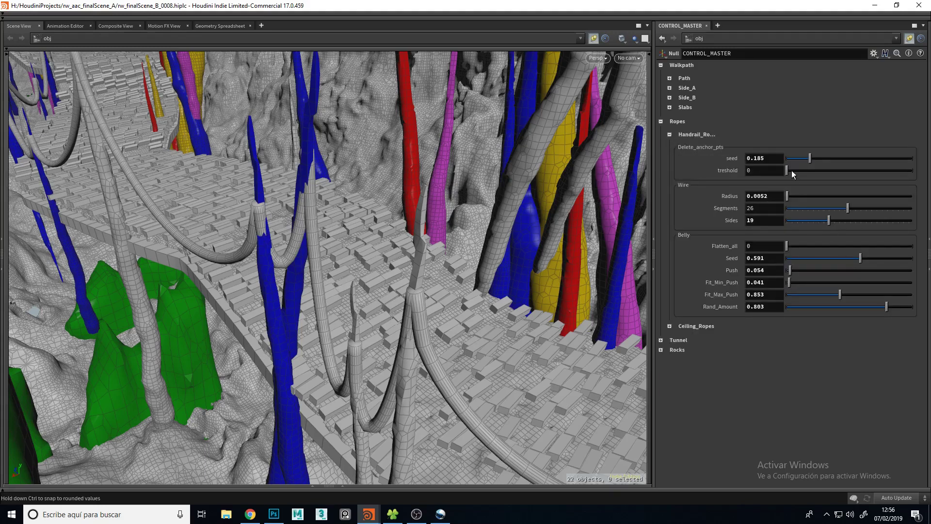
{"action": "middle_click_drag", "start_coordinate": [777, 199], "coordinate": [768, 222]}
{"action": "key", "text": "ctrl+z"}
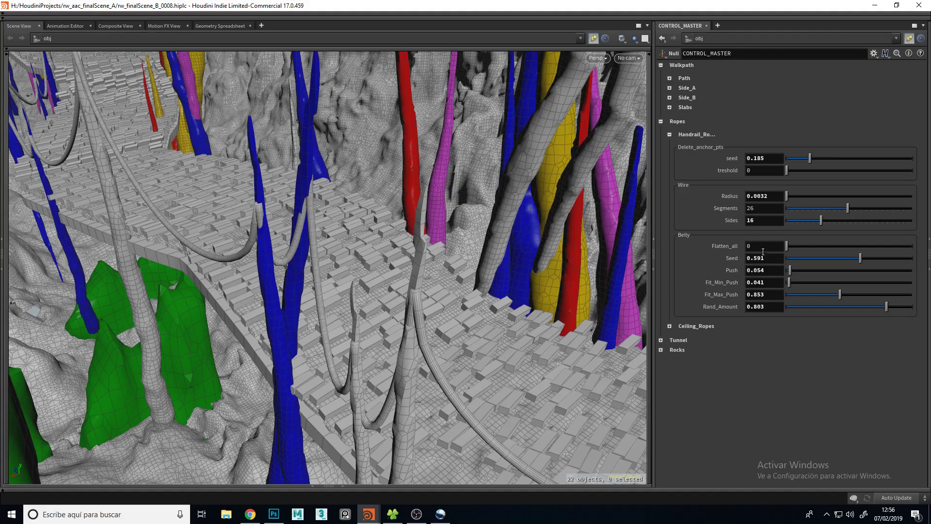
Set the handrail ropes' Belly Seed to 0.257 and Push to 0.017.
{"action": "left_click_drag", "start_coordinate": [348, 200], "coordinate": [464, 89]}
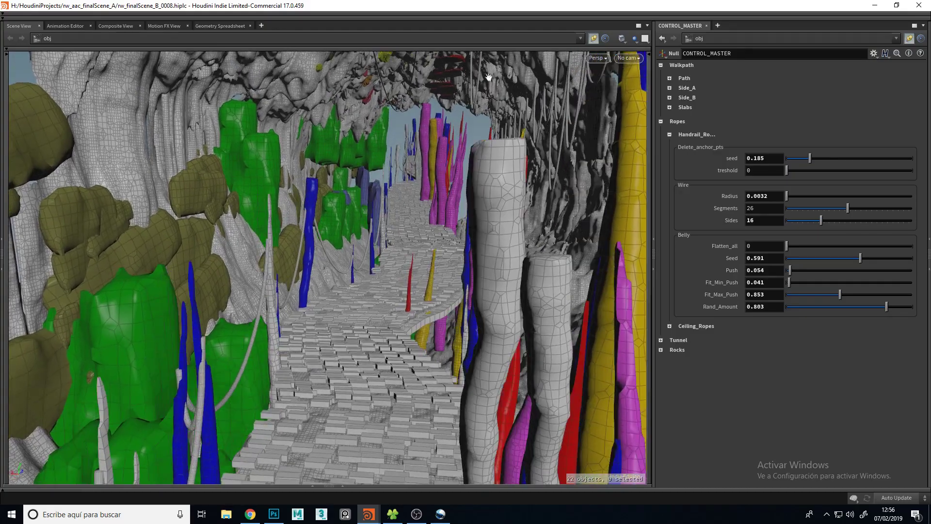
{"action": "middle_click_drag", "start_coordinate": [383, 166], "coordinate": [343, 202]}
{"action": "right_click_drag", "start_coordinate": [343, 202], "coordinate": [380, 229]}
{"action": "mouse_move", "coordinate": [380, 229]}
{"action": "middle_mouse_down"}
{"action": "mouse_move", "coordinate": [368, 249]}
{"action": "mouse_move", "coordinate": [377, 224]}
{"action": "middle_mouse_up"}
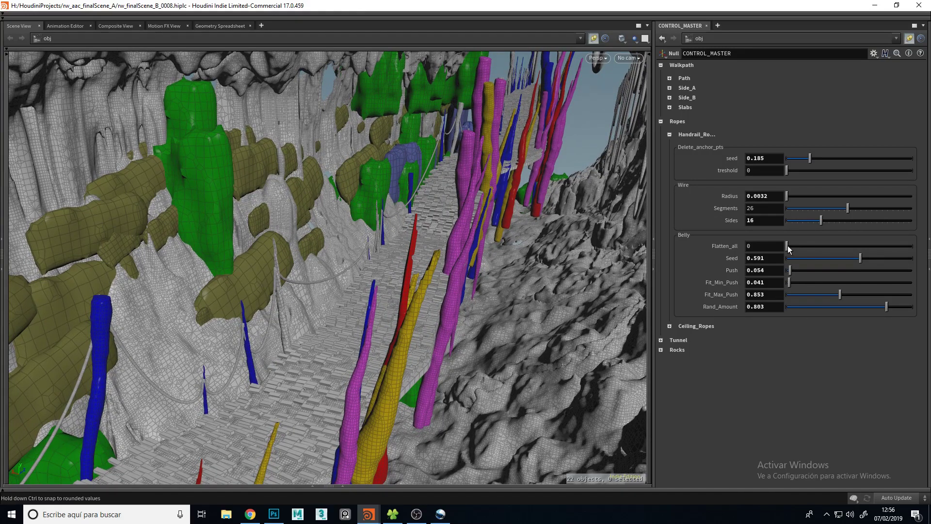
{"action": "left_click_drag", "start_coordinate": [857, 261], "coordinate": [787, 272]}
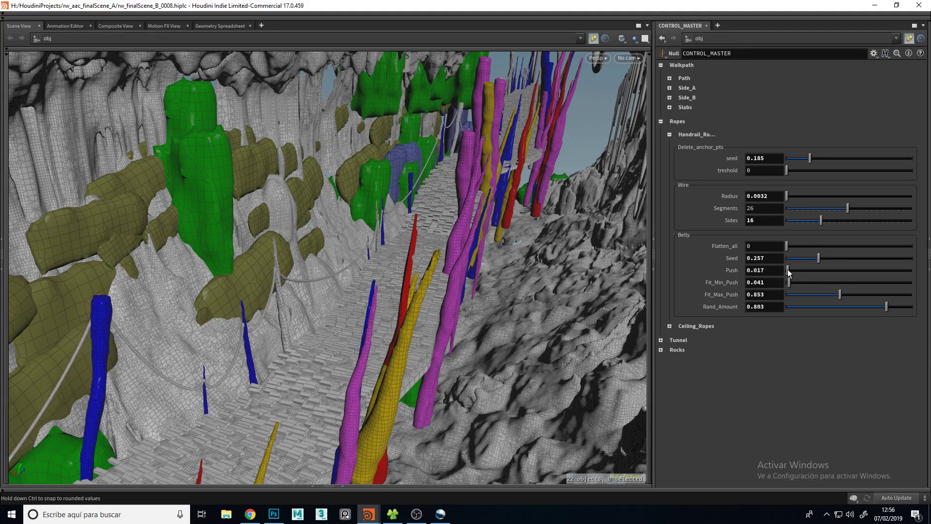
Try other Fit_Min_Push values on the handrail ropes and set their Fit_Max_Push to 2.013.
{"action": "middle_click_drag", "start_coordinate": [778, 282], "coordinate": [805, 328]}
{"action": "key", "text": "ctrl+z"}
{"action": "key", "text": "ctrl+z"}
{"action": "middle_click_drag", "start_coordinate": [765, 283], "coordinate": [808, 301]}
{"action": "key", "text": "ctrl+z"}
{"action": "key", "text": "ctrl+z"}
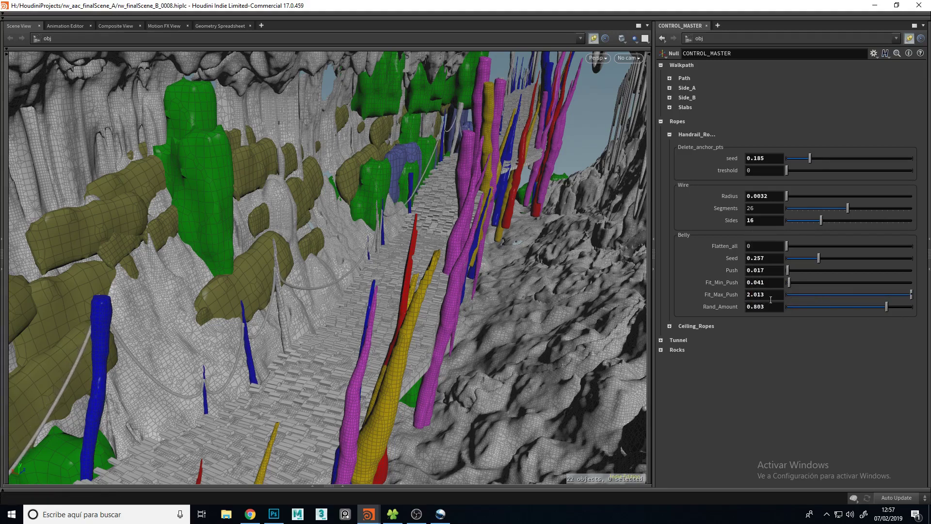
Set the handrail ropes' Belly Rand_Amount to 0.833 and Seed to 0.549, and collapse the Ropes settings.
{"action": "mouse_move", "coordinate": [886, 306]}
{"action": "left_mouse_down"}
{"action": "mouse_move", "coordinate": [772, 306]}
{"action": "mouse_move", "coordinate": [924, 309]}
{"action": "mouse_move", "coordinate": [891, 308]}
{"action": "left_mouse_up"}
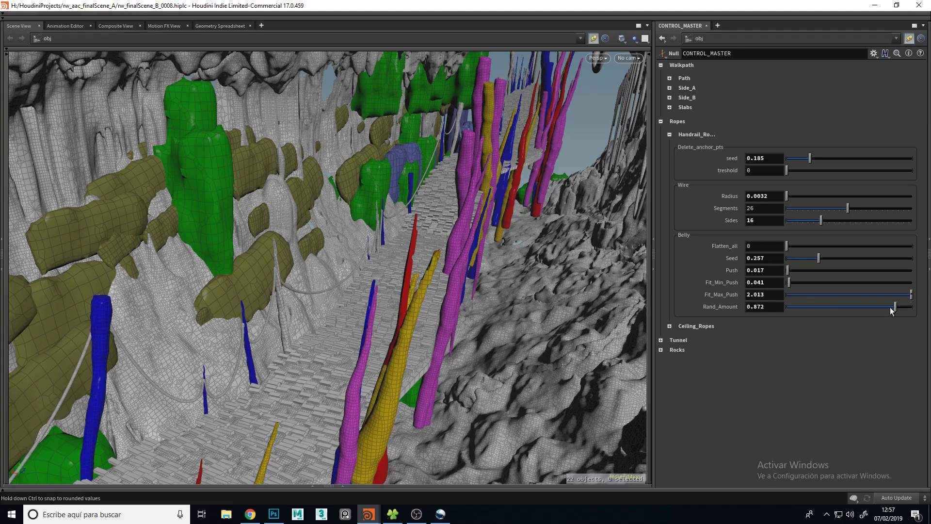
{"action": "left_click_drag", "start_coordinate": [819, 258], "coordinate": [857, 258]}
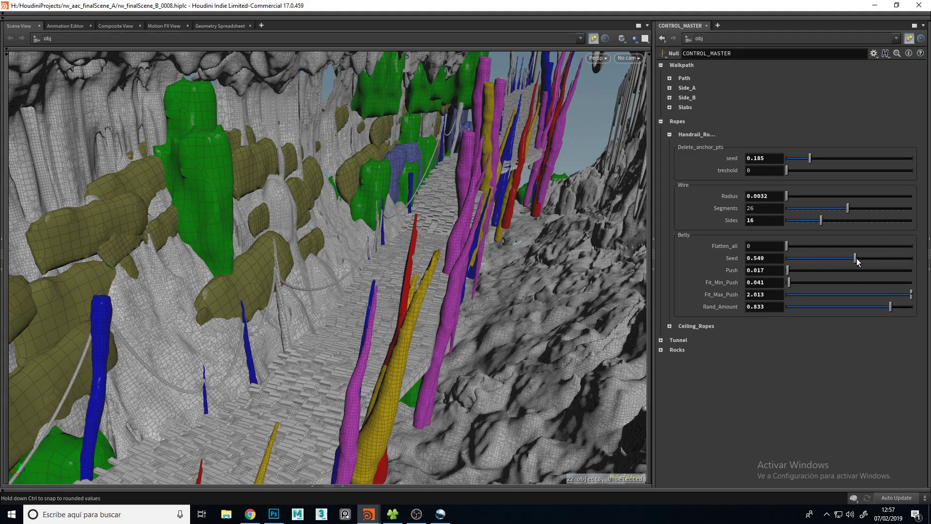
{"action": "left_click", "coordinate": [661, 121]}
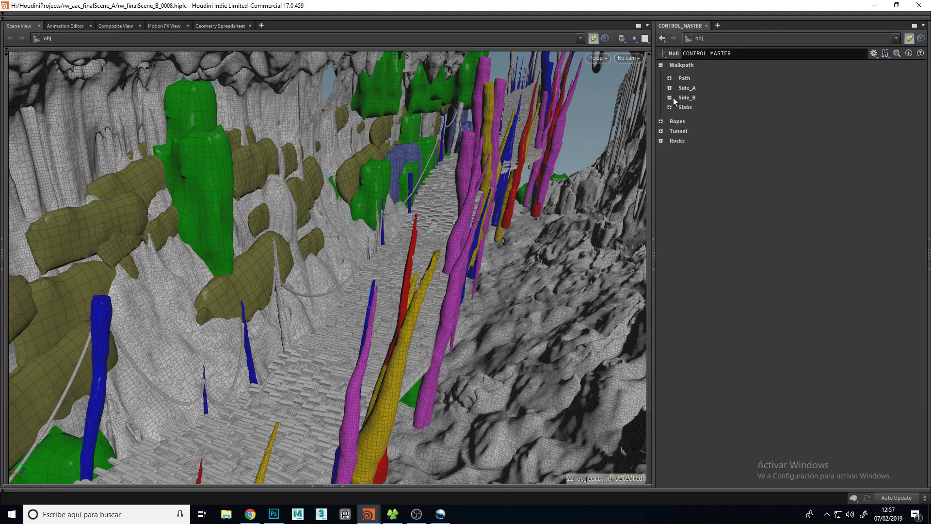
Set the Side_B poles' Distribution_seed to 5.29 and their Delete_poles seed to 0.324 with a treshold of 0.537.
{"action": "left_click_drag", "start_coordinate": [457, 234], "coordinate": [507, 214], "text": "alt"}
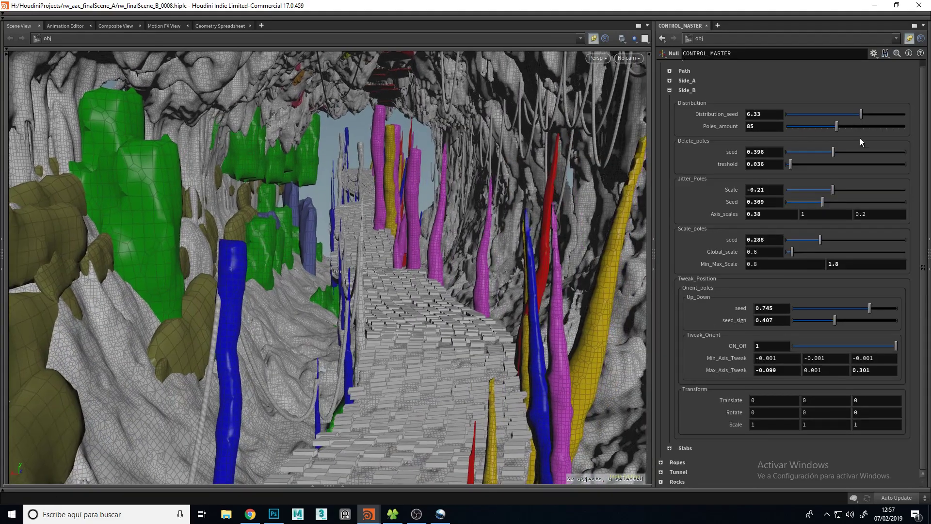
{"action": "left_click_drag", "start_coordinate": [860, 115], "coordinate": [848, 114]}
{"action": "left_click_drag", "start_coordinate": [471, 288], "coordinate": [501, 318]}
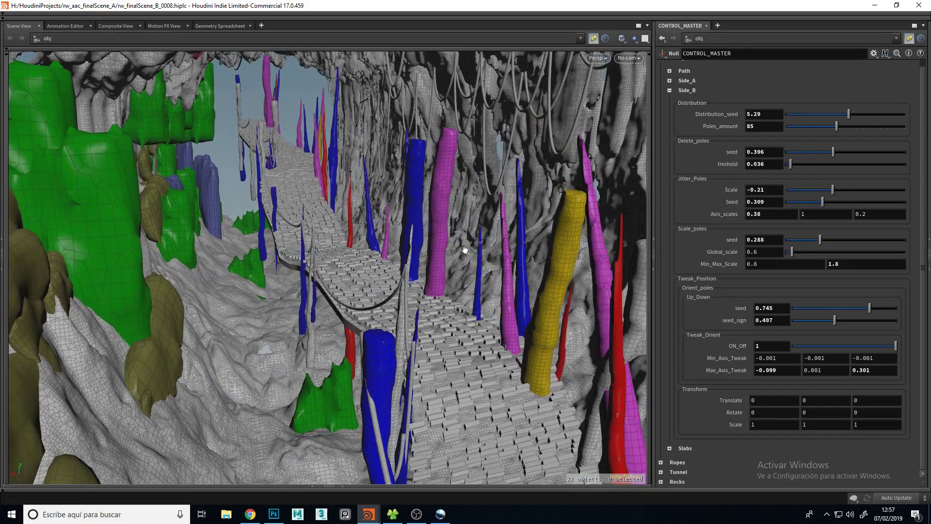
{"action": "left_click_drag", "start_coordinate": [439, 271], "coordinate": [481, 310]}
{"action": "left_click_drag", "start_coordinate": [520, 334], "coordinate": [441, 322]}
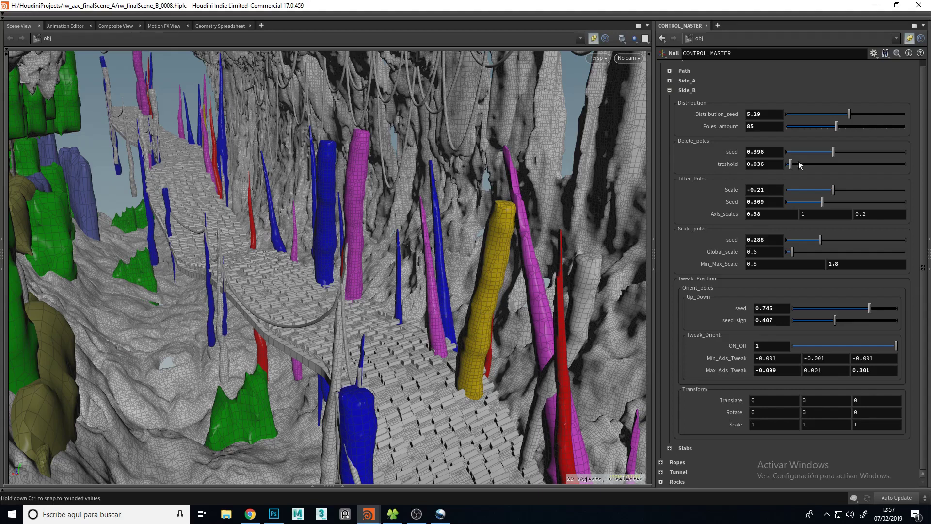
{"action": "left_click_drag", "start_coordinate": [827, 151], "coordinate": [824, 150]}
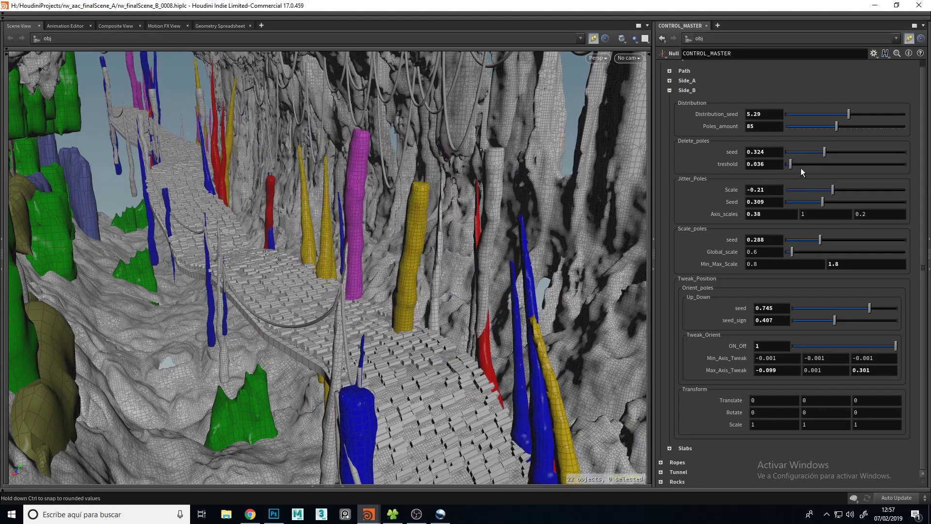
{"action": "left_click", "coordinate": [848, 164]}
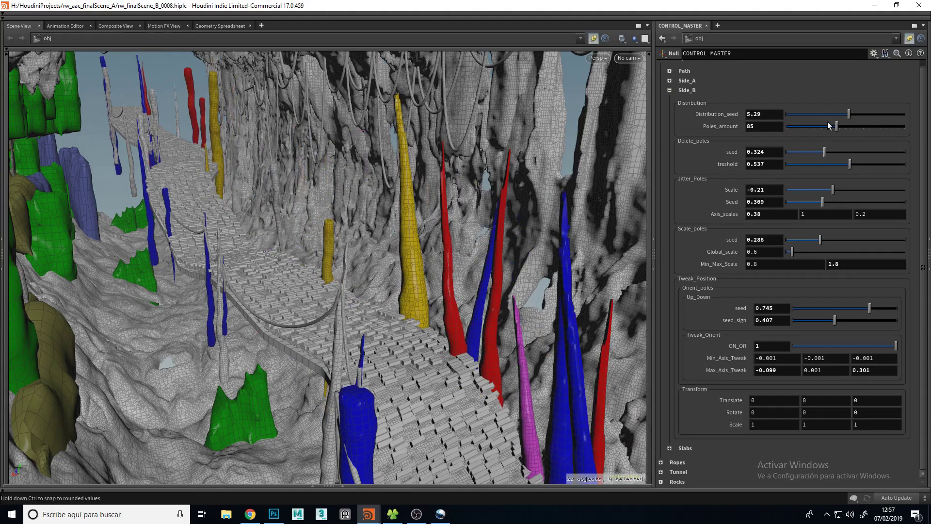
Redistribute the Side_B poles with a Distribution_seed of 3.65, a Poles_amount of 157 and a Delete_poles treshold of 0.041.
{"action": "left_click_drag", "start_coordinate": [835, 112], "coordinate": [880, 133]}
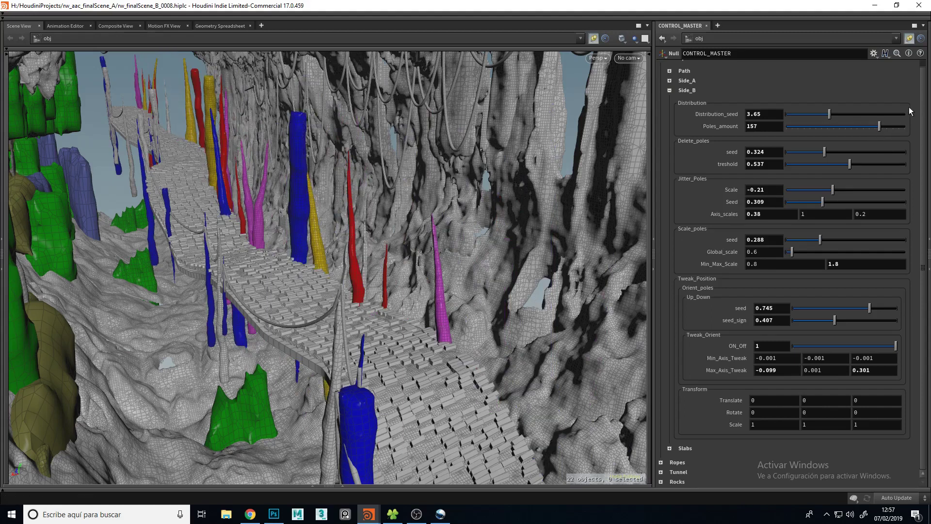
{"action": "left_click", "coordinate": [787, 163]}
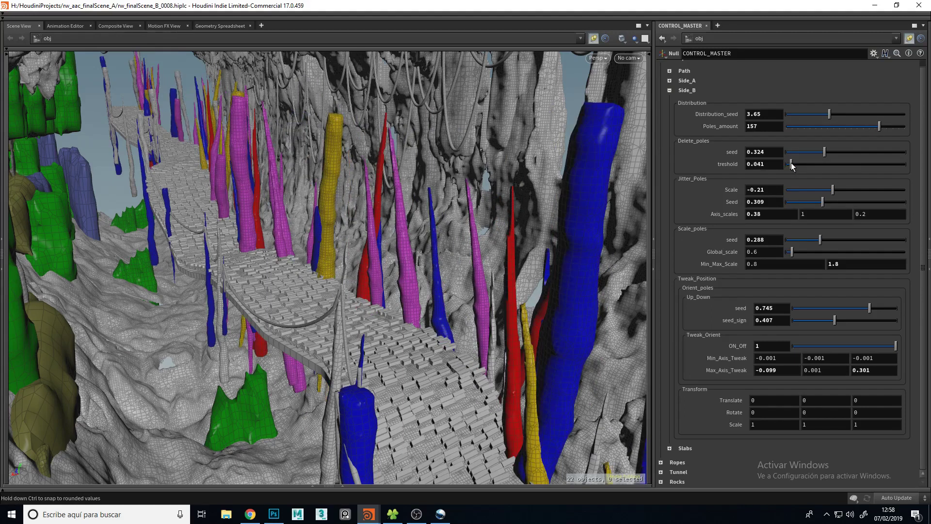
{"action": "left_click_drag", "start_coordinate": [505, 348], "coordinate": [496, 305]}
{"action": "right_click_drag", "start_coordinate": [497, 305], "coordinate": [472, 321]}
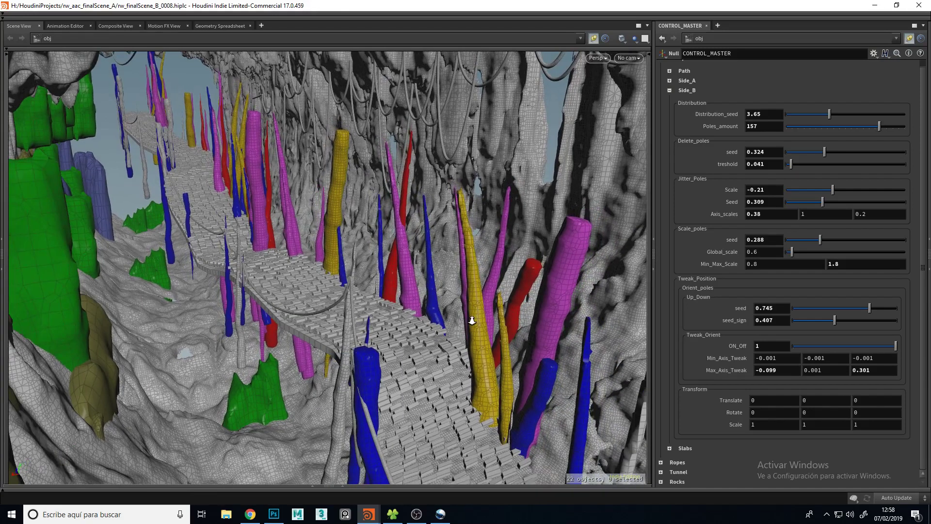
{"action": "middle_click_drag", "start_coordinate": [456, 318], "coordinate": [427, 318]}
Try a Global_scale of 1.06 and a Translate offset on the Side_B poles.
{"action": "middle_click_drag", "start_coordinate": [769, 265], "coordinate": [918, 269]}
{"action": "left_click_drag", "start_coordinate": [487, 342], "coordinate": [431, 325]}
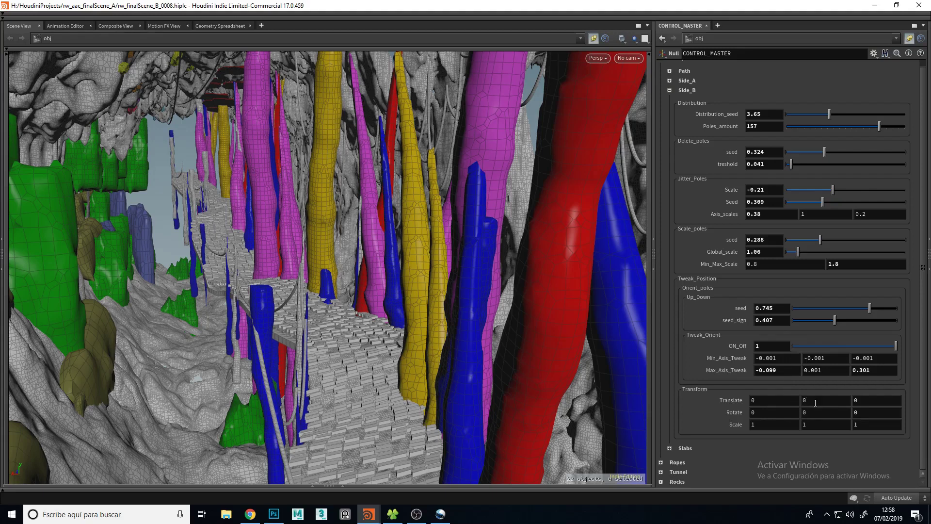
{"action": "middle_click_drag", "start_coordinate": [780, 401], "coordinate": [669, 407]}
{"action": "key", "text": "ctrl+z"}
Set the Side_B poles' Global_scale to 0.85 and check them along the walkpath.
{"action": "middle_click_drag", "start_coordinate": [772, 249], "coordinate": [675, 269]}
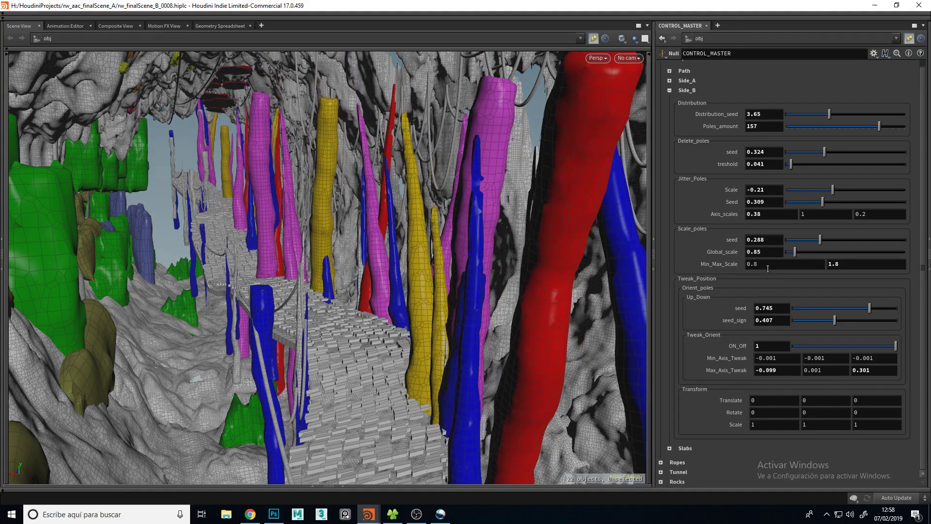
{"action": "left_click_drag", "start_coordinate": [462, 267], "coordinate": [508, 276]}
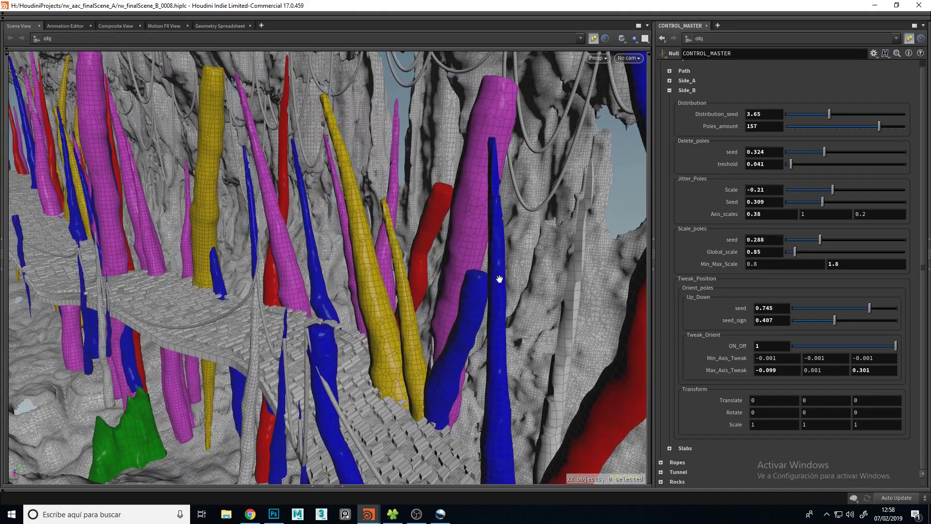
{"action": "left_click_drag", "start_coordinate": [443, 307], "coordinate": [452, 290]}
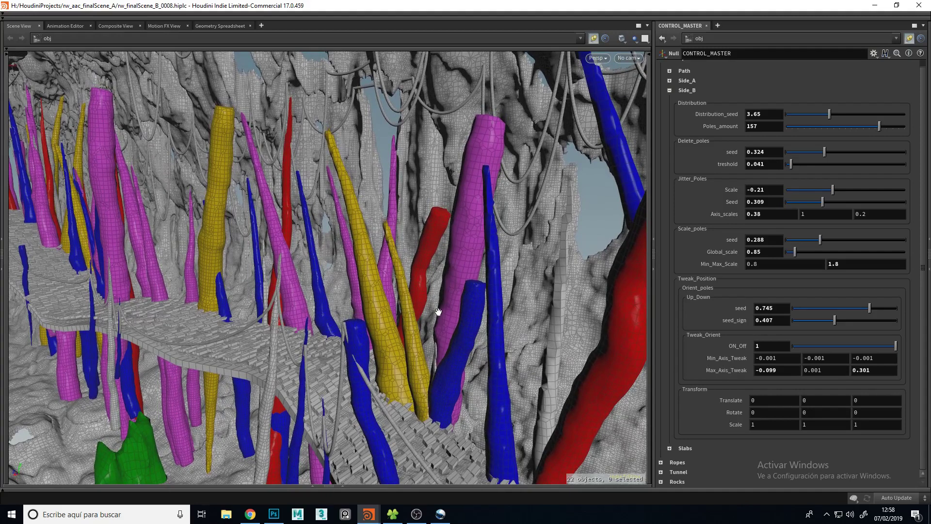
Tilt the Side_B poles with a first-axis Min_Axis_Tweak of -1.201, and try a Max_Axis_Tweak of 1.201.
{"action": "middle_click_drag", "start_coordinate": [785, 357], "coordinate": [724, 354]}
{"action": "left_click_drag", "start_coordinate": [451, 326], "coordinate": [359, 335]}
{"action": "middle_click_drag", "start_coordinate": [772, 369], "coordinate": [833, 378]}
{"action": "left_click_drag", "start_coordinate": [396, 326], "coordinate": [438, 329]}
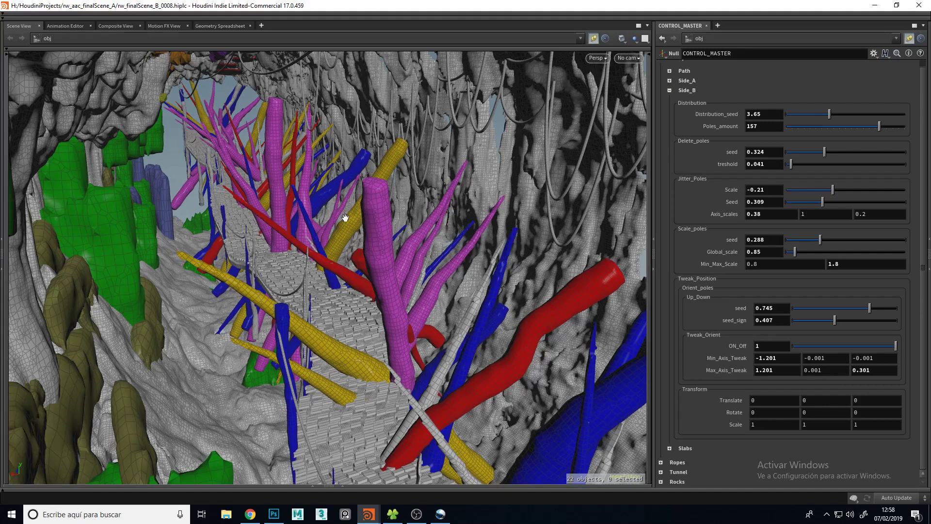
{"action": "key", "text": "ctrl+z"}
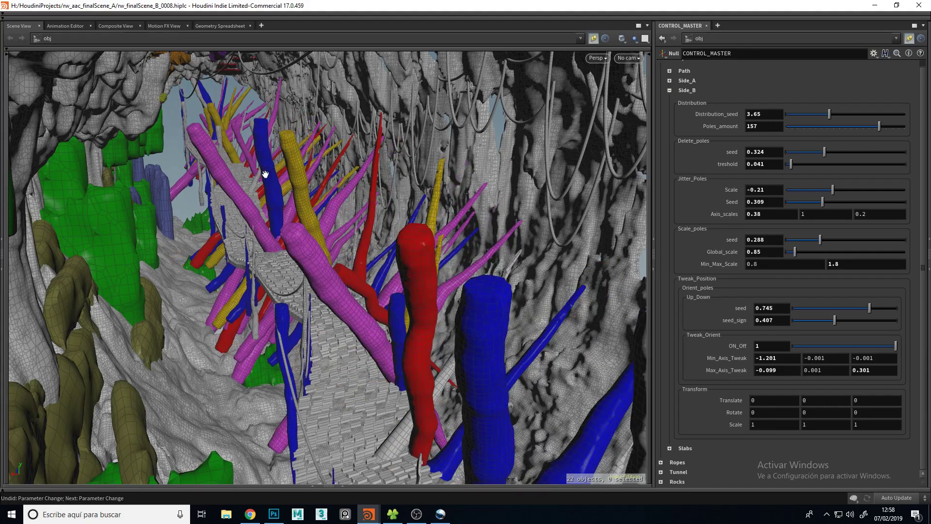
{"action": "left_click_drag", "start_coordinate": [320, 248], "coordinate": [318, 246]}
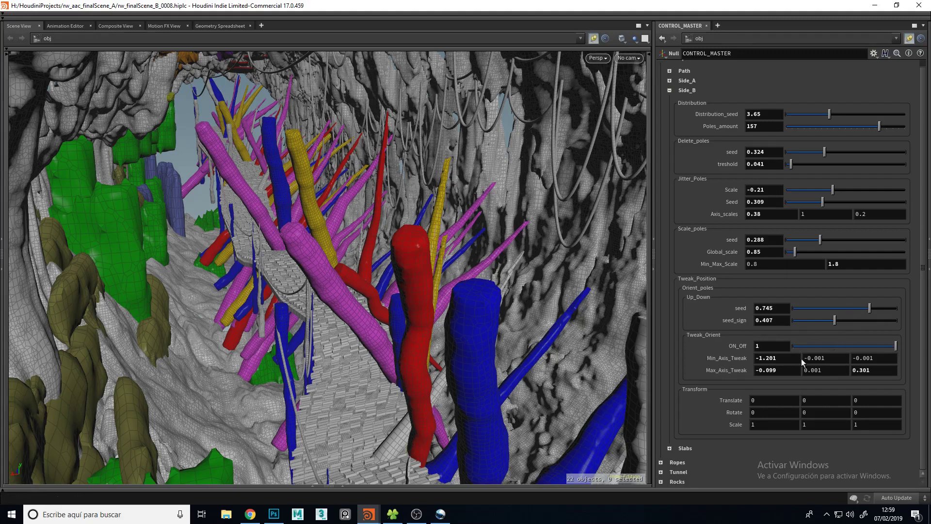
Switch off Tweak_Orient for the Side_B poles by setting ON_Off to 0, and collapse the Side_B settings.
{"action": "left_click_drag", "start_coordinate": [832, 344], "coordinate": [820, 343]}
{"action": "left_click_drag", "start_coordinate": [356, 273], "coordinate": [358, 270]}
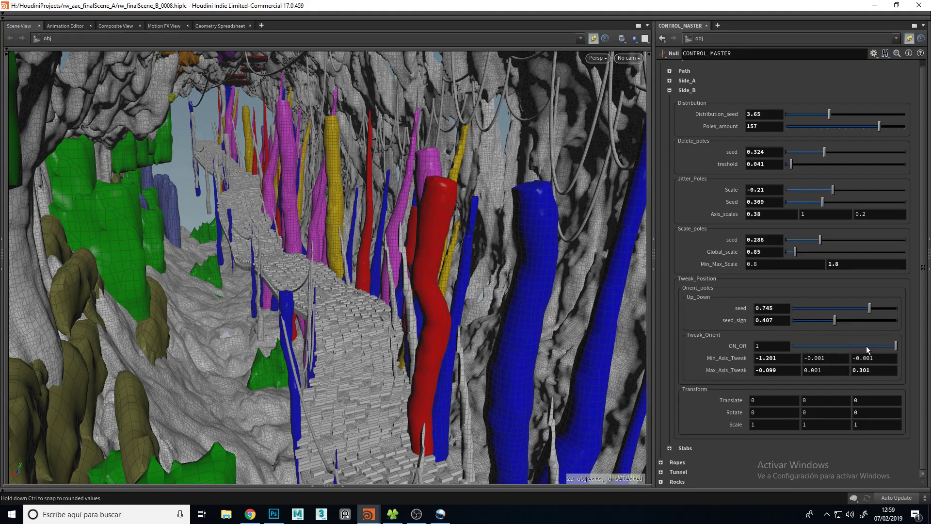
{"action": "left_click_drag", "start_coordinate": [866, 345], "coordinate": [830, 346]}
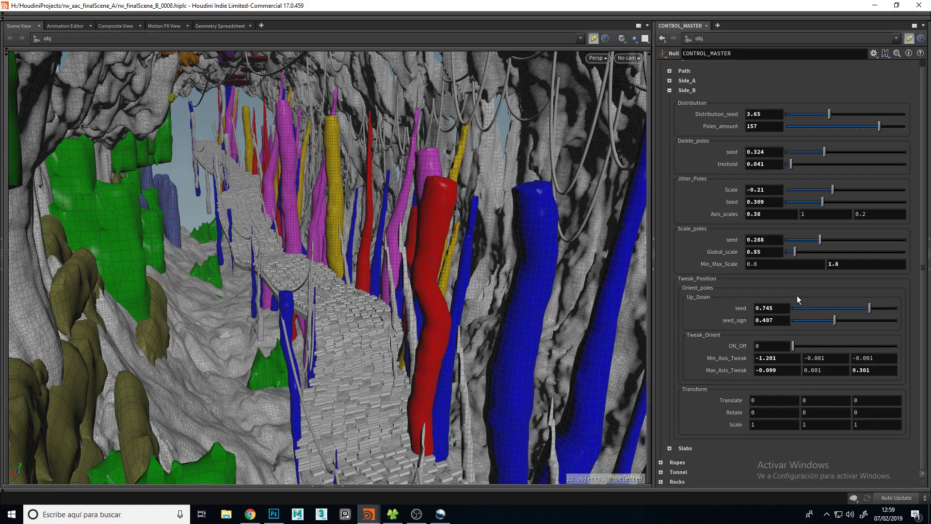
{"action": "left_click", "coordinate": [669, 91]}
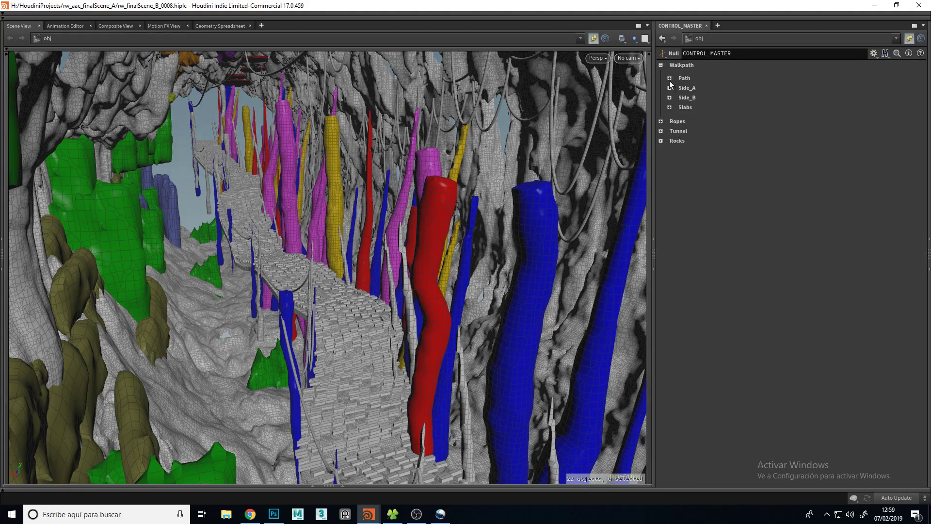
Set the walkpath's Trace Start_point to 40 in the Path settings.
{"action": "left_click", "coordinate": [669, 79]}
{"action": "left_click_drag", "start_coordinate": [426, 231], "coordinate": [386, 237]}
{"action": "middle_click_drag", "start_coordinate": [339, 286], "coordinate": [359, 226]}
{"action": "right_click_drag", "start_coordinate": [359, 227], "coordinate": [316, 223]}
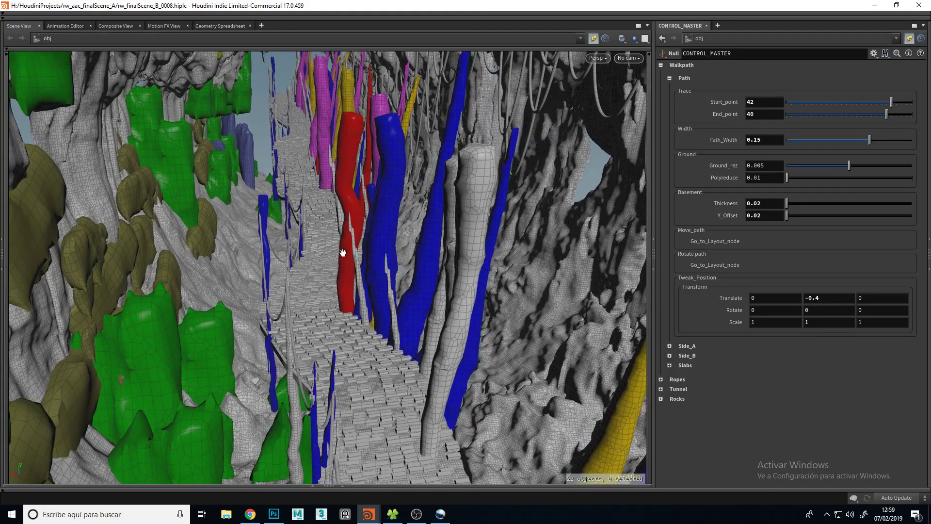
{"action": "middle_click_drag", "start_coordinate": [309, 149], "coordinate": [321, 228]}
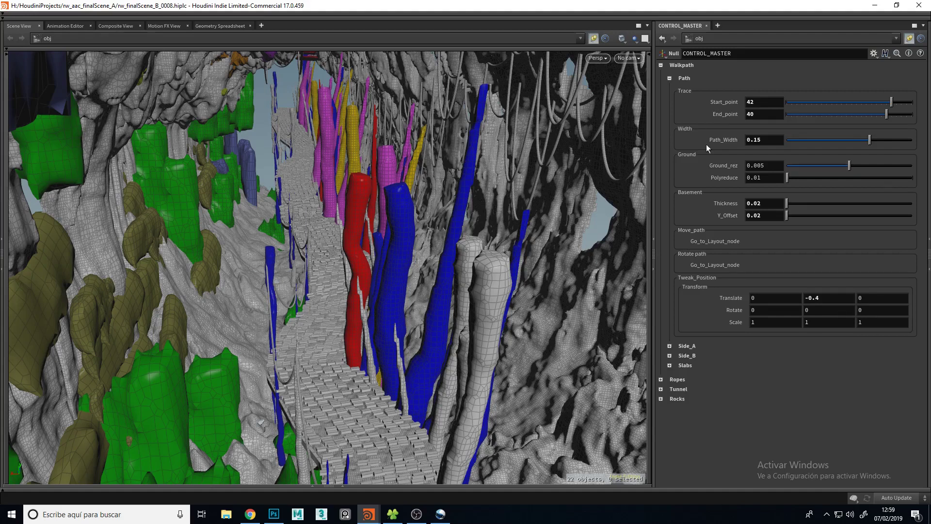
{"action": "key", "text": "Return"}
{"action": "type", "text": "40"}
{"action": "key", "text": "Return"}
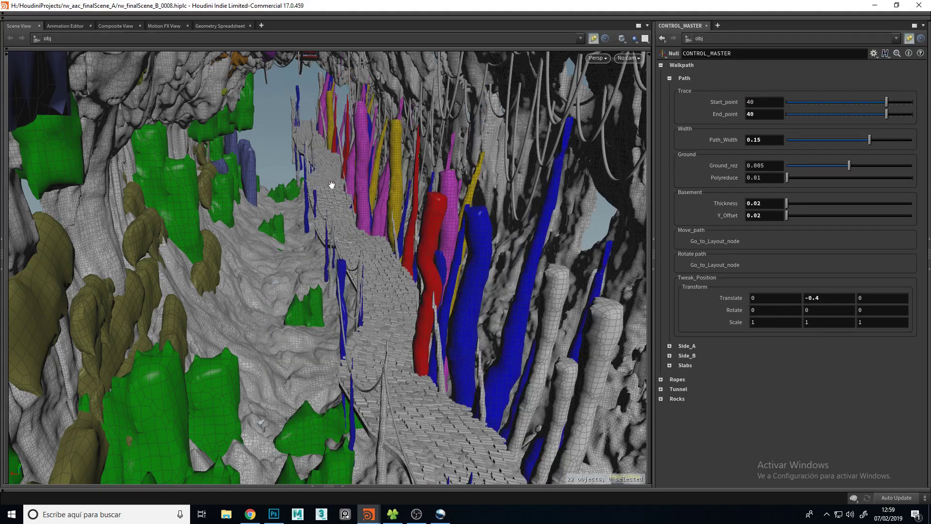
Set the walkpath's Trace End_point to 38 and inspect the rerouted path through the cave.
{"action": "left_click", "coordinate": [765, 115]}
{"action": "type", "text": "38"}
{"action": "key", "text": "Return"}
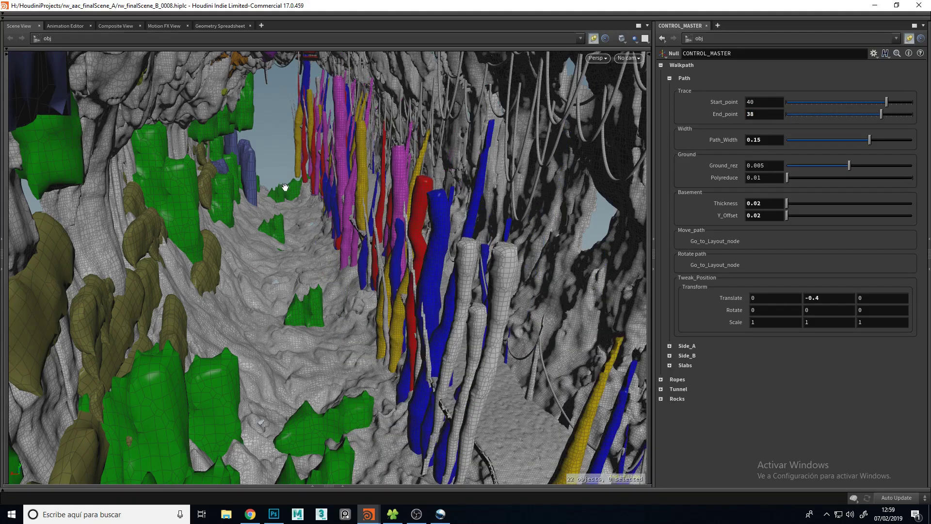
{"action": "left_click_drag", "start_coordinate": [393, 260], "coordinate": [223, 186]}
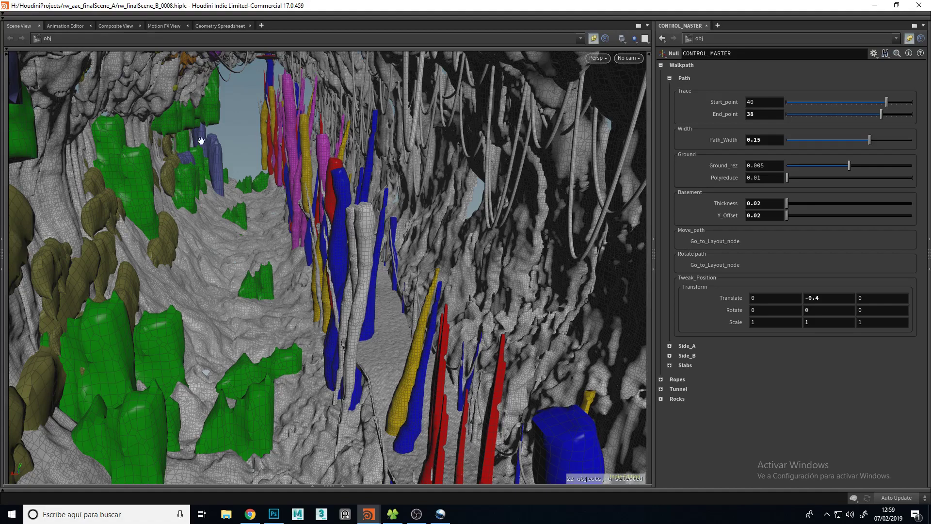
{"action": "left_click_drag", "start_coordinate": [434, 297], "coordinate": [632, 260]}
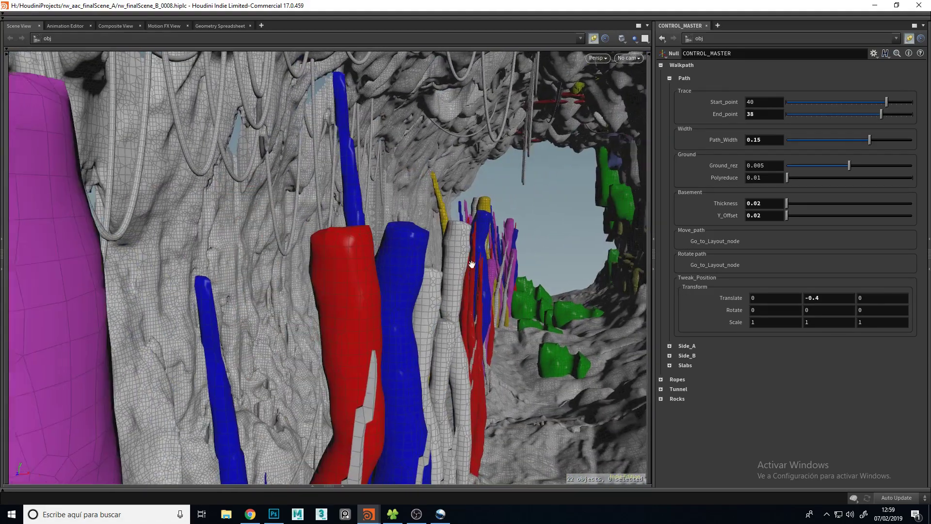
{"action": "left_click_drag", "start_coordinate": [529, 275], "coordinate": [622, 193]}
Try changing the Path_Width and undo the last End_point change.
{"action": "left_click", "coordinate": [759, 139]}
{"action": "type", "text": "5"}
{"action": "key", "text": "Return"}
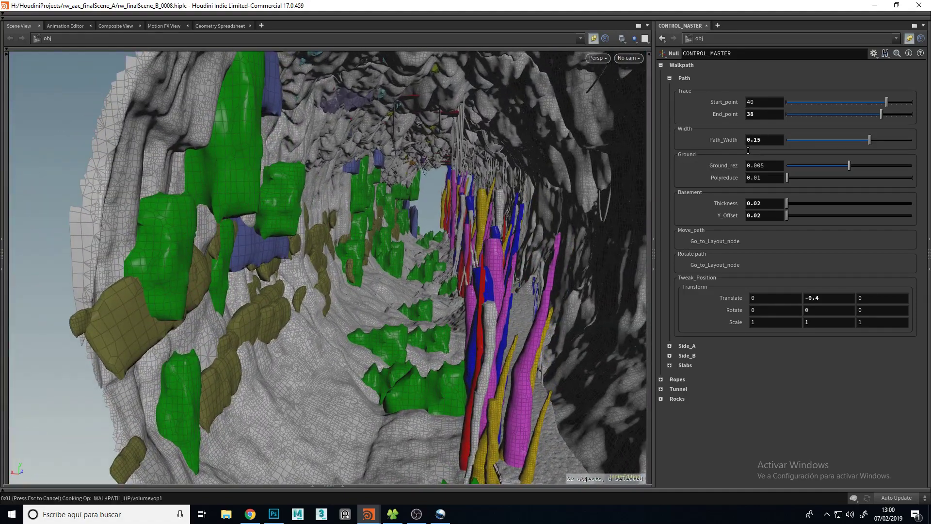
{"action": "key", "text": "ctrl+z"}
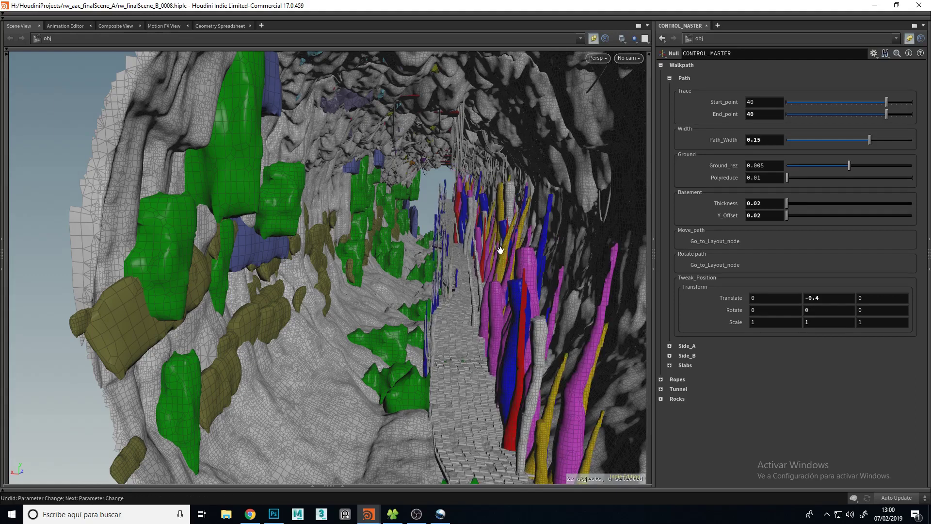
Narrow the walkpath by setting its Path_Width to 0.1, and inspect the slabs and poles along it.
{"action": "left_click_drag", "start_coordinate": [500, 251], "coordinate": [450, 276]}
{"action": "right_click_drag", "start_coordinate": [450, 276], "coordinate": [462, 261]}
{"action": "double_click", "coordinate": [777, 141]}
{"action": "type", "text": "0.1"}
{"action": "key", "text": "Return"}
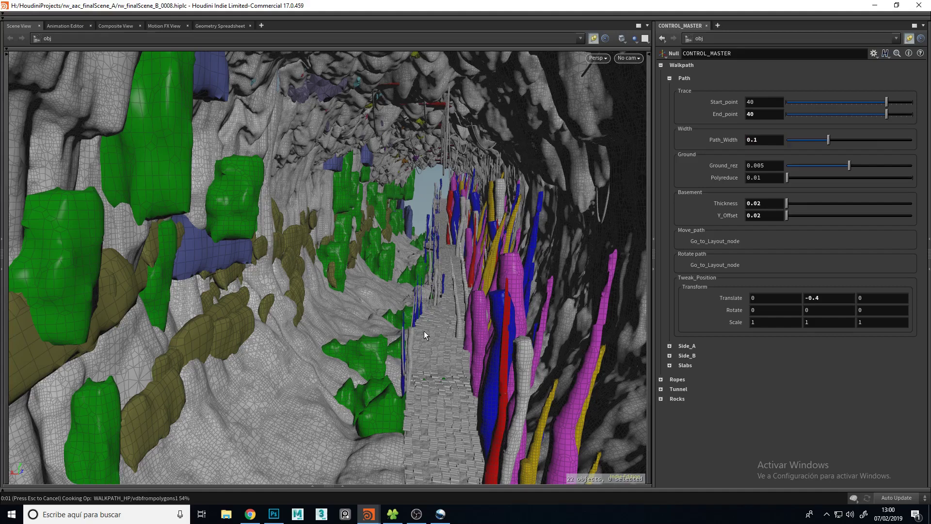
{"action": "left_click_drag", "start_coordinate": [445, 342], "coordinate": [497, 409]}
{"action": "right_click_drag", "start_coordinate": [497, 409], "coordinate": [517, 289]}
{"action": "left_click_drag", "start_coordinate": [474, 357], "coordinate": [457, 338]}
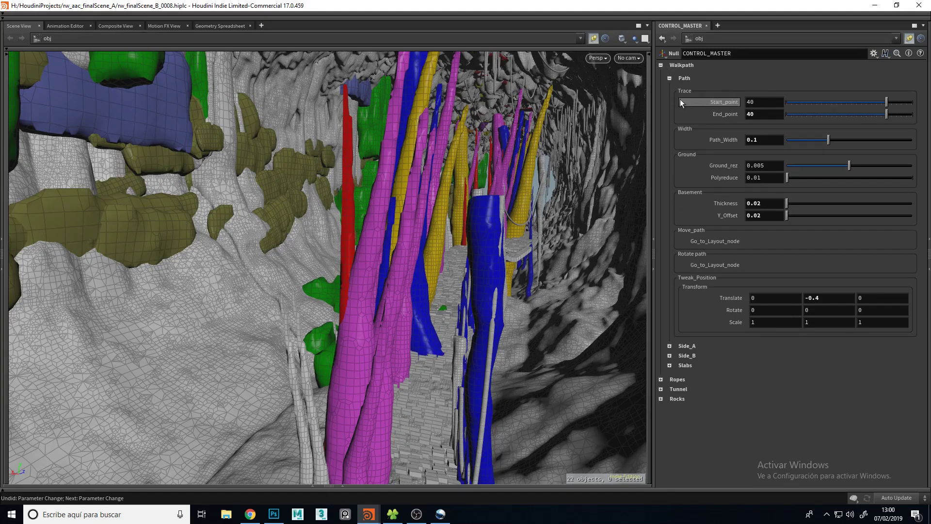
Try a Global_scale of 0.34 on the Side_A poles.
{"action": "left_click", "coordinate": [670, 79]}
{"action": "left_click", "coordinate": [669, 88]}
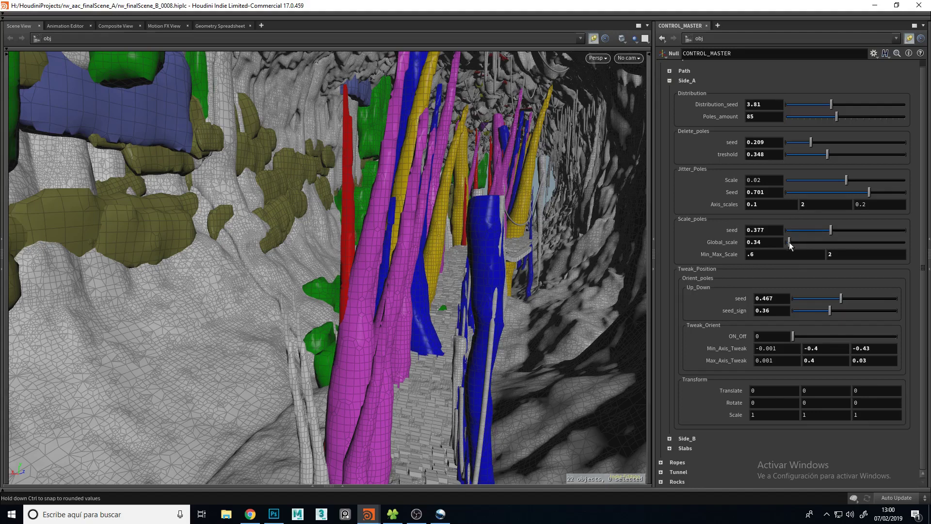
{"action": "key", "text": "ctrl+z"}
{"action": "left_click", "coordinate": [669, 80]}
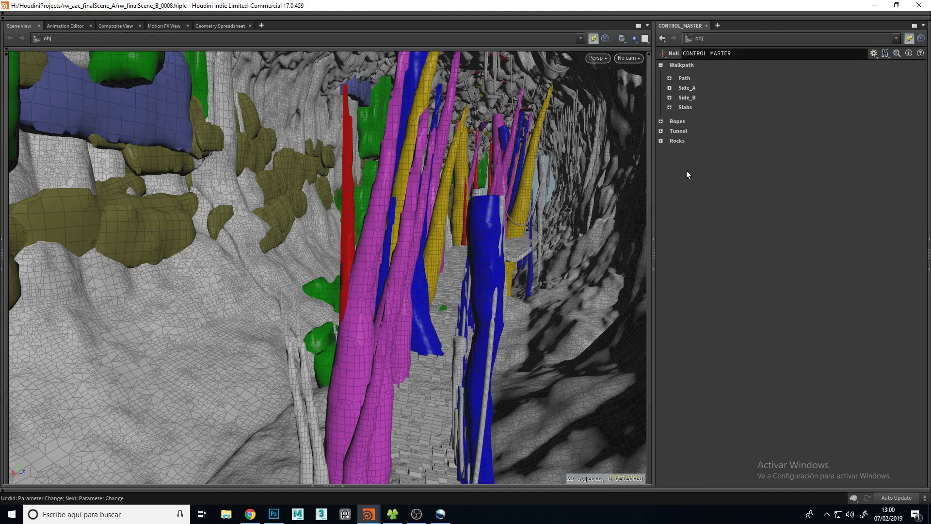
Shrink the Side_B poles by setting their Global_scale to 0.1, and inspect the walkpath from above.
{"action": "left_click", "coordinate": [669, 97]}
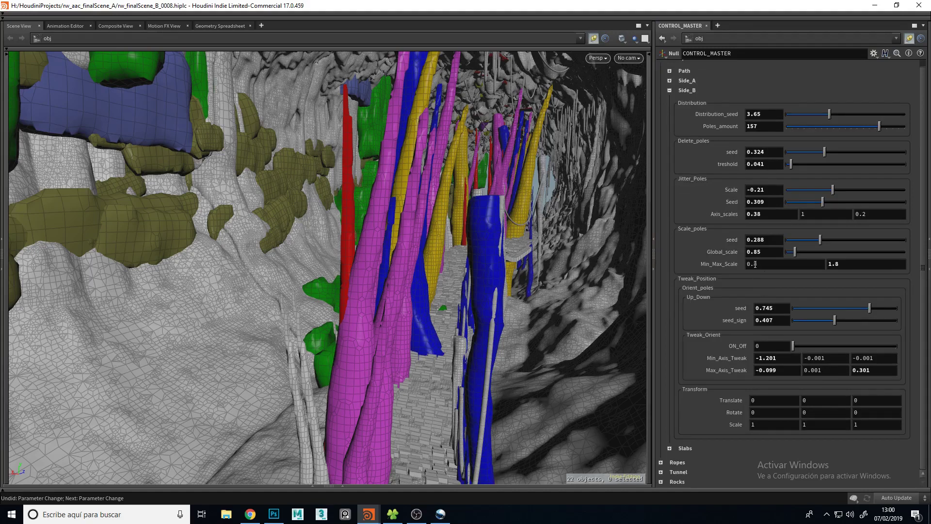
{"action": "left_click", "coordinate": [772, 252]}
{"action": "type", "text": "0.5"}
{"action": "key", "text": "Return"}
{"action": "middle_click_drag", "start_coordinate": [777, 251], "coordinate": [768, 251]}
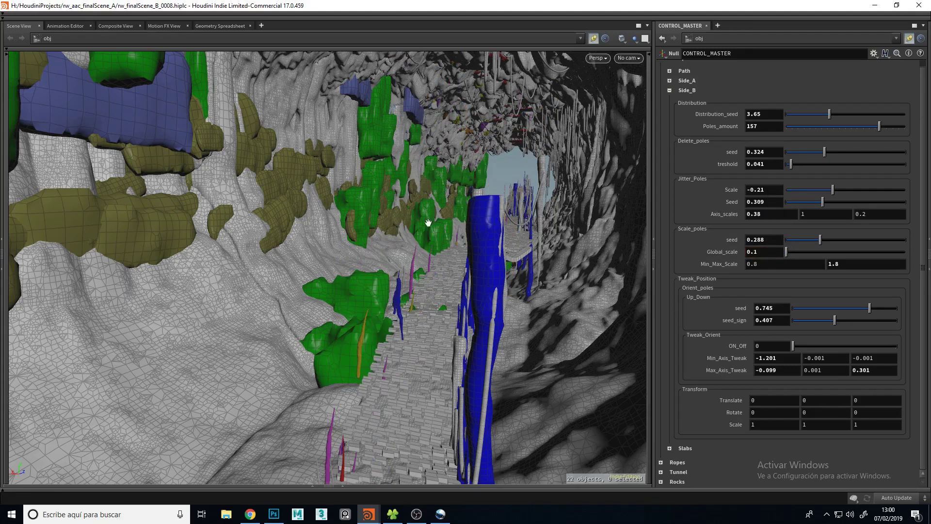
{"action": "left_click_drag", "start_coordinate": [455, 308], "coordinate": [449, 272], "text": "alt"}
{"action": "middle_click_drag", "start_coordinate": [449, 272], "coordinate": [446, 272], "text": "alt"}
{"action": "scroll", "coordinate": [674, 87], "scroll_direction": "up", "scroll_amount": 1}
Try a Basement Thickness of 0.27 on the walkpath and undo the Y_Offset change.
{"action": "left_click", "coordinate": [669, 98]}
{"action": "left_click", "coordinate": [669, 78]}
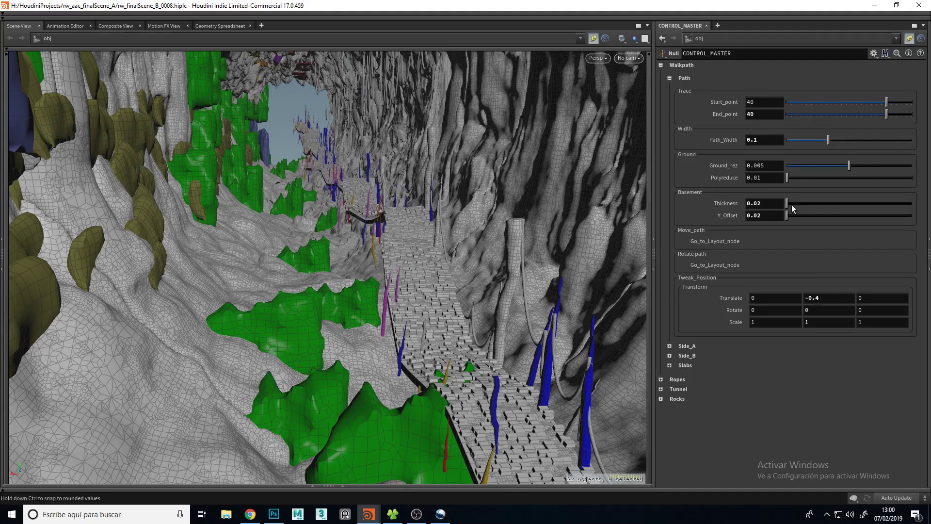
{"action": "left_click_drag", "start_coordinate": [791, 205], "coordinate": [790, 204]}
{"action": "middle_click_drag", "start_coordinate": [775, 215], "coordinate": [905, 239]}
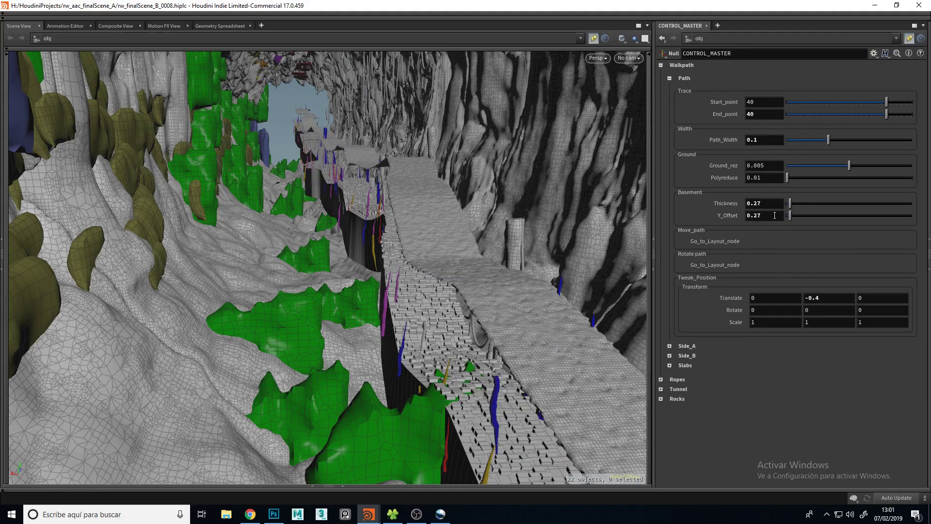
{"action": "key", "text": "ctrl+z"}
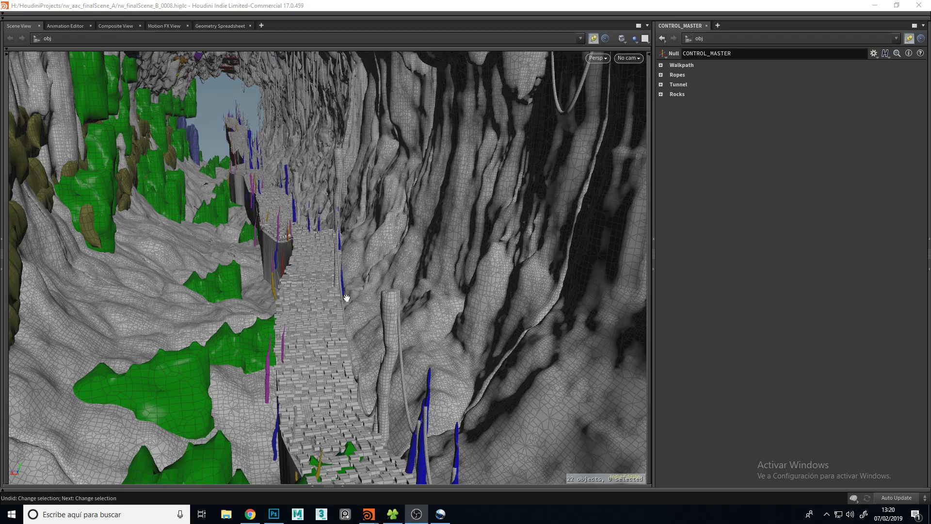
{"action": "left_click_drag", "start_coordinate": [348, 297], "coordinate": [358, 297]}
{"action": "right_click_drag", "start_coordinate": [358, 298], "coordinate": [334, 290]}
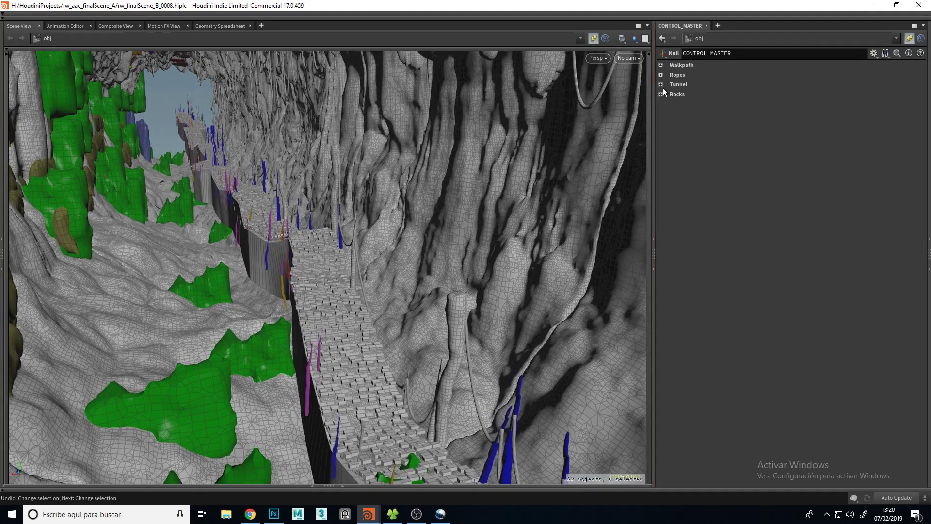
Reset the walkpath's Basement Thickness to its default of 0.015 and inspect the thinner path.
{"action": "left_click", "coordinate": [660, 65]}
{"action": "left_click", "coordinate": [669, 79]}
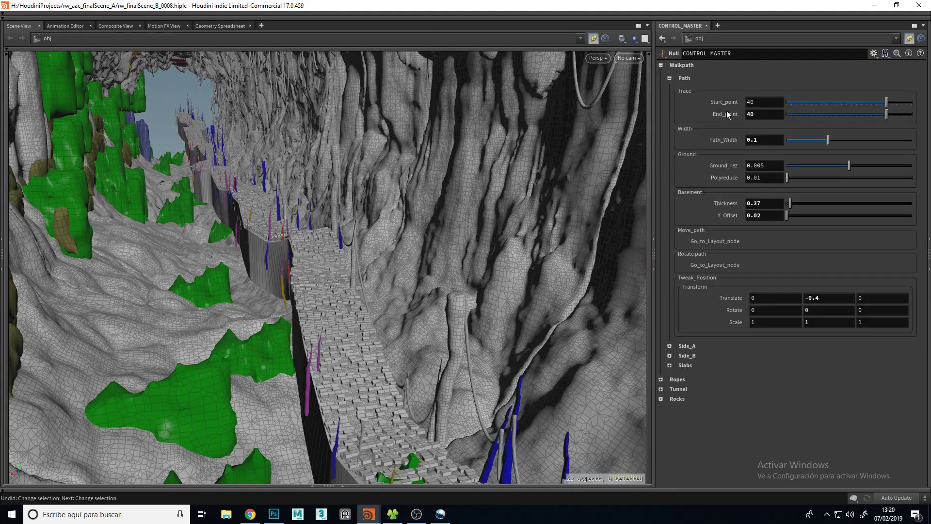
{"action": "middle_click", "coordinate": [773, 203], "text": "ctrl"}
{"action": "left_click_drag", "start_coordinate": [272, 316], "coordinate": [325, 299]}
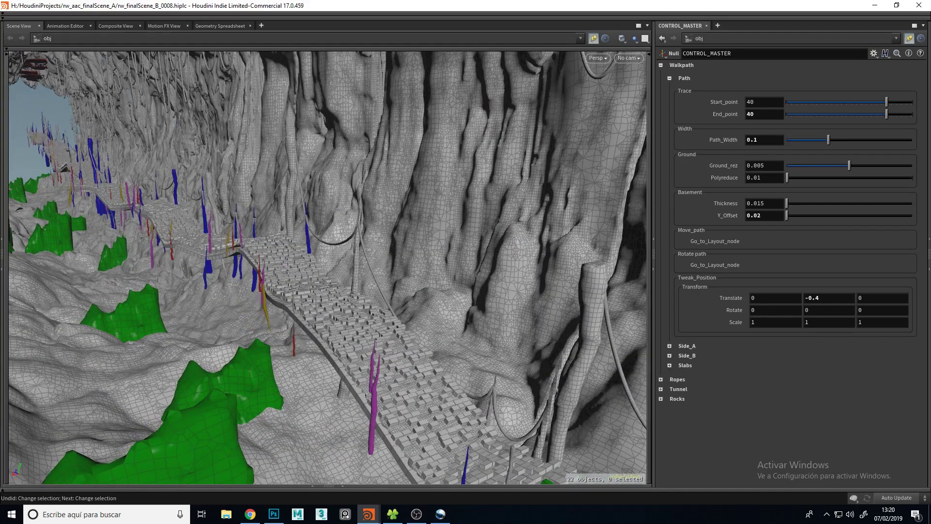
Bring up the LAYOUT network beside the scene, locate its walkpath control nodes, and show the LAYOUT viewport at full height.
{"action": "left_click_drag", "start_coordinate": [930, 39], "coordinate": [840, 28]}
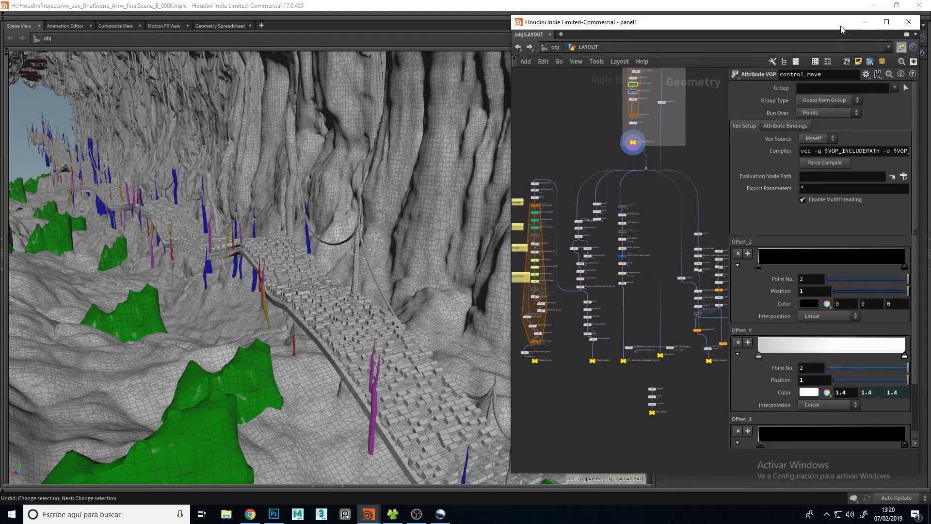
{"action": "left_click_drag", "start_coordinate": [508, 297], "coordinate": [660, 252]}
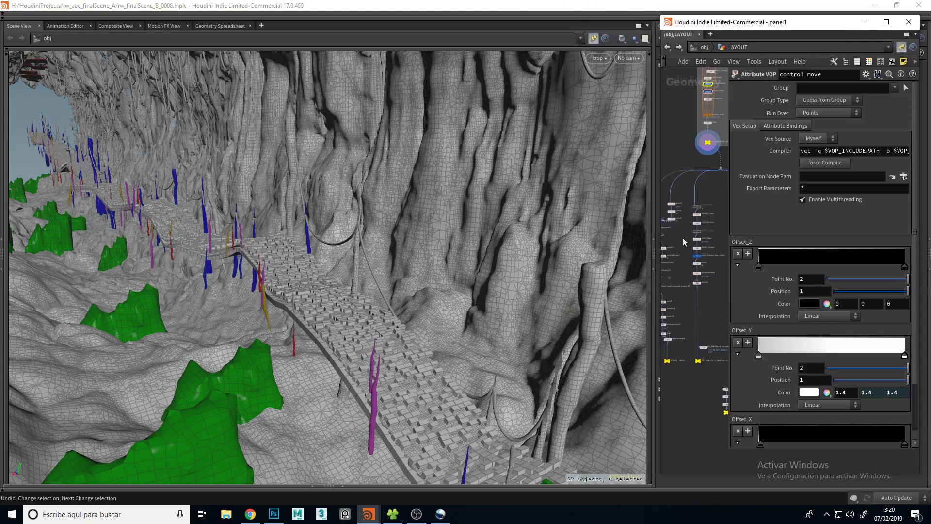
{"action": "middle_click_drag", "start_coordinate": [690, 162], "coordinate": [669, 257]}
{"action": "scroll", "coordinate": [704, 169], "scroll_direction": "up", "scroll_amount": 6}
{"action": "middle_click_drag", "start_coordinate": [673, 219], "coordinate": [713, 251]}
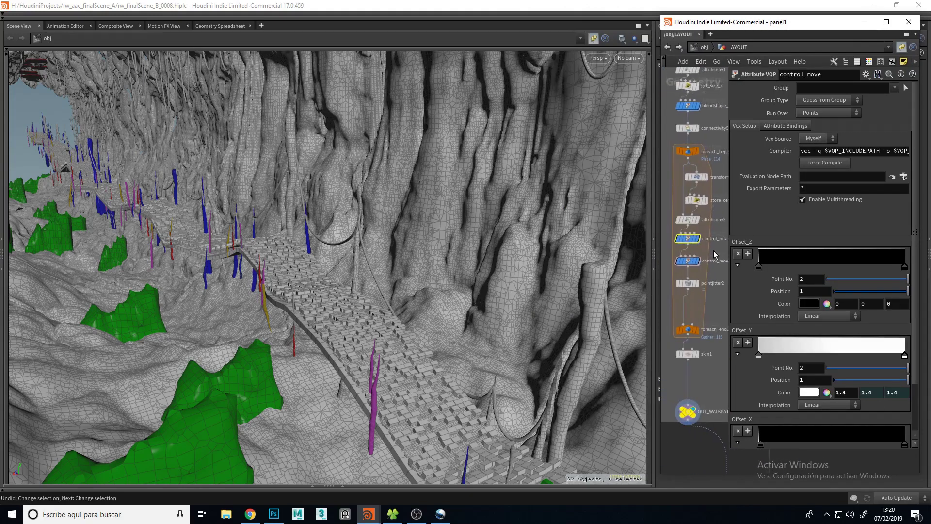
{"action": "scroll", "coordinate": [714, 255], "scroll_direction": "up", "scroll_amount": 2}
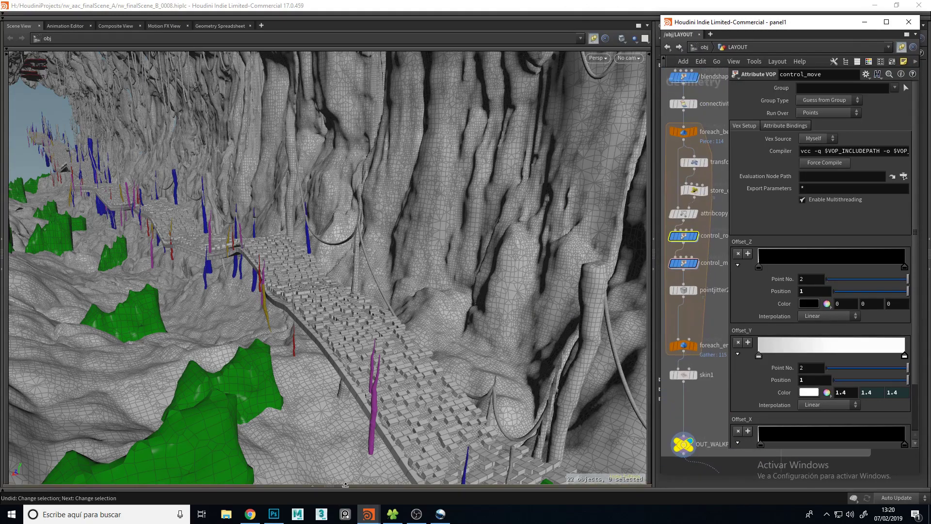
{"action": "left_click", "coordinate": [345, 485]}
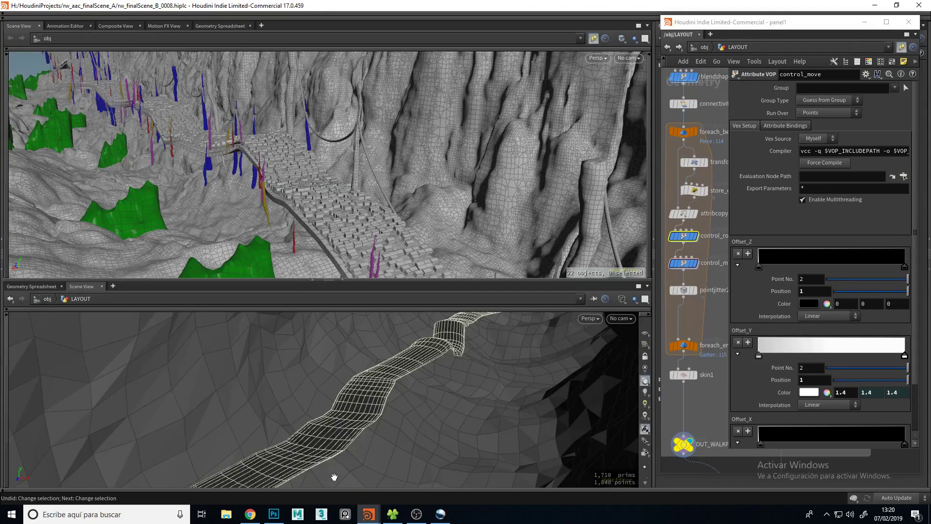
{"action": "left_click", "coordinate": [313, 277]}
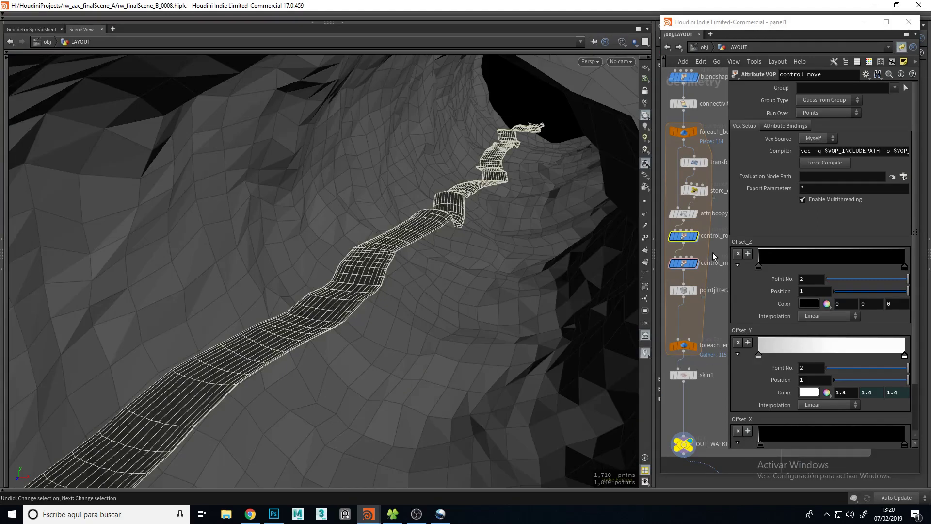
Add three points to the control_rotation ramp and set the middle one's value to -60.
{"action": "left_click", "coordinate": [684, 236]}
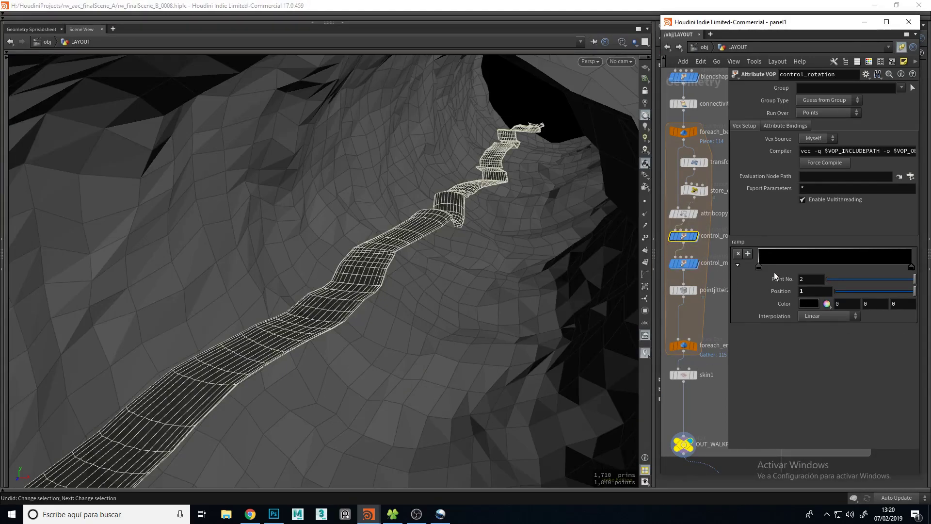
{"action": "left_click", "coordinate": [798, 264]}
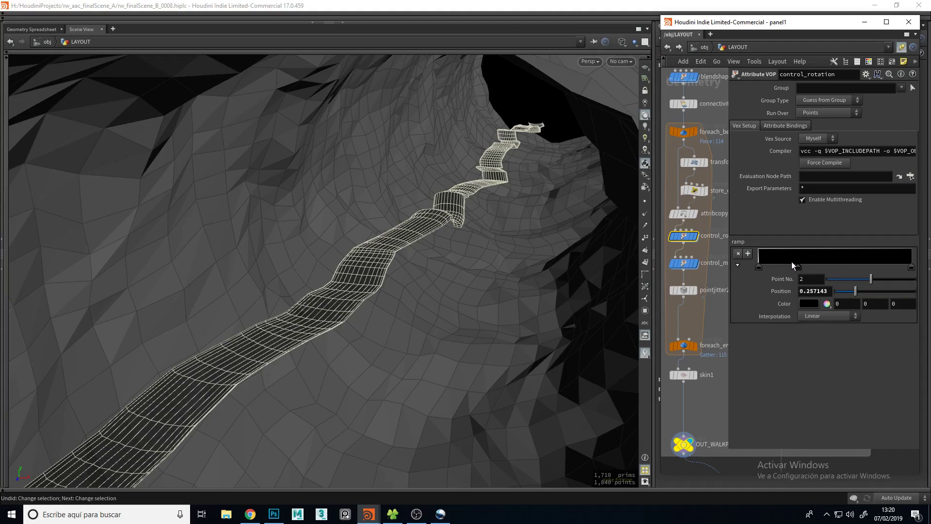
{"action": "left_click", "coordinate": [771, 266]}
{"action": "left_click", "coordinate": [785, 260]}
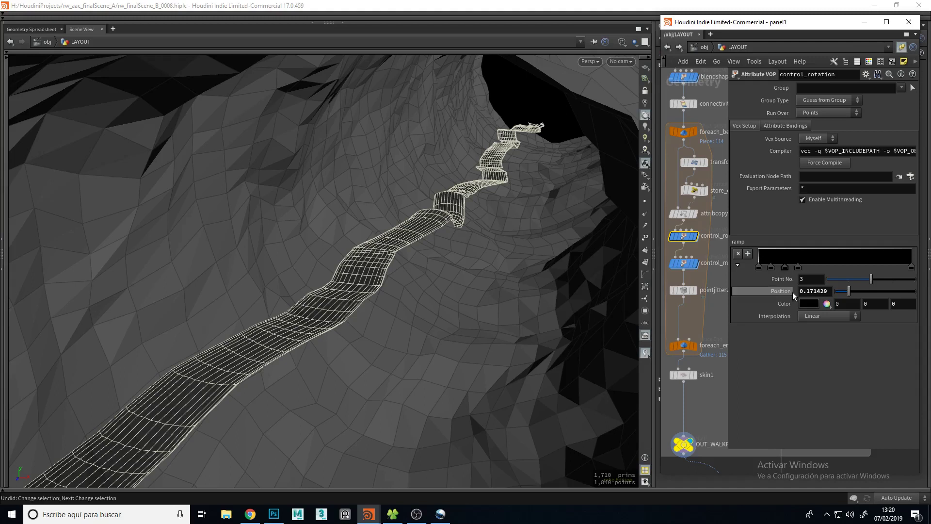
{"action": "middle_click_drag", "start_coordinate": [779, 304], "coordinate": [868, 304]}
{"action": "middle_click_drag", "start_coordinate": [779, 305], "coordinate": [745, 267]}
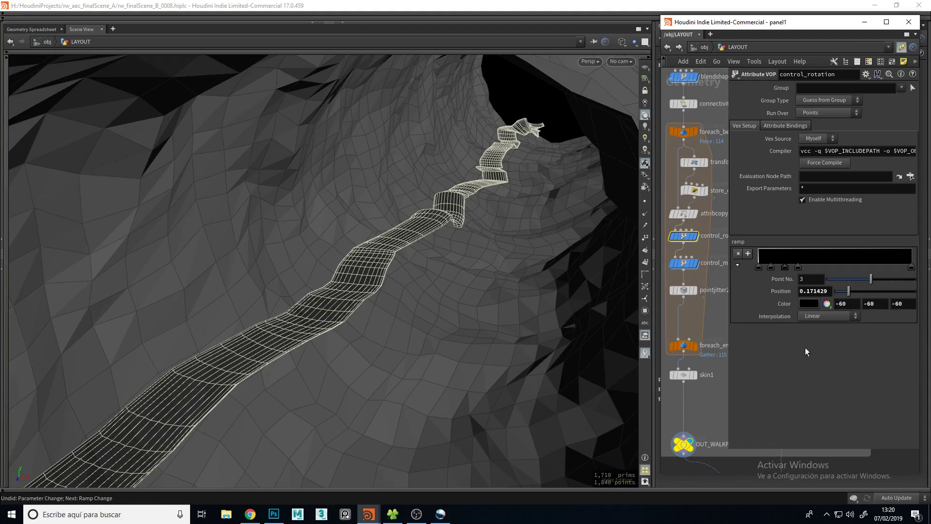
Shift the added rotation ramp points toward the middle of the ramp, placing the central one at position 0.504762.
{"action": "left_click_drag", "start_coordinate": [800, 266], "coordinate": [837, 267]}
{"action": "left_click_drag", "start_coordinate": [770, 268], "coordinate": [821, 271]}
{"action": "middle_click_drag", "start_coordinate": [782, 302], "coordinate": [776, 276]}
{"action": "left_click", "coordinate": [836, 267]}
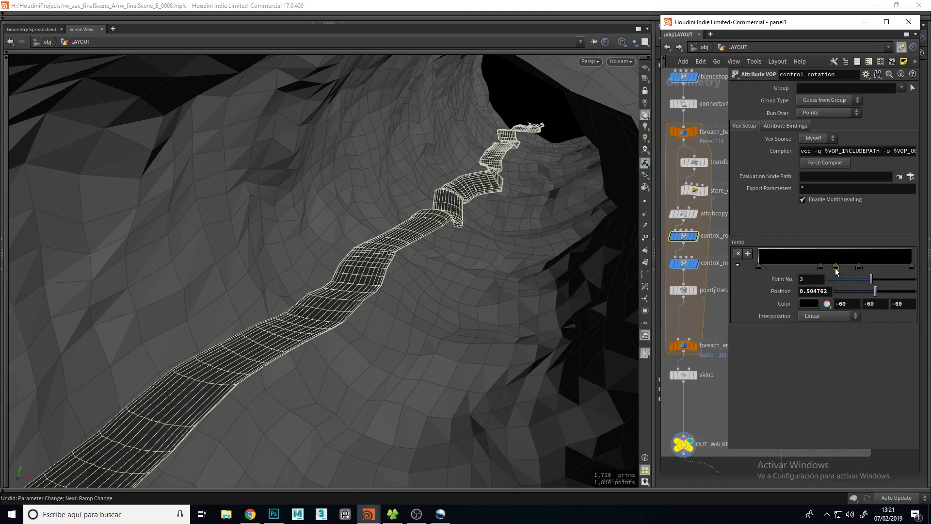
Set the central rotation ramp point to -52, spread its neighbouring points apart, and fine-tune the central value.
{"action": "middle_click_drag", "start_coordinate": [776, 301], "coordinate": [819, 285]}
{"action": "left_click_drag", "start_coordinate": [818, 267], "coordinate": [793, 266]}
{"action": "left_click_drag", "start_coordinate": [860, 267], "coordinate": [881, 267]}
{"action": "left_click", "coordinate": [835, 266]}
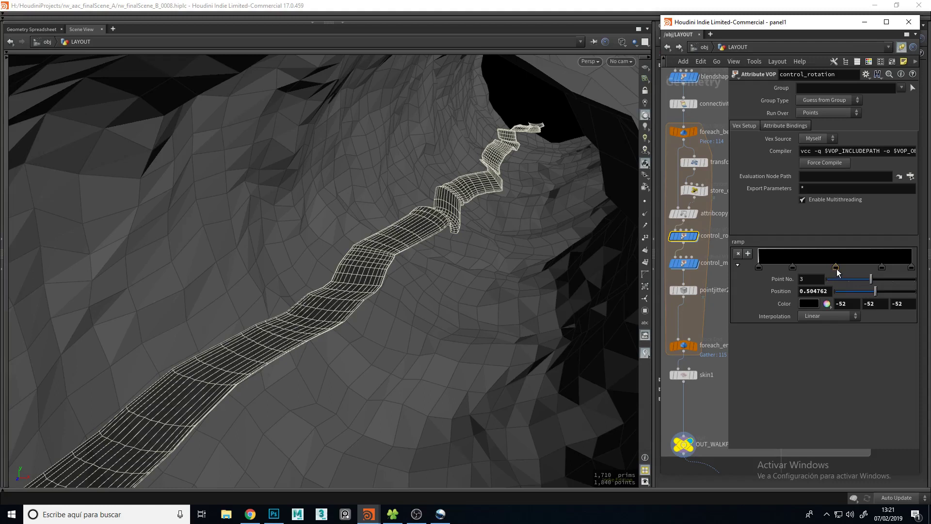
{"action": "middle_click_drag", "start_coordinate": [761, 302], "coordinate": [735, 301]}
Select the control_move node and add three points to its Offset_Y ramp, the middle one at position 0.372093.
{"action": "left_click", "coordinate": [686, 264]}
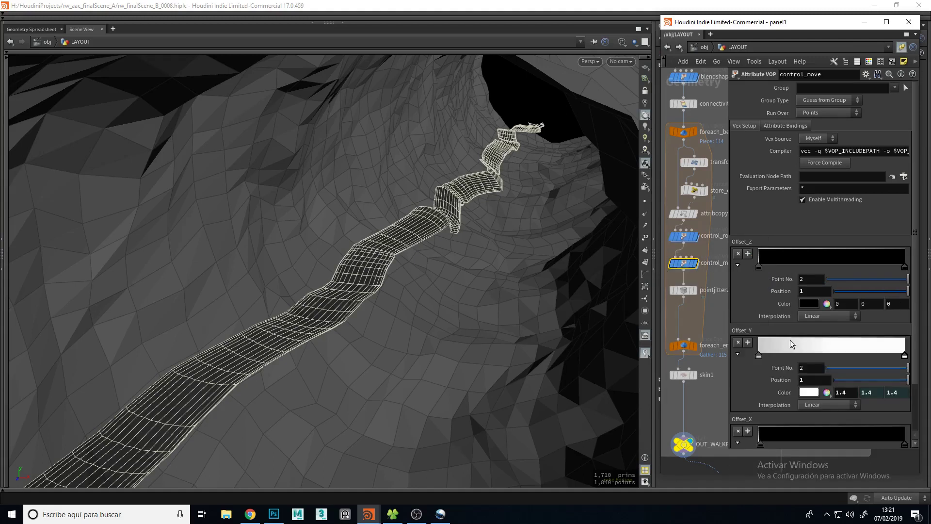
{"action": "scroll", "coordinate": [793, 333], "scroll_direction": "down", "scroll_amount": 2}
{"action": "scroll", "coordinate": [793, 334], "scroll_direction": "down", "scroll_amount": 2}
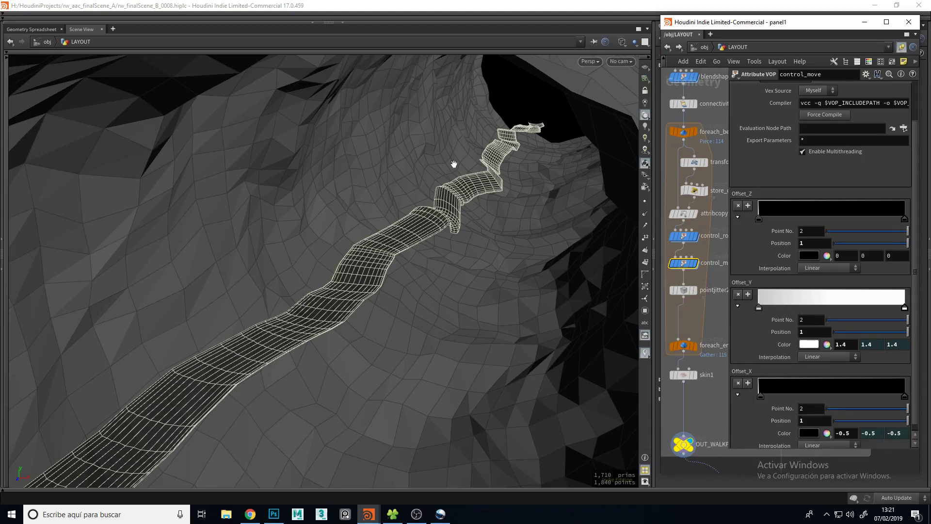
{"action": "left_click", "coordinate": [796, 306]}
{"action": "left_click", "coordinate": [835, 305]}
{"action": "left_click", "coordinate": [813, 306]}
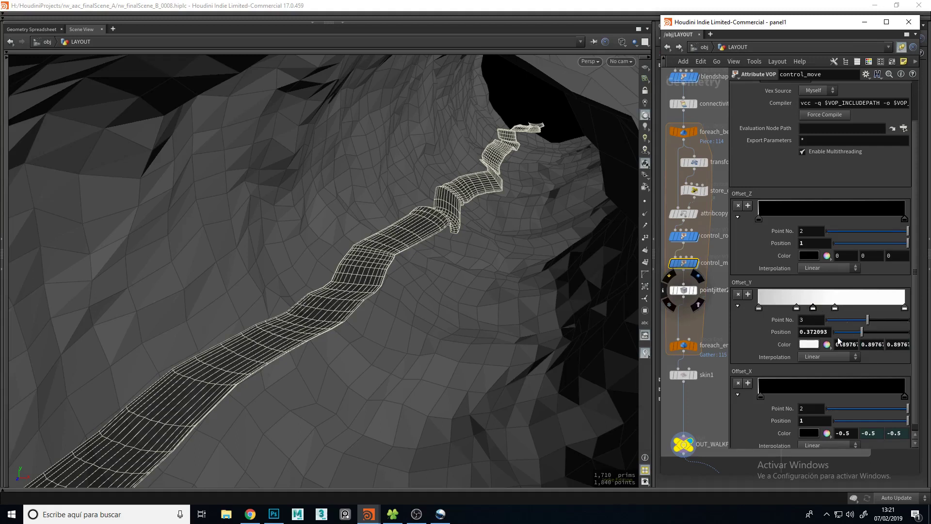
Lower the middle added Offset_Y point to about 0.498 and shift the added points along, placing it at position 0.495017.
{"action": "scroll", "coordinate": [779, 344], "scroll_direction": "down", "scroll_amount": 1}
{"action": "middle_click_drag", "start_coordinate": [776, 332], "coordinate": [755, 341]}
{"action": "key", "text": "ctrl+z"}
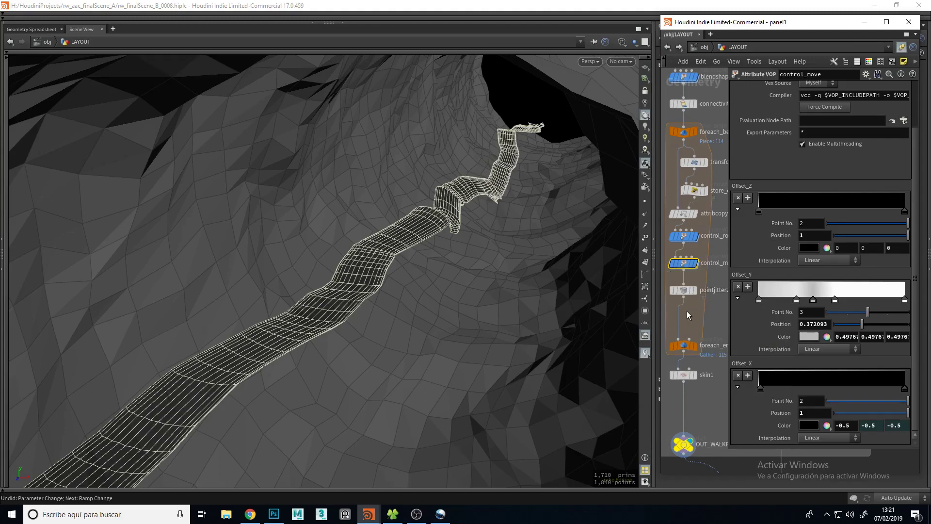
{"action": "mouse_move", "coordinate": [835, 298]}
{"action": "left_mouse_down"}
{"action": "mouse_move", "coordinate": [864, 298]}
{"action": "mouse_move", "coordinate": [805, 301]}
{"action": "mouse_move", "coordinate": [817, 303]}
{"action": "left_mouse_up"}
{"action": "double_click", "coordinate": [841, 300]}
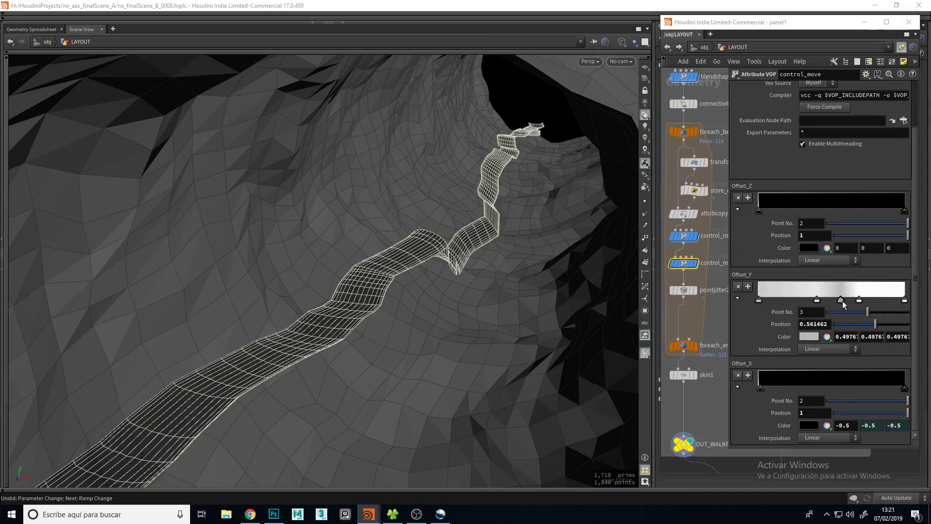
{"action": "left_click", "coordinate": [914, 204]}
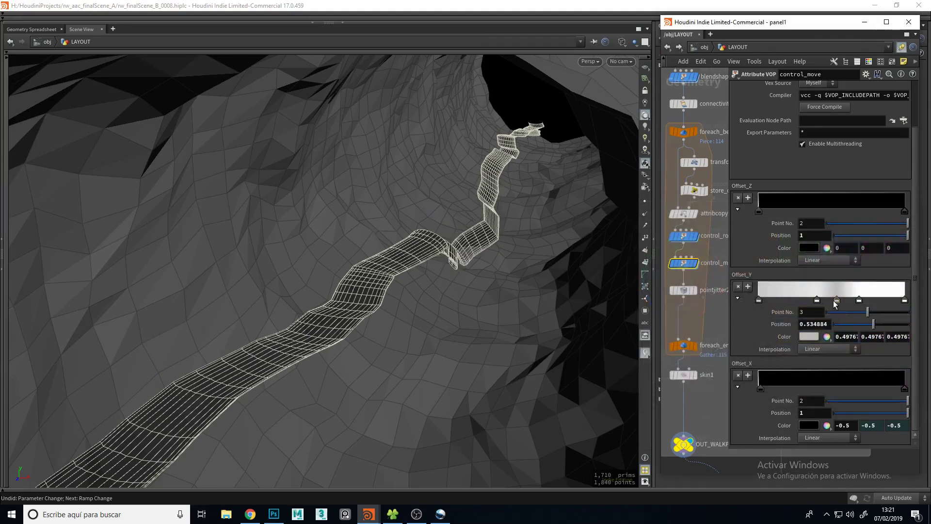
{"action": "left_click_drag", "start_coordinate": [833, 299], "coordinate": [831, 300]}
Raise the Offset_Y point at position 0.495017 to about 1.198 and inspect the walkpath's height.
{"action": "middle_click_drag", "start_coordinate": [773, 334], "coordinate": [804, 343]}
{"action": "left_click_drag", "start_coordinate": [462, 290], "coordinate": [496, 242]}
{"action": "middle_click_drag", "start_coordinate": [495, 242], "coordinate": [503, 247]}
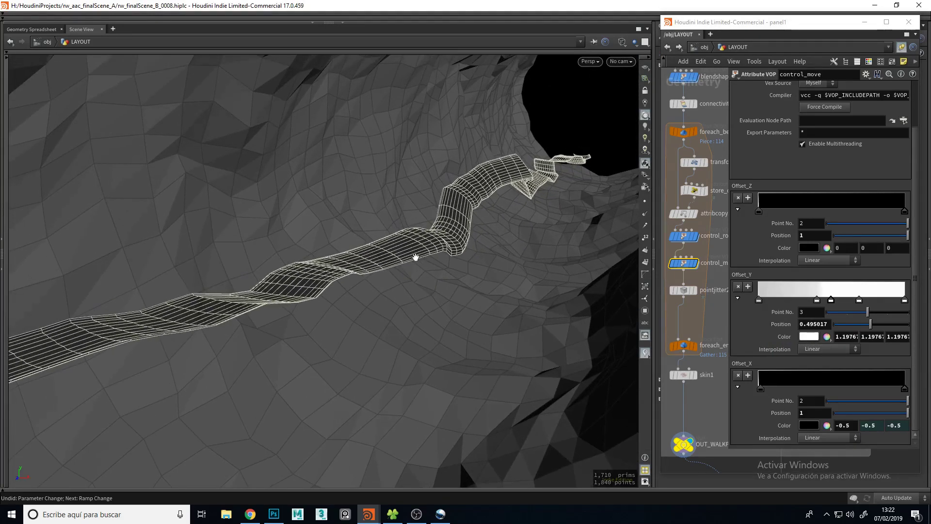
Add three more points near the end of the Offset_Y ramp and raise the middle one, at position 0.784053, to about 1.538.
{"action": "left_click", "coordinate": [885, 296]}
{"action": "left_click", "coordinate": [867, 297]}
{"action": "left_click", "coordinate": [873, 296]}
{"action": "middle_click_drag", "start_coordinate": [779, 333], "coordinate": [787, 296]}
{"action": "key", "text": "ctrl+z"}
{"action": "middle_click_drag", "start_coordinate": [775, 342], "coordinate": [804, 348]}
{"action": "left_click_drag", "start_coordinate": [401, 259], "coordinate": [505, 265], "text": "alt"}
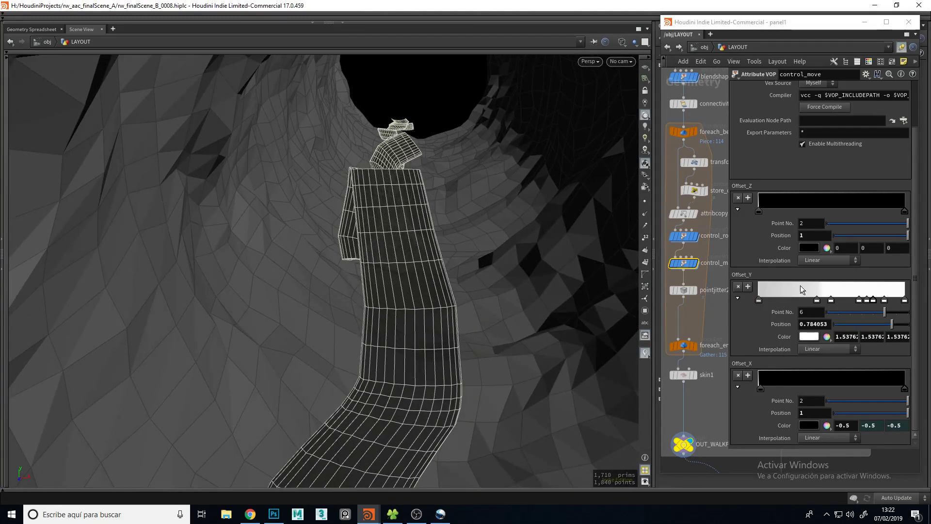
Add three points to the Offset_X ramp, the middle one at position 0.647841, and view the path from the side.
{"action": "left_click", "coordinate": [840, 380]}
{"action": "left_click", "coordinate": [853, 380]}
{"action": "left_click", "coordinate": [865, 380]}
{"action": "left_click", "coordinate": [853, 386]}
{"action": "left_click_drag", "start_coordinate": [438, 331], "coordinate": [400, 314], "text": "alt"}
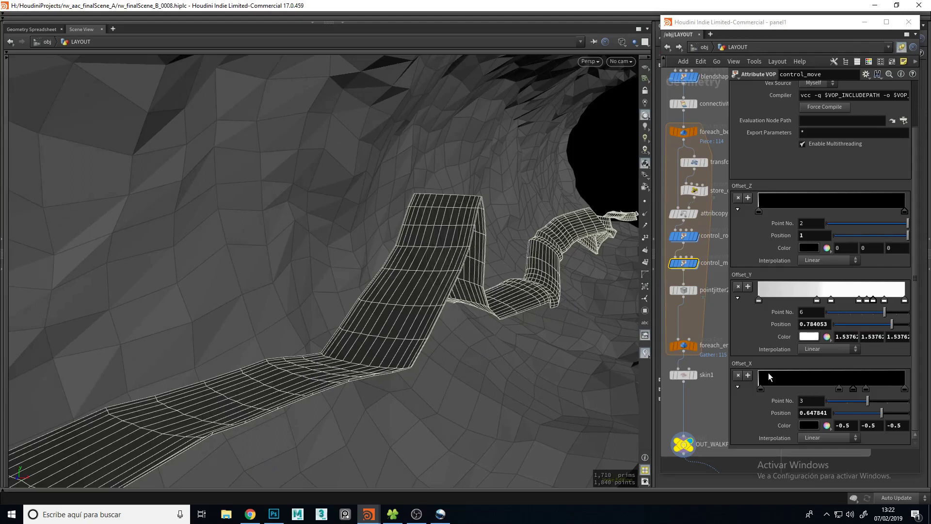
Try a value of -0.7 on the middle Offset_X point at position 0.767442, repositioning the added points and inspecting the sideways bend.
{"action": "mouse_move", "coordinate": [788, 425]}
{"action": "middle_mouse_down"}
{"action": "mouse_move", "coordinate": [772, 425]}
{"action": "mouse_move", "coordinate": [805, 422]}
{"action": "mouse_move", "coordinate": [774, 422]}
{"action": "mouse_move", "coordinate": [790, 427]}
{"action": "middle_mouse_up"}
{"action": "mouse_move", "coordinate": [866, 388]}
{"action": "left_mouse_down"}
{"action": "mouse_move", "coordinate": [888, 386]}
{"action": "mouse_move", "coordinate": [843, 389]}
{"action": "mouse_move", "coordinate": [871, 387]}
{"action": "mouse_move", "coordinate": [857, 388]}
{"action": "left_mouse_up"}
{"action": "left_click", "coordinate": [869, 389]}
{"action": "middle_click_drag", "start_coordinate": [776, 422], "coordinate": [784, 423]}
{"action": "mouse_move", "coordinate": [383, 315]}
{"action": "left_mouse_down"}
{"action": "mouse_move", "coordinate": [411, 326]}
{"action": "mouse_move", "coordinate": [378, 320]}
{"action": "left_mouse_up"}
{"action": "middle_click_drag", "start_coordinate": [436, 314], "coordinate": [409, 312]}
{"action": "right_click_drag", "start_coordinate": [410, 312], "coordinate": [411, 337]}
{"action": "left_click_drag", "start_coordinate": [411, 338], "coordinate": [414, 330]}
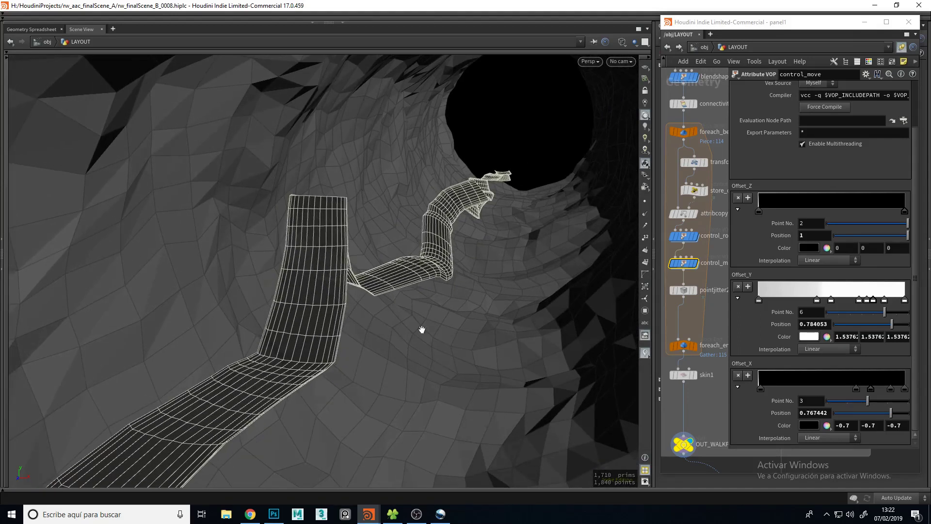
Delete the three added Offset_X points and the raised Offset_Y peak point, and inspect the smoothed walkpath.
{"action": "left_click_drag", "start_coordinate": [872, 388], "coordinate": [848, 391]}
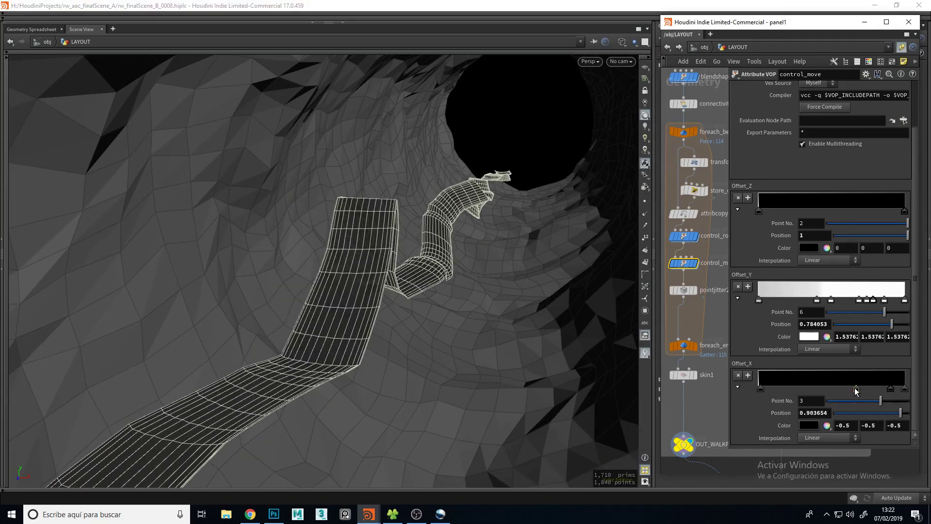
{"action": "left_click", "coordinate": [855, 389], "text": "ctrl"}
{"action": "left_click", "coordinate": [890, 389], "text": "ctrl"}
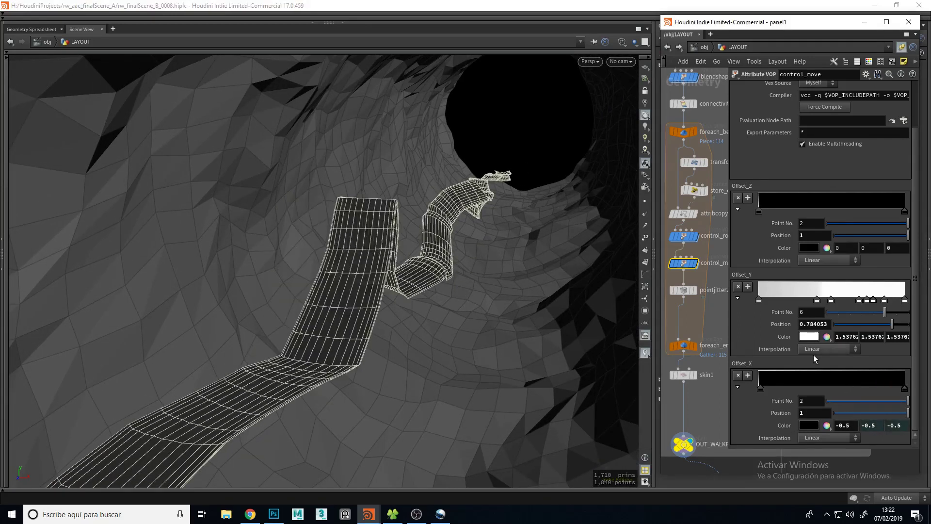
{"action": "left_click", "coordinate": [873, 300], "text": "ctrl"}
{"action": "mouse_move", "coordinate": [405, 277]}
{"action": "left_mouse_down"}
{"action": "mouse_move", "coordinate": [427, 262]}
{"action": "mouse_move", "coordinate": [420, 258]}
{"action": "left_mouse_up"}
{"action": "left_click_drag", "start_coordinate": [557, 270], "coordinate": [448, 266]}
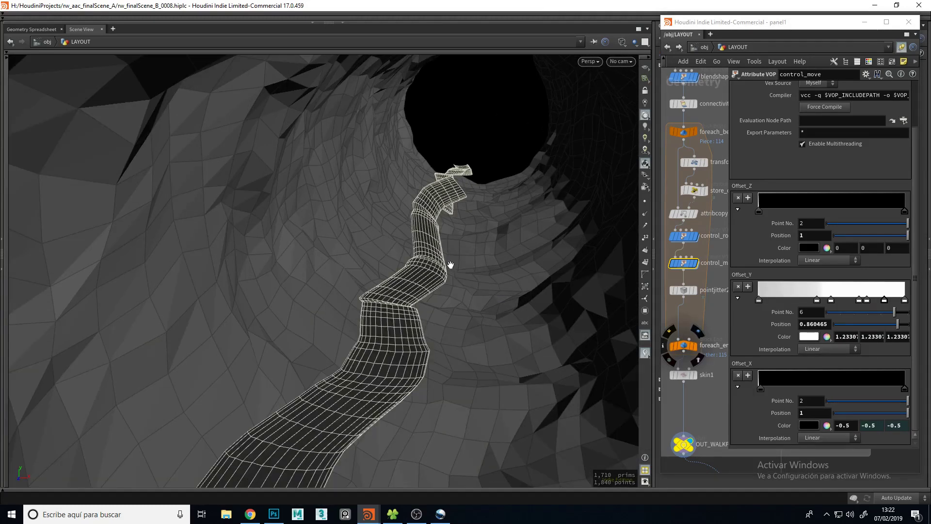
Return to the full cave scene view and examine the walkpath with the new layout offsets applied.
{"action": "left_click", "coordinate": [342, 25]}
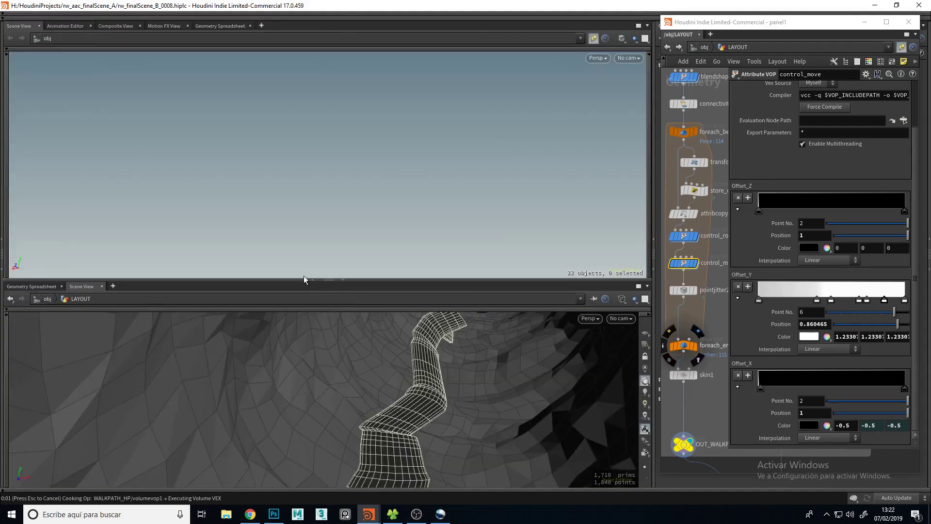
{"action": "left_click", "coordinate": [344, 280]}
{"action": "left_click_drag", "start_coordinate": [344, 297], "coordinate": [310, 365]}
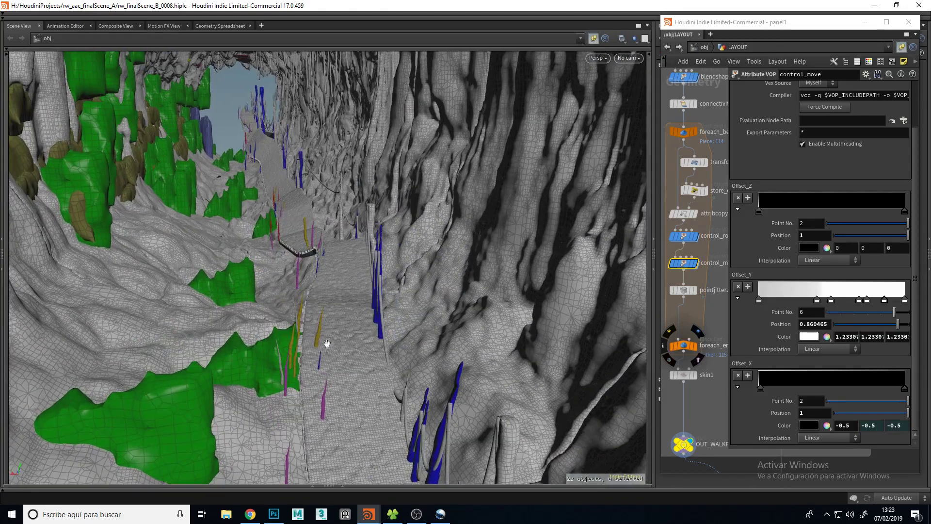
Move the floating layout network window off the CONTROL_MASTER parameters and expand the walkpath's Slabs controls in place of Path.
{"action": "left_click_drag", "start_coordinate": [346, 303], "coordinate": [322, 319]}
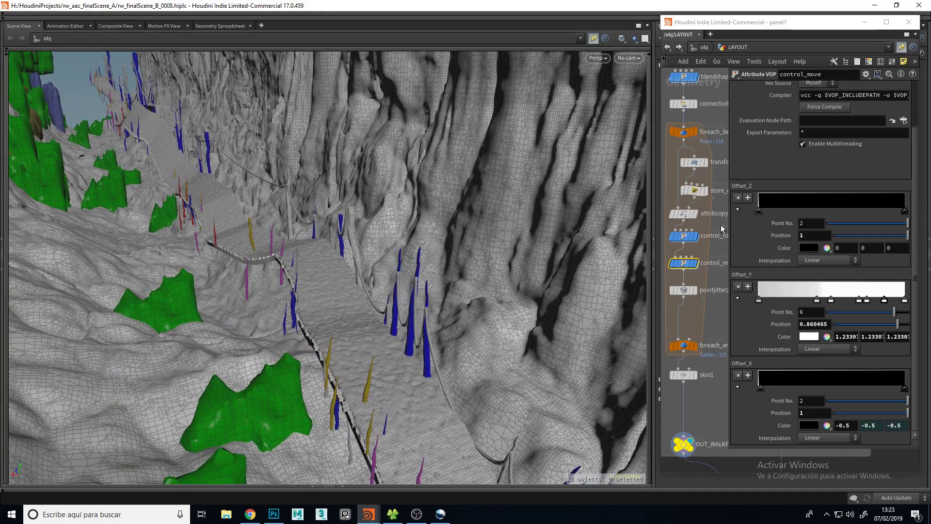
{"action": "left_click_drag", "start_coordinate": [746, 25], "coordinate": [930, 63]}
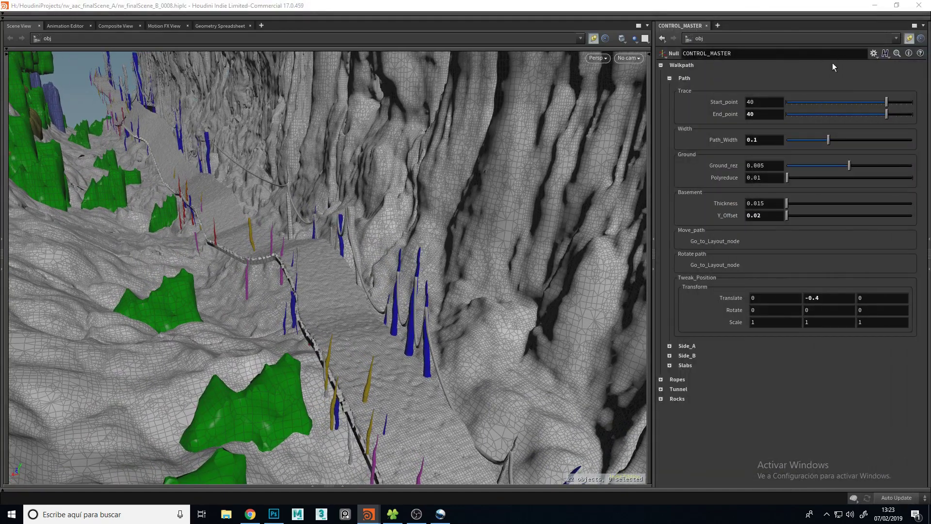
{"action": "left_click", "coordinate": [669, 77]}
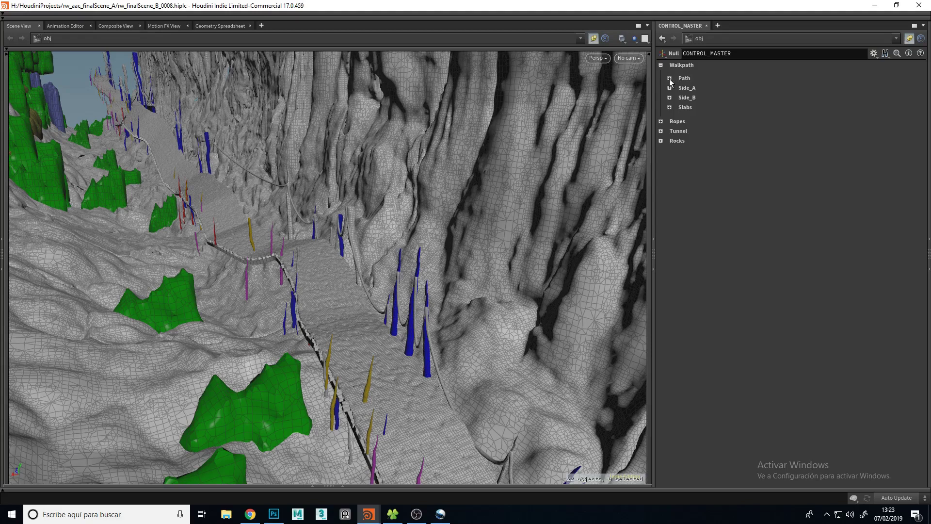
{"action": "left_click", "coordinate": [670, 107]}
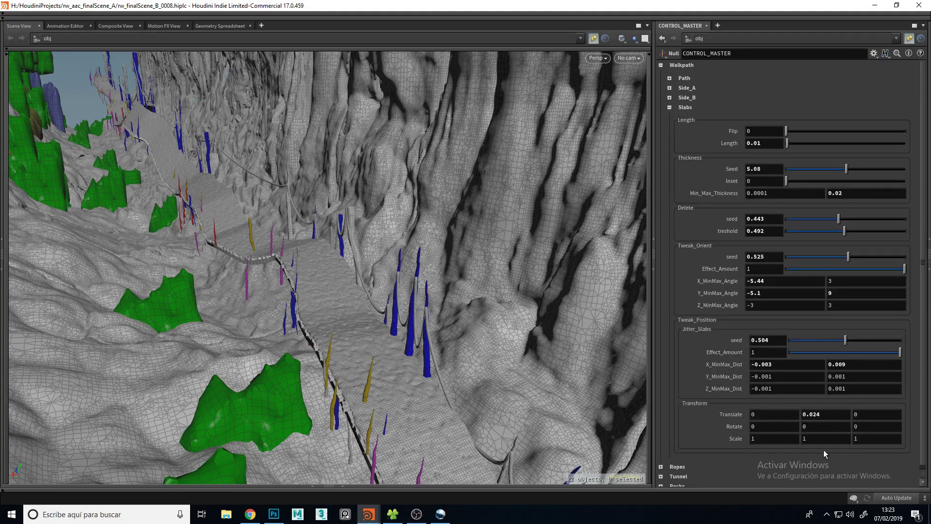
Raise the walkpath slabs to a Y translate of 0.032, checking up close how they sit above the ground.
{"action": "middle_click_drag", "start_coordinate": [824, 422], "coordinate": [867, 462]}
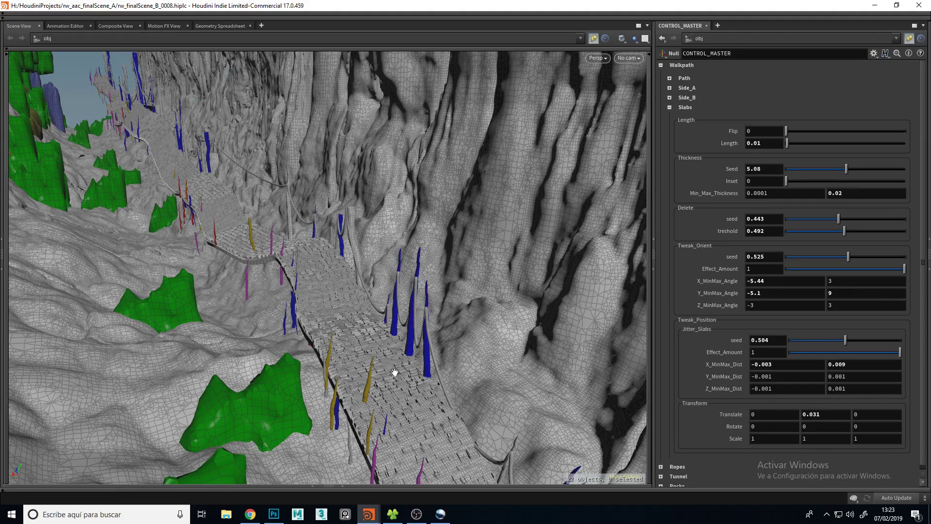
{"action": "middle_click_drag", "start_coordinate": [394, 372], "coordinate": [370, 335]}
{"action": "right_click_drag", "start_coordinate": [370, 335], "coordinate": [443, 278]}
{"action": "left_click_drag", "start_coordinate": [443, 278], "coordinate": [428, 315]}
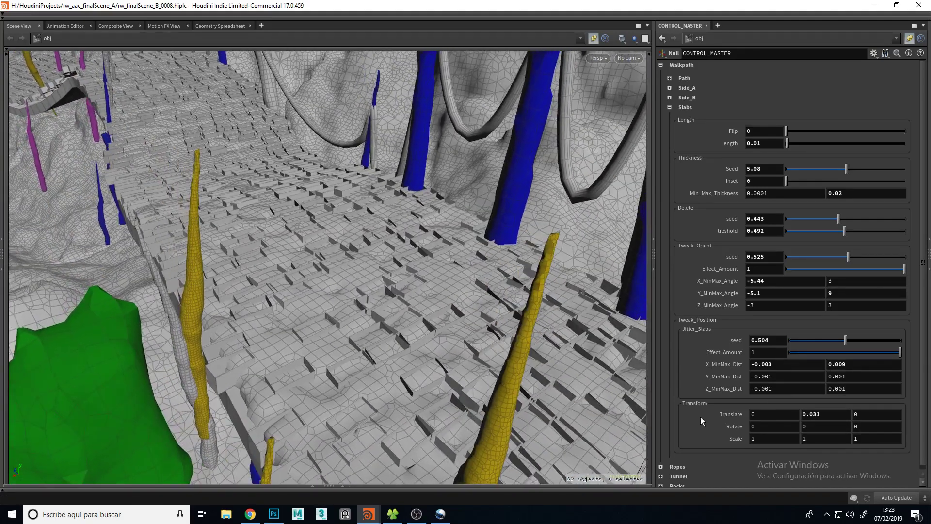
{"action": "middle_click_drag", "start_coordinate": [806, 411], "coordinate": [827, 451]}
Set the slabs' Flip to 1, view the result along the path, and collapse the Walkpath controls.
{"action": "left_click_drag", "start_coordinate": [833, 134], "coordinate": [904, 134]}
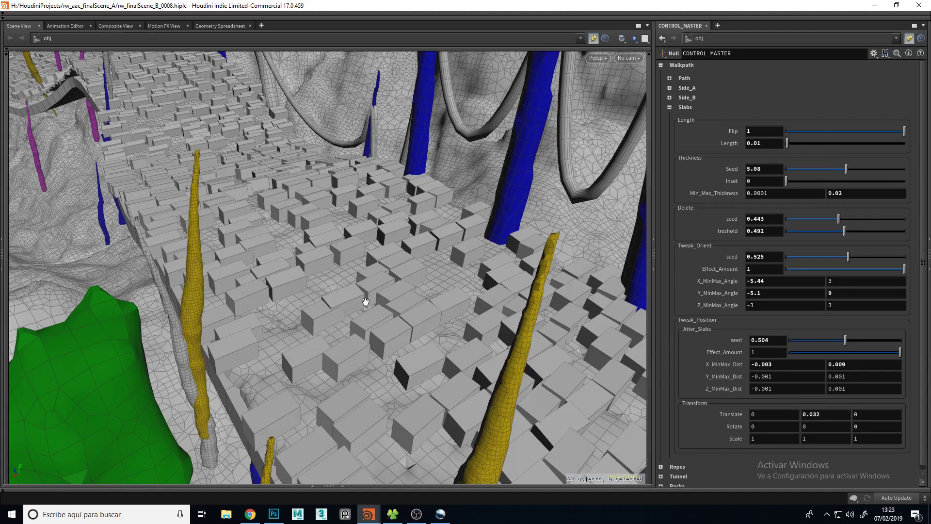
{"action": "left_click_drag", "start_coordinate": [370, 297], "coordinate": [343, 298]}
{"action": "right_click_drag", "start_coordinate": [343, 297], "coordinate": [310, 330]}
{"action": "middle_click_drag", "start_coordinate": [311, 330], "coordinate": [339, 314]}
{"action": "left_click_drag", "start_coordinate": [339, 315], "coordinate": [342, 281]}
{"action": "left_click", "coordinate": [669, 107]}
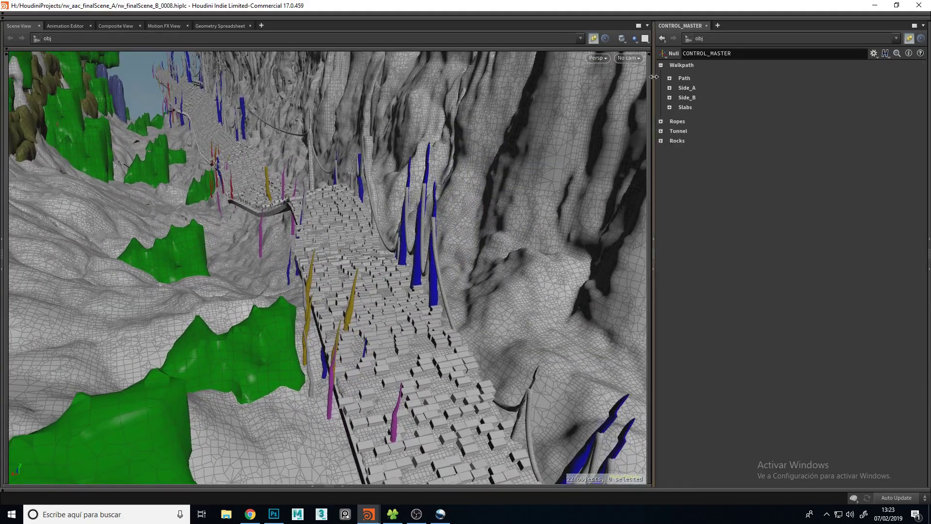
{"action": "left_click", "coordinate": [660, 65]}
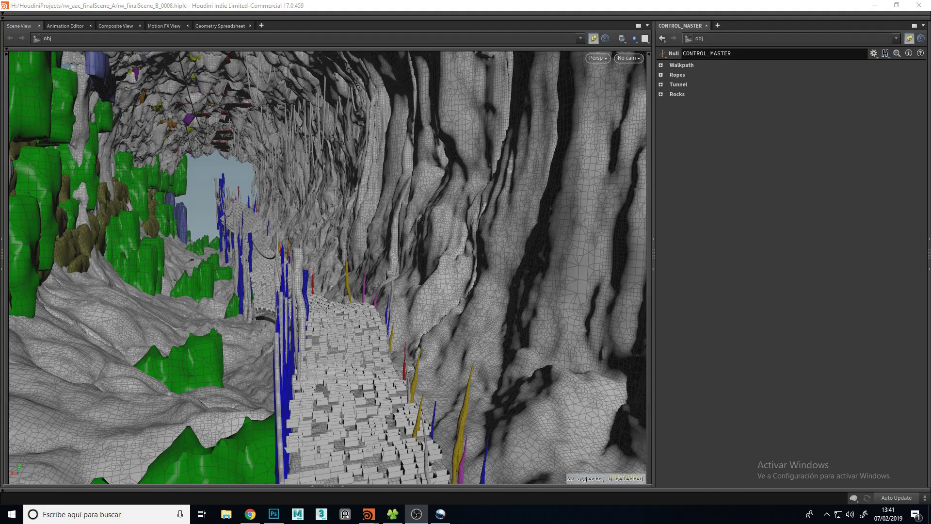
Switch to the enlarged A_TUNNEL_HP scene view and examine the high-poly tunnel from outside and inside.
{"action": "left_click", "coordinate": [342, 485]}
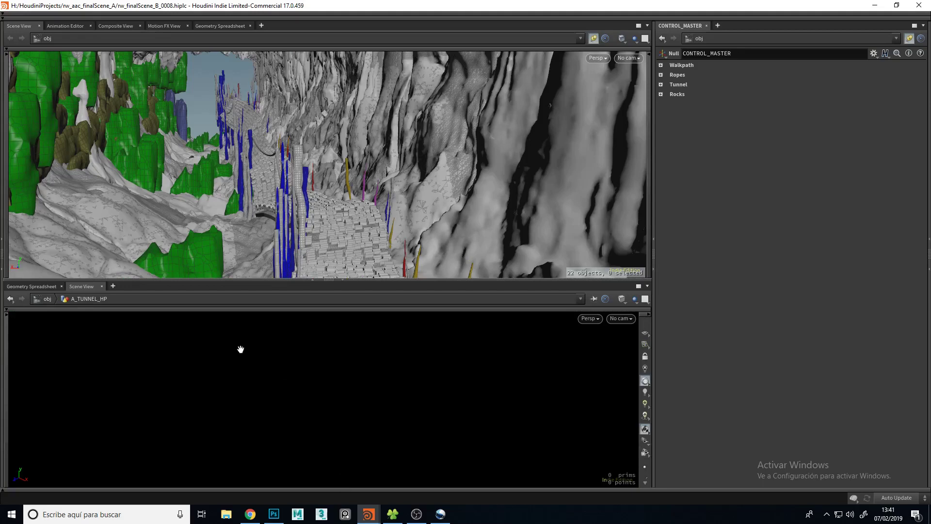
{"action": "left_click", "coordinate": [313, 280]}
{"action": "left_click_drag", "start_coordinate": [232, 308], "coordinate": [259, 305]}
{"action": "right_click_drag", "start_coordinate": [224, 326], "coordinate": [391, 205]}
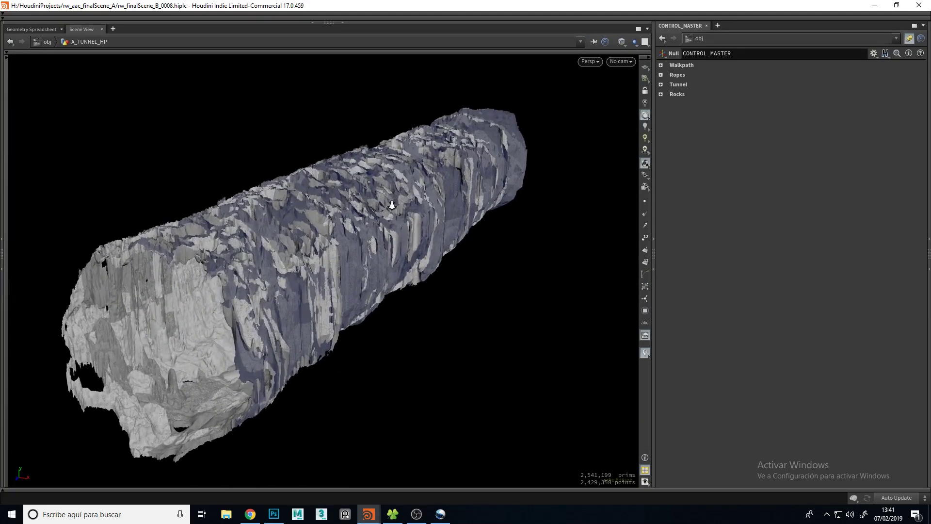
{"action": "middle_click_drag", "start_coordinate": [269, 315], "coordinate": [303, 327]}
{"action": "right_click_drag", "start_coordinate": [231, 326], "coordinate": [359, 268]}
{"action": "left_click_drag", "start_coordinate": [258, 345], "coordinate": [308, 339]}
{"action": "right_click_drag", "start_coordinate": [230, 335], "coordinate": [310, 296]}
{"action": "left_click_drag", "start_coordinate": [296, 340], "coordinate": [212, 355]}
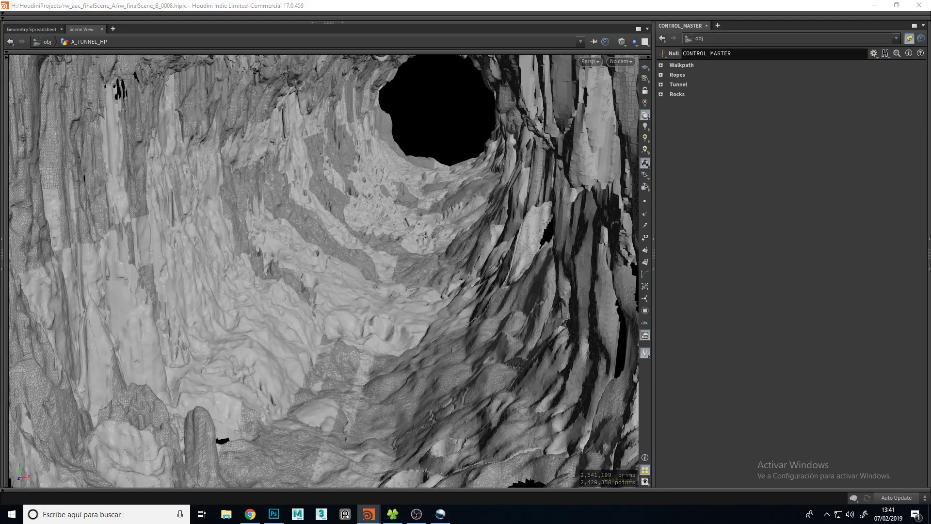
Bring back the network window and display the layout tunnel node heading the A_TUNNEL_HP network, viewing the whole base mesh.
{"action": "left_click_drag", "start_coordinate": [930, 52], "coordinate": [856, 16]}
{"action": "scroll", "coordinate": [749, 164], "scroll_direction": "up", "scroll_amount": 3}
{"action": "middle_click_drag", "start_coordinate": [750, 164], "coordinate": [807, 122]}
{"action": "left_click", "coordinate": [771, 138]}
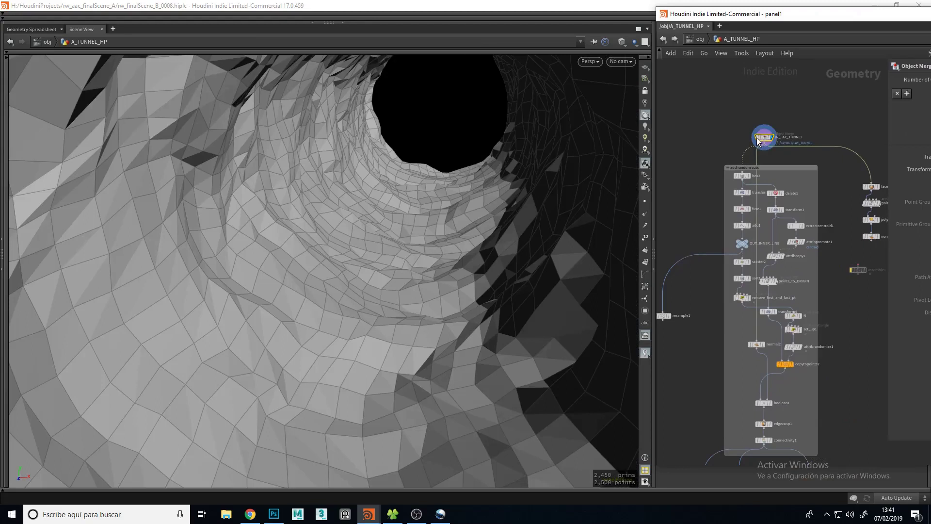
{"action": "left_click_drag", "start_coordinate": [444, 239], "coordinate": [378, 272]}
{"action": "right_click_drag", "start_coordinate": [378, 271], "coordinate": [364, 312]}
{"action": "left_click_drag", "start_coordinate": [380, 277], "coordinate": [359, 304]}
{"action": "middle_click_drag", "start_coordinate": [437, 278], "coordinate": [418, 297]}
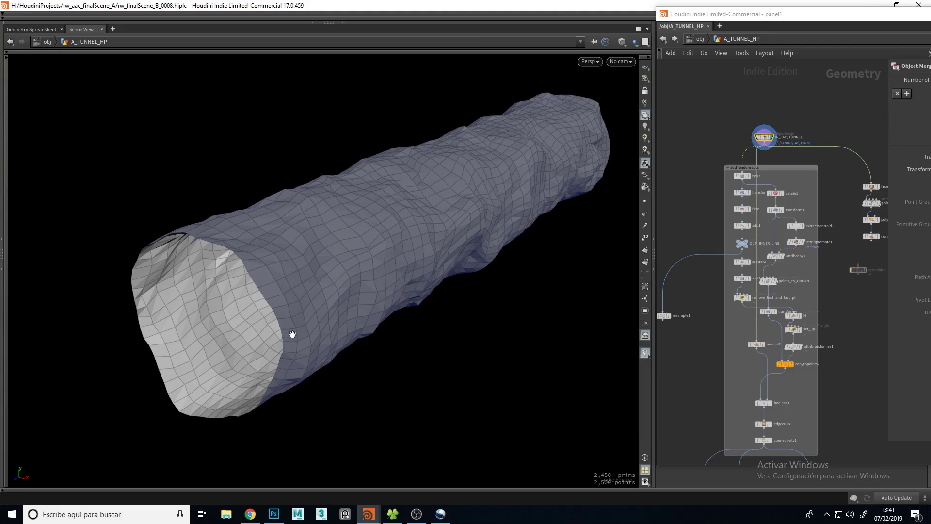
Display the color1 node after the random-cuts network box and examine how the tunnel is divided into segments.
{"action": "middle_click_drag", "start_coordinate": [704, 398], "coordinate": [735, 253]}
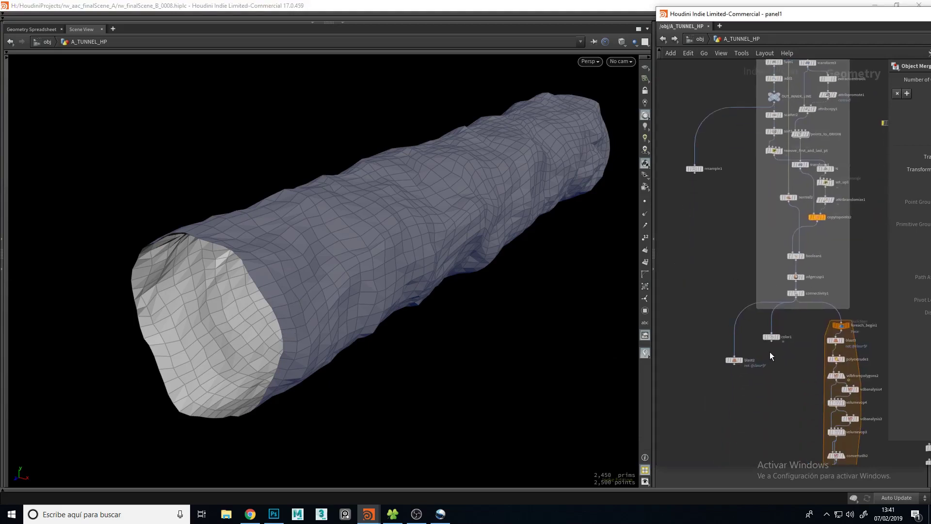
{"action": "left_click", "coordinate": [778, 336]}
{"action": "left_click_drag", "start_coordinate": [515, 259], "coordinate": [495, 229]}
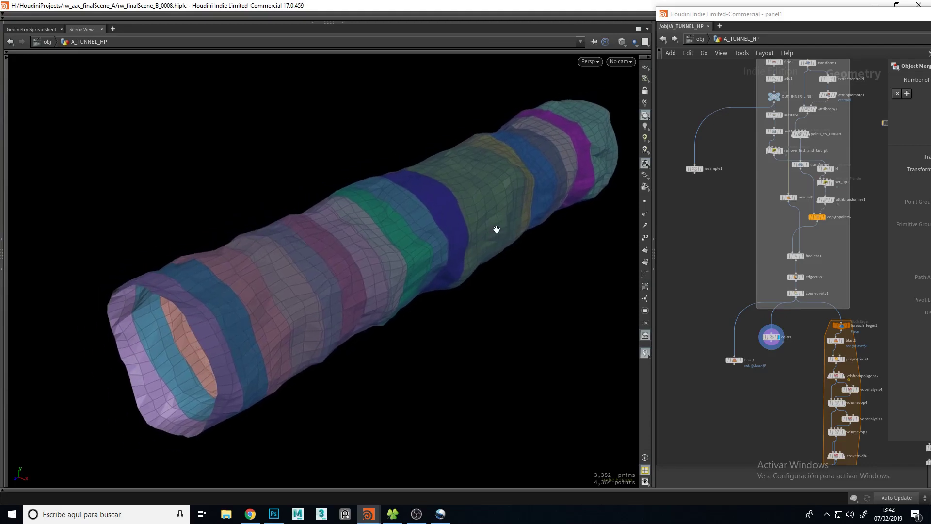
{"action": "middle_click_drag", "start_coordinate": [495, 229], "coordinate": [432, 230]}
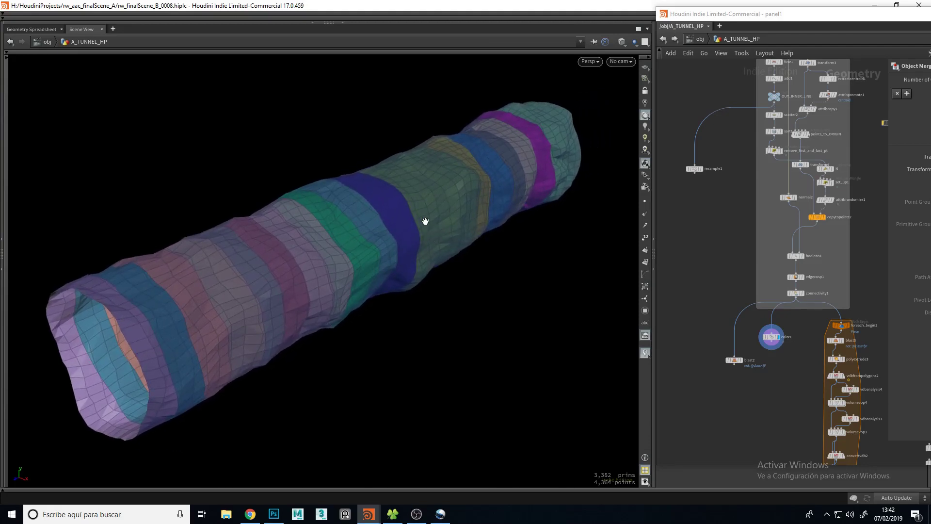
{"action": "mouse_move", "coordinate": [370, 241]}
{"action": "left_mouse_down"}
{"action": "mouse_move", "coordinate": [401, 228]}
{"action": "mouse_move", "coordinate": [373, 227]}
{"action": "mouse_move", "coordinate": [381, 219]}
{"action": "mouse_move", "coordinate": [382, 230]}
{"action": "left_mouse_up"}
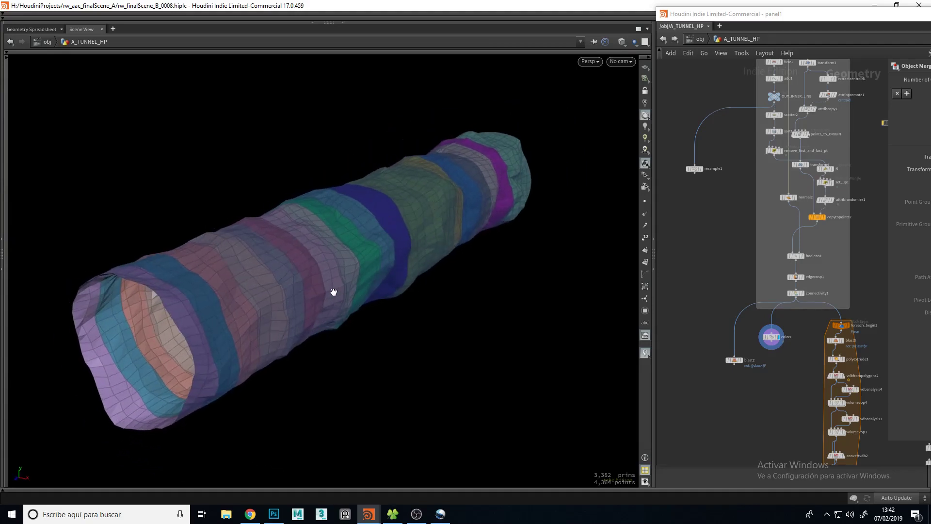
Display the filecache3 node below the for-each loop and inspect the mesh detail of the single tunnel segment up close.
{"action": "middle_click_drag", "start_coordinate": [779, 408], "coordinate": [713, 208]}
{"action": "middle_click_drag", "start_coordinate": [732, 364], "coordinate": [709, 317]}
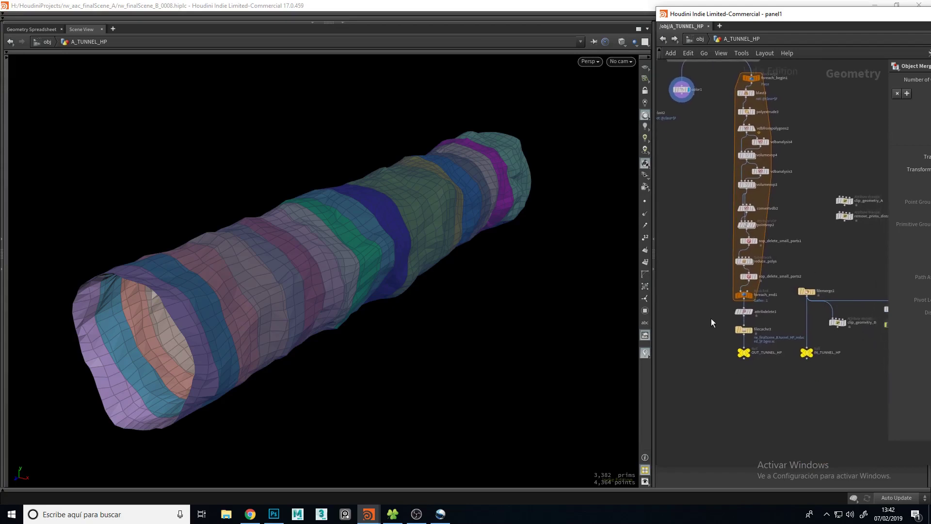
{"action": "scroll", "coordinate": [729, 336], "scroll_direction": "up", "scroll_amount": 3}
{"action": "left_click_drag", "start_coordinate": [230, 342], "coordinate": [254, 329]}
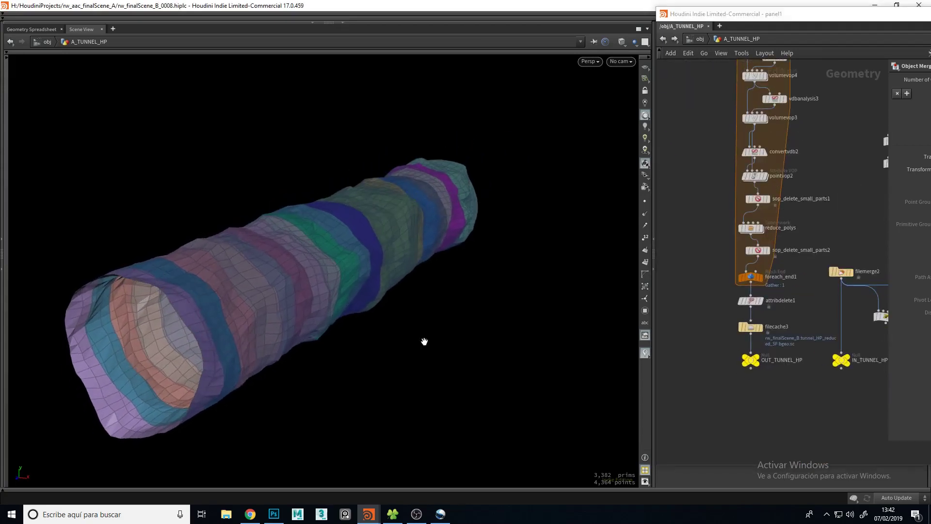
{"action": "left_click", "coordinate": [760, 327]}
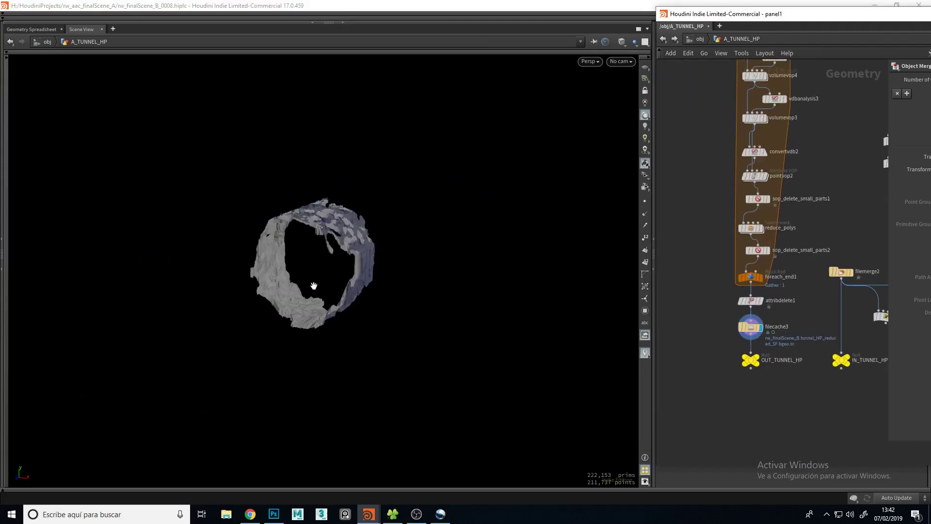
{"action": "scroll", "coordinate": [322, 246], "scroll_direction": "up", "scroll_amount": 10}
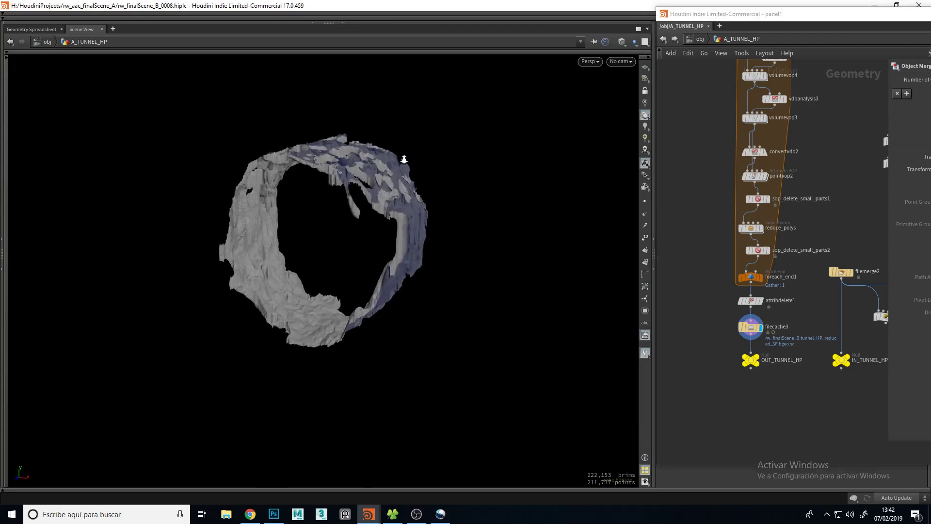
{"action": "left_click_drag", "start_coordinate": [346, 302], "coordinate": [333, 412]}
{"action": "scroll", "coordinate": [307, 272], "scroll_direction": "up", "scroll_amount": 10}
{"action": "scroll", "coordinate": [307, 250], "scroll_direction": "up", "scroll_amount": 10}
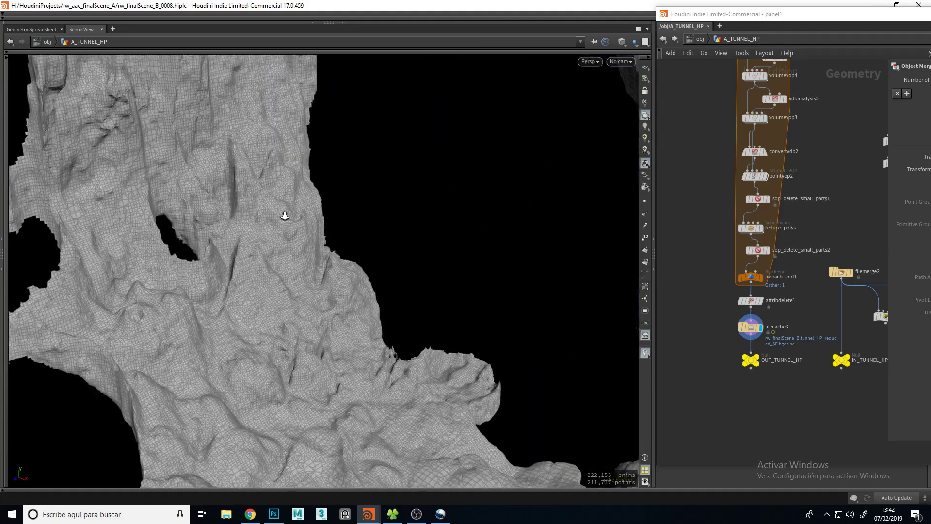
{"action": "left_click_drag", "start_coordinate": [278, 262], "coordinate": [364, 332]}
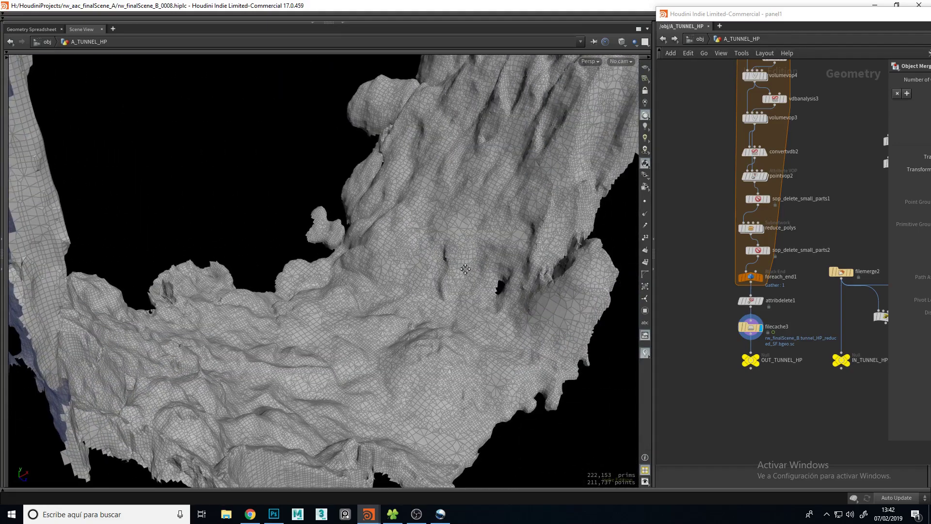
{"action": "left_click_drag", "start_coordinate": [466, 269], "coordinate": [349, 375]}
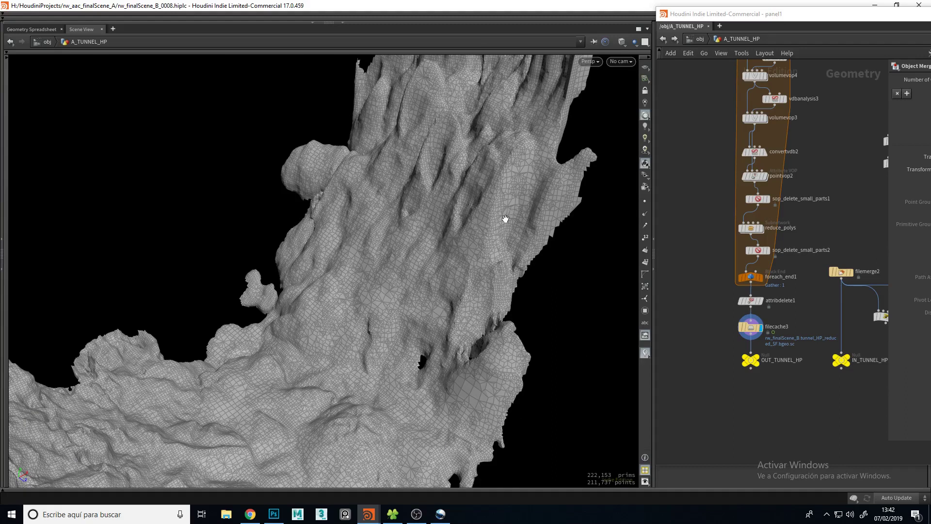
{"action": "left_click_drag", "start_coordinate": [504, 179], "coordinate": [518, 269]}
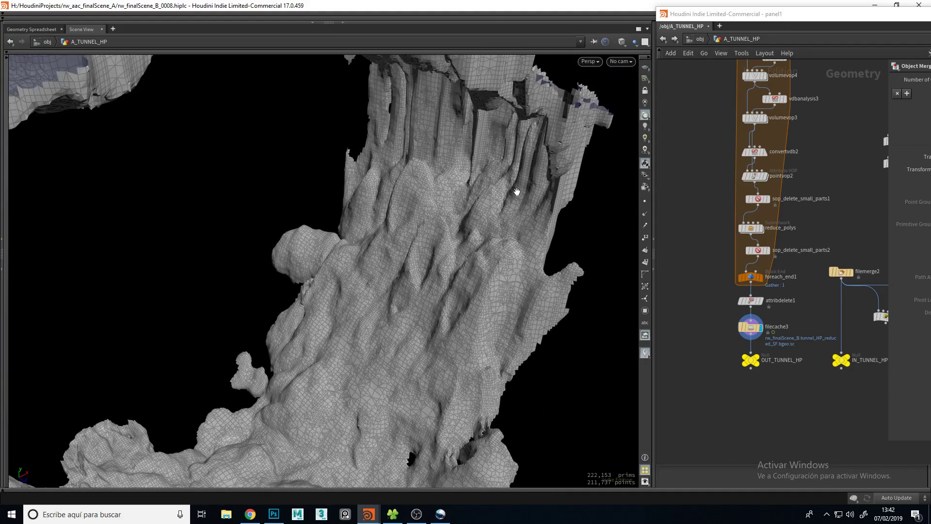
Display the filemerge2 node and inspect the seams between the merged tunnel segments.
{"action": "middle_click_drag", "start_coordinate": [794, 398], "coordinate": [669, 401]}
{"action": "key", "text": "r"}
{"action": "left_click_drag", "start_coordinate": [699, 287], "coordinate": [735, 269]}
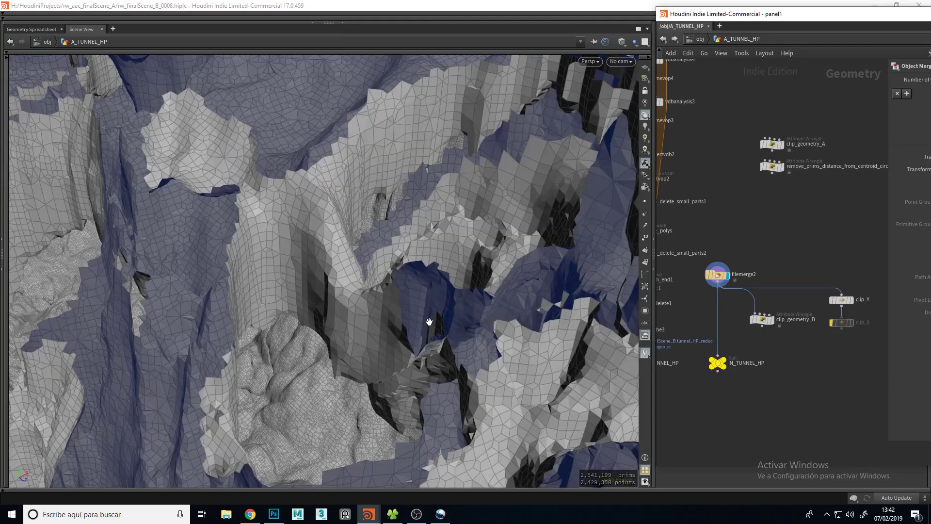
{"action": "left_click_drag", "start_coordinate": [430, 321], "coordinate": [211, 71]}
{"action": "left_click_drag", "start_coordinate": [339, 235], "coordinate": [344, 256]}
{"action": "left_click_drag", "start_coordinate": [390, 362], "coordinate": [411, 288]}
{"action": "middle_click_drag", "start_coordinate": [410, 289], "coordinate": [374, 391]}
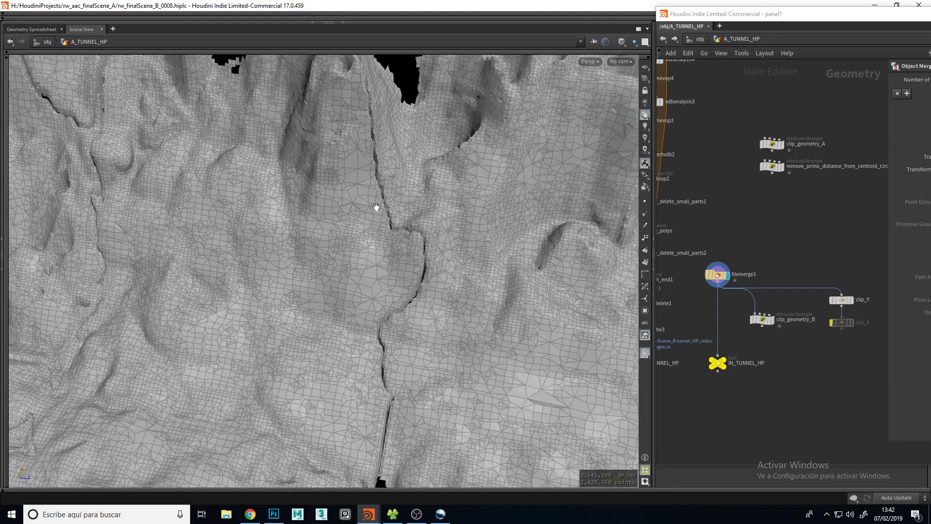
{"action": "middle_click_drag", "start_coordinate": [389, 428], "coordinate": [26, 235]}
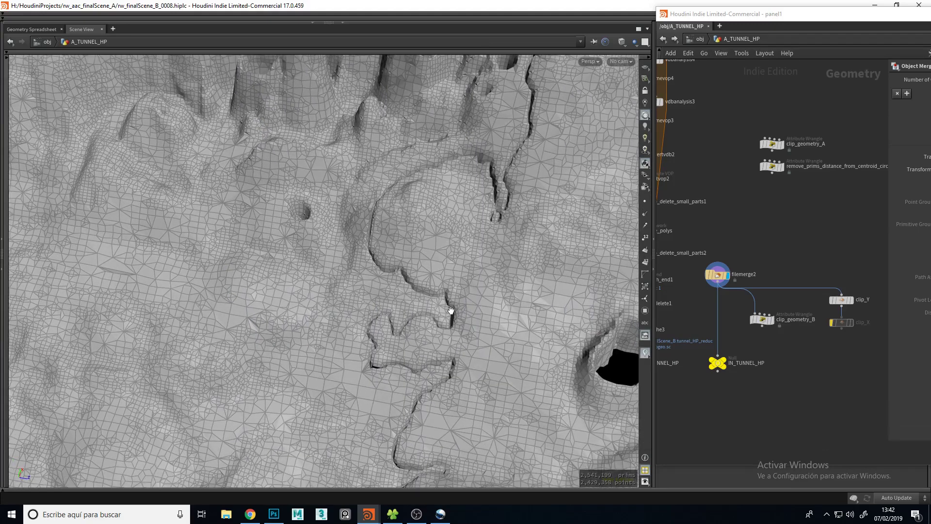
Examine the merged tunnel's outer shell and interior surface from several angles.
{"action": "right_click_drag", "start_coordinate": [456, 341], "coordinate": [511, 322]}
{"action": "left_click_drag", "start_coordinate": [511, 322], "coordinate": [447, 267]}
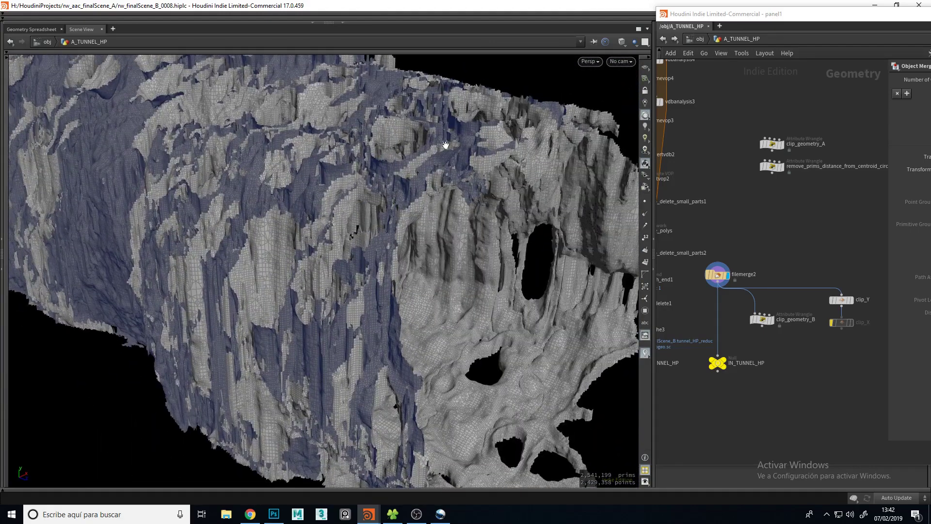
{"action": "left_click_drag", "start_coordinate": [432, 152], "coordinate": [417, 211]}
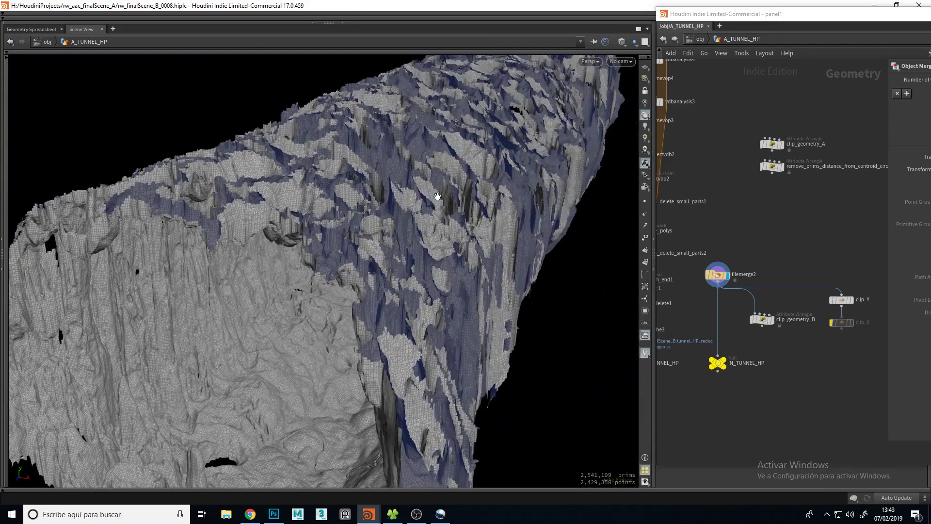
{"action": "left_click_drag", "start_coordinate": [368, 190], "coordinate": [435, 301]}
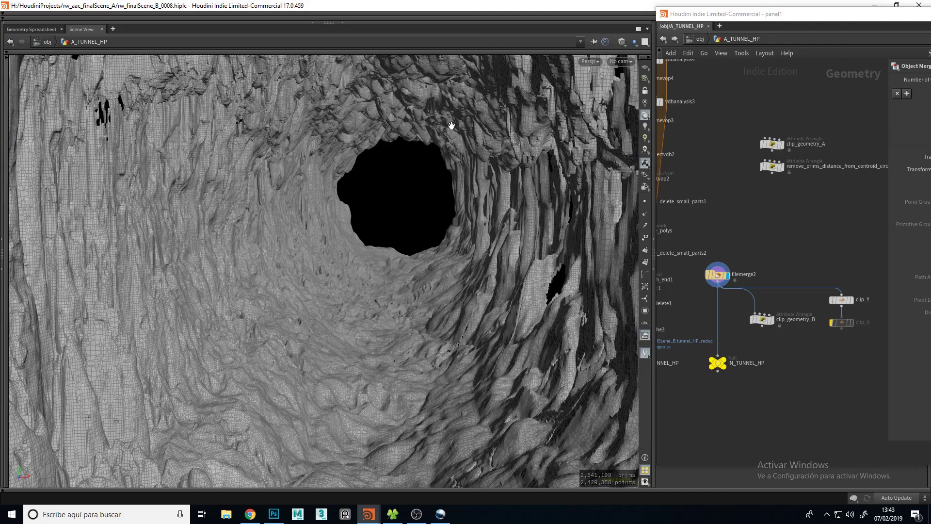
{"action": "middle_click_drag", "start_coordinate": [524, 94], "coordinate": [385, 200]}
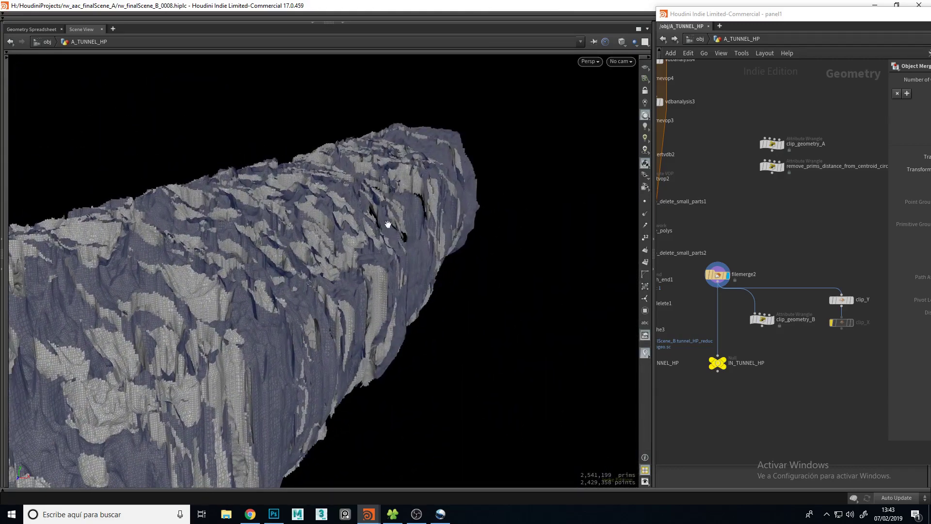
{"action": "middle_click_drag", "start_coordinate": [368, 237], "coordinate": [419, 214]}
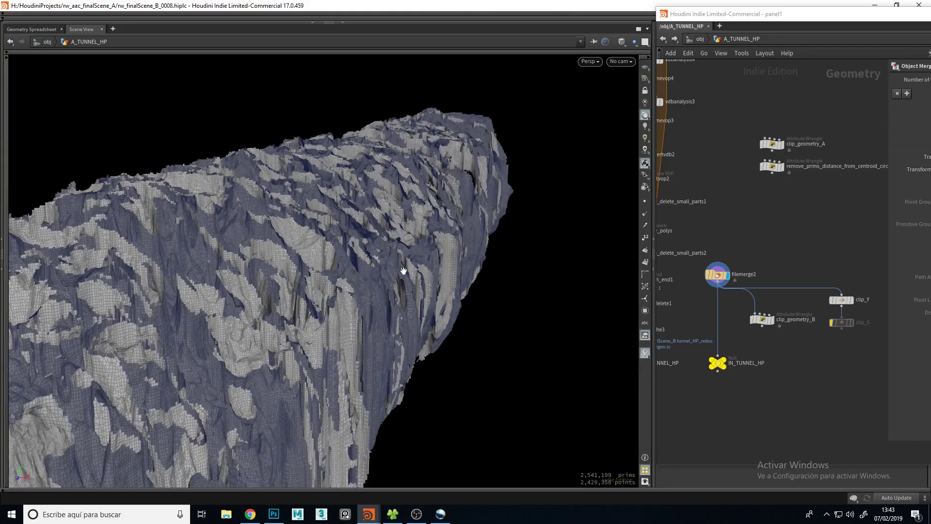
{"action": "right_click_drag", "start_coordinate": [398, 246], "coordinate": [461, 201]}
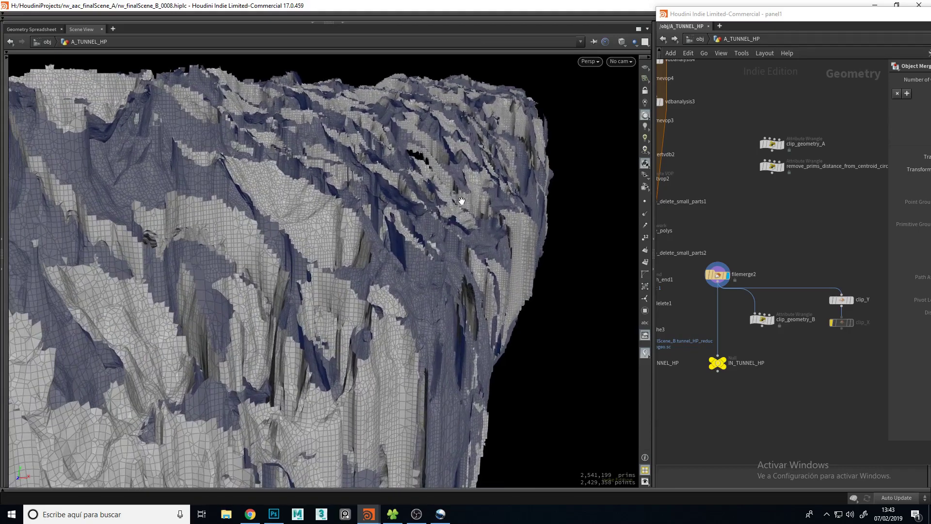
Inspect the merged tunnel's inner walls up close and move the floating network window aside to uncover the CONTROL_MASTER parameters.
{"action": "middle_click_drag", "start_coordinate": [393, 245], "coordinate": [416, 298]}
{"action": "left_click_drag", "start_coordinate": [463, 274], "coordinate": [440, 301]}
{"action": "middle_click_drag", "start_coordinate": [442, 285], "coordinate": [436, 297]}
{"action": "left_click_drag", "start_coordinate": [435, 296], "coordinate": [424, 298]}
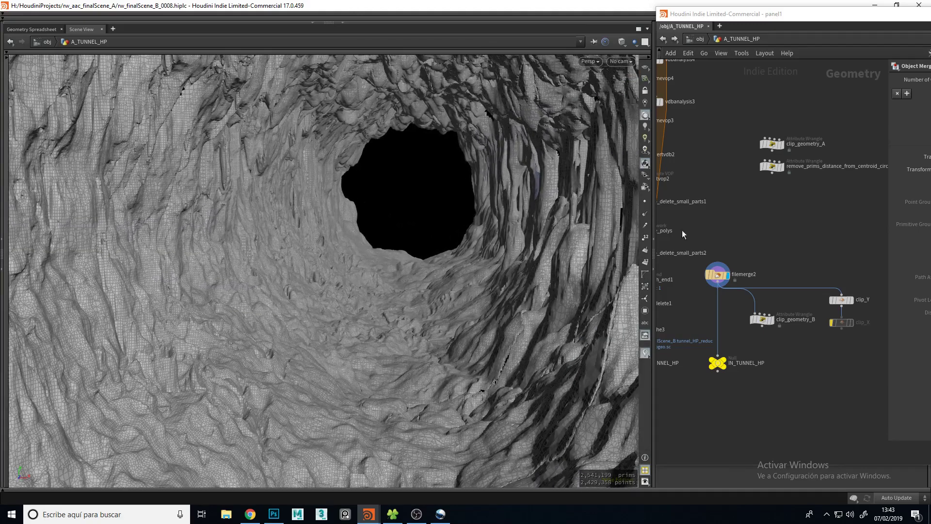
{"action": "left_click_drag", "start_coordinate": [475, 285], "coordinate": [511, 252]}
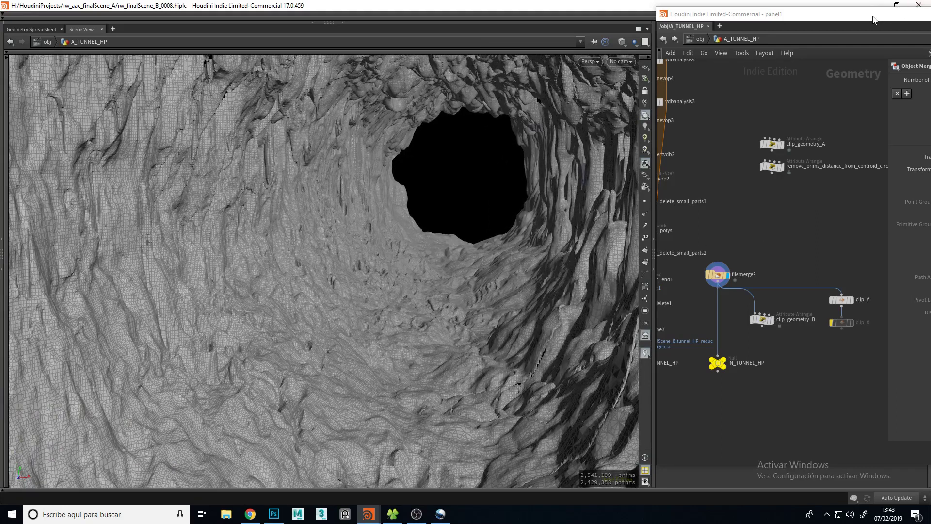
{"action": "left_click_drag", "start_coordinate": [856, 14], "coordinate": [930, 16]}
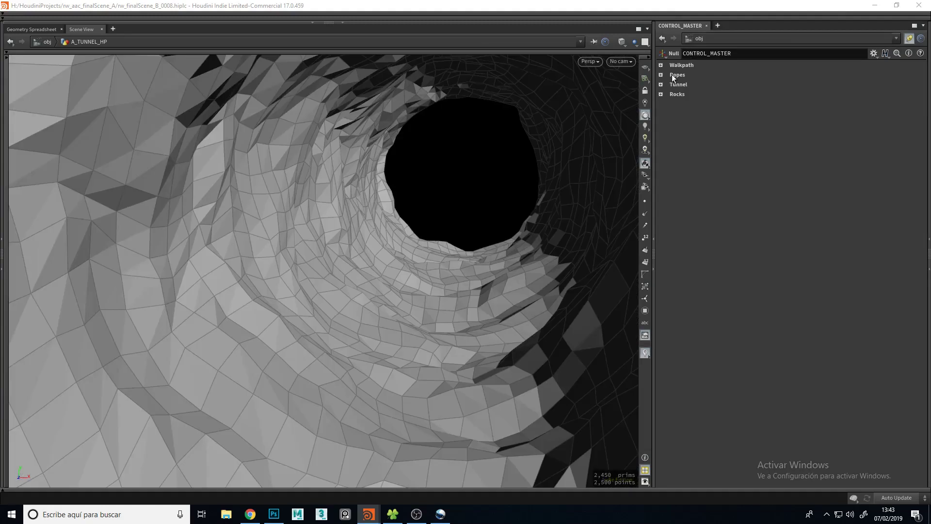
Expand the Tunnel controls of CONTROL_MASTER and view the whole low-poly tunnel from outside.
{"action": "left_click", "coordinate": [662, 85]}
{"action": "left_click_drag", "start_coordinate": [502, 219], "coordinate": [398, 291], "text": "alt"}
{"action": "right_click_drag", "start_coordinate": [398, 291], "coordinate": [438, 304], "text": "alt"}
{"action": "left_click_drag", "start_coordinate": [439, 304], "coordinate": [441, 284], "text": "alt"}
{"action": "right_click_drag", "start_coordinate": [440, 284], "coordinate": [438, 303], "text": "alt"}
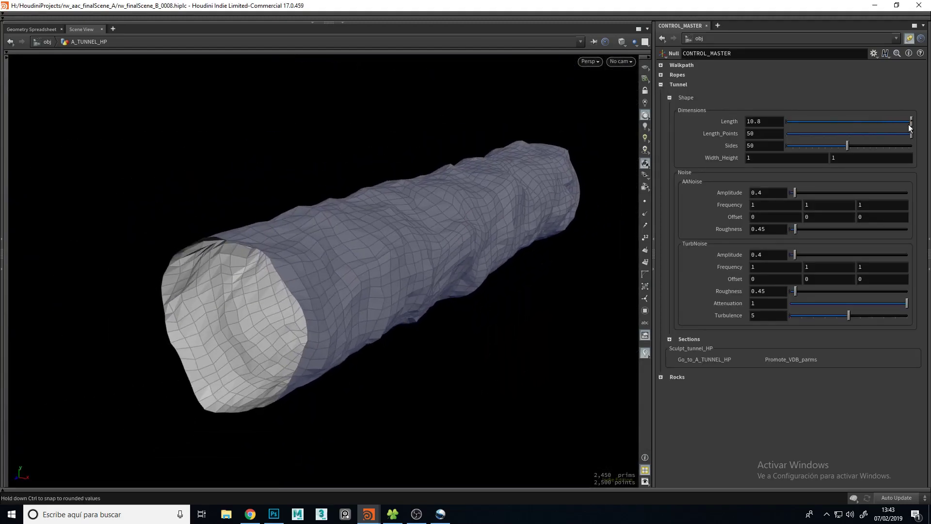
Try different Length, Length_Points and Sides values for the tunnel and undo the changes.
{"action": "mouse_move", "coordinate": [753, 121]}
{"action": "middle_mouse_down"}
{"action": "mouse_move", "coordinate": [771, 119]}
{"action": "mouse_move", "coordinate": [630, 118]}
{"action": "mouse_move", "coordinate": [760, 120]}
{"action": "middle_mouse_up"}
{"action": "left_click_drag", "start_coordinate": [884, 138], "coordinate": [862, 138]}
{"action": "key", "text": "ctrl+z"}
{"action": "mouse_move", "coordinate": [755, 134]}
{"action": "middle_mouse_down"}
{"action": "mouse_move", "coordinate": [852, 136]}
{"action": "mouse_move", "coordinate": [754, 140]}
{"action": "middle_mouse_up"}
{"action": "left_click_drag", "start_coordinate": [848, 145], "coordinate": [791, 152]}
{"action": "left_click_drag", "start_coordinate": [454, 260], "coordinate": [540, 252], "text": "alt"}
{"action": "key", "text": "ctrl+z"}
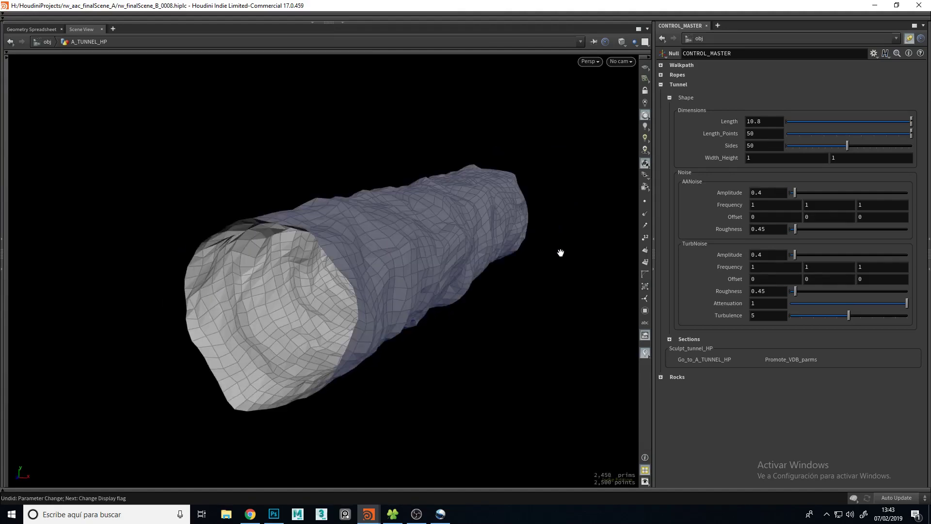
Try other AANoise and TurbNoise amplitude and frequency values on the tunnel, undoing each change.
{"action": "middle_click_drag", "start_coordinate": [779, 193], "coordinate": [838, 209]}
{"action": "key", "text": "ctrl+z"}
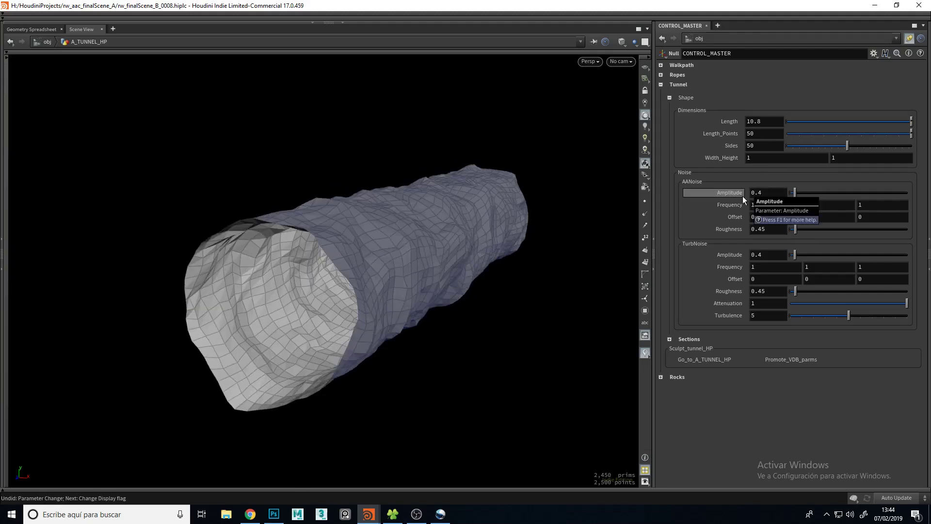
{"action": "middle_click_drag", "start_coordinate": [766, 257], "coordinate": [815, 258]}
{"action": "key", "text": "ctrl+z"}
{"action": "middle_click_drag", "start_coordinate": [760, 275], "coordinate": [802, 270]}
{"action": "key", "text": "ctrl+z"}
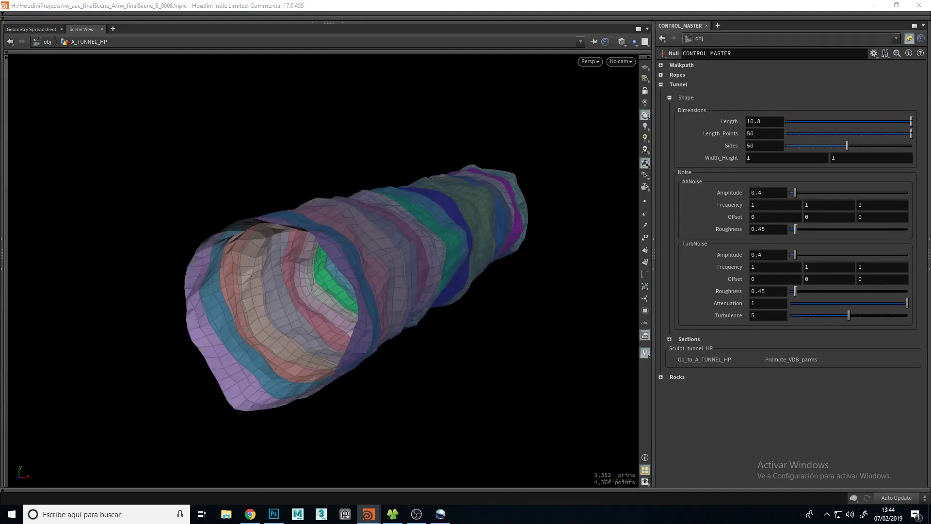
Collapse the Shape settings and set the tunnel's Sections Amount to 5, Even_spacing to 4 and Seed to 0.54.
{"action": "left_click", "coordinate": [670, 98]}
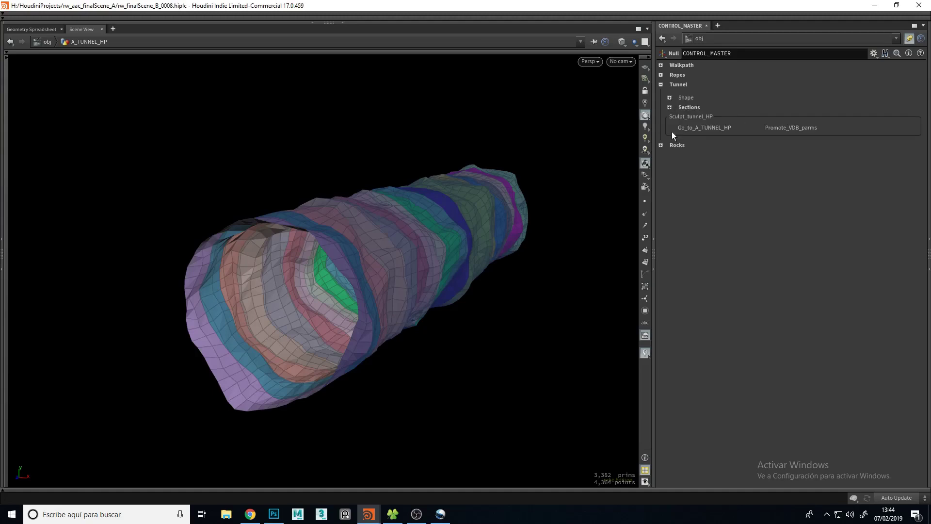
{"action": "left_click", "coordinate": [669, 107]}
{"action": "left_click_drag", "start_coordinate": [864, 121], "coordinate": [800, 121]}
{"action": "mouse_move", "coordinate": [430, 267]}
{"action": "left_mouse_down"}
{"action": "mouse_move", "coordinate": [482, 246]}
{"action": "mouse_move", "coordinate": [437, 277]}
{"action": "left_mouse_up"}
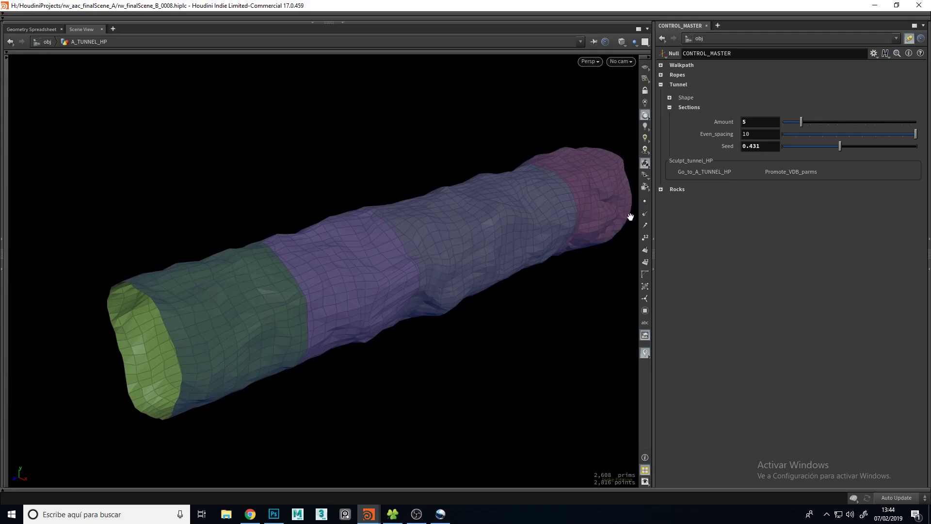
{"action": "left_click_drag", "start_coordinate": [911, 134], "coordinate": [855, 148]}
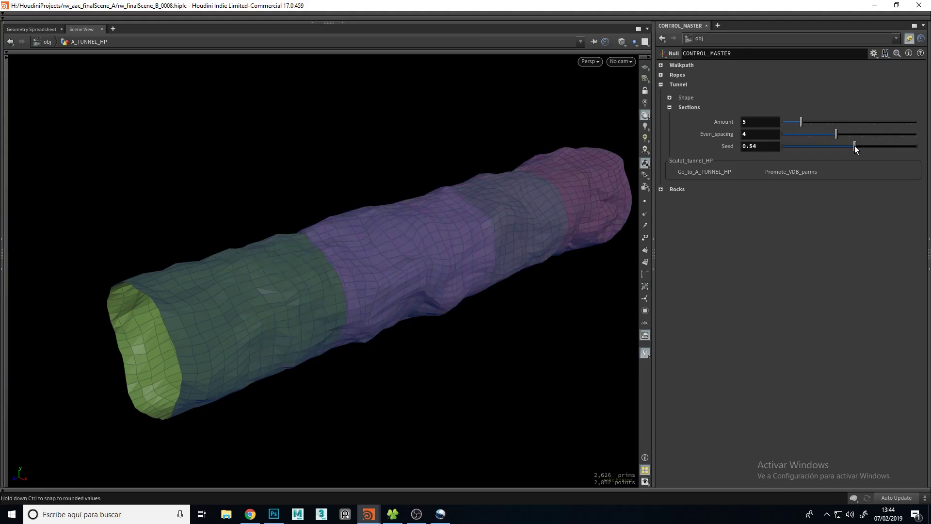
{"action": "left_click_drag", "start_coordinate": [417, 297], "coordinate": [474, 264]}
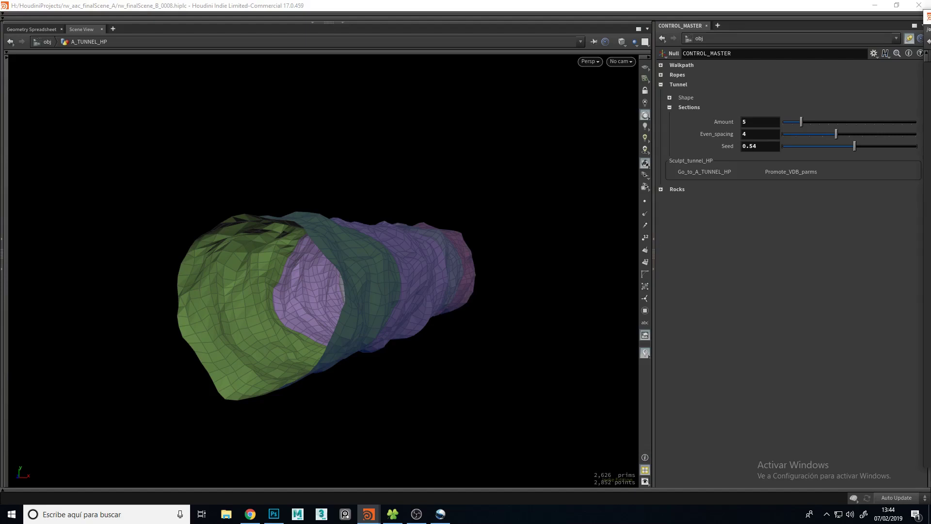
Inspect the high-poly mesh of a single tunnel segment, including its holes and ragged edges.
{"action": "left_click_drag", "start_coordinate": [426, 302], "coordinate": [407, 293]}
{"action": "right_click_drag", "start_coordinate": [388, 286], "coordinate": [475, 179]}
{"action": "left_click_drag", "start_coordinate": [334, 259], "coordinate": [357, 352]}
{"action": "right_click_drag", "start_coordinate": [358, 352], "coordinate": [369, 257]}
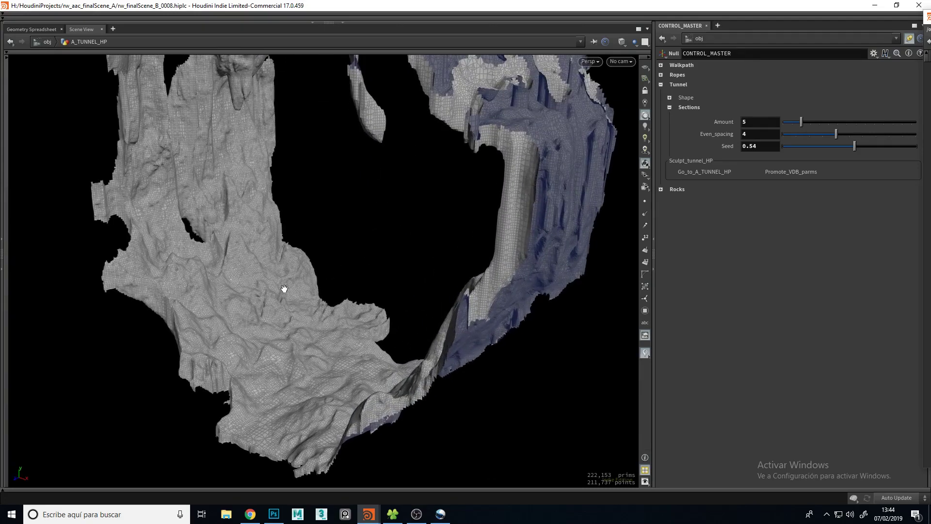
{"action": "middle_click_drag", "start_coordinate": [285, 283], "coordinate": [306, 334]}
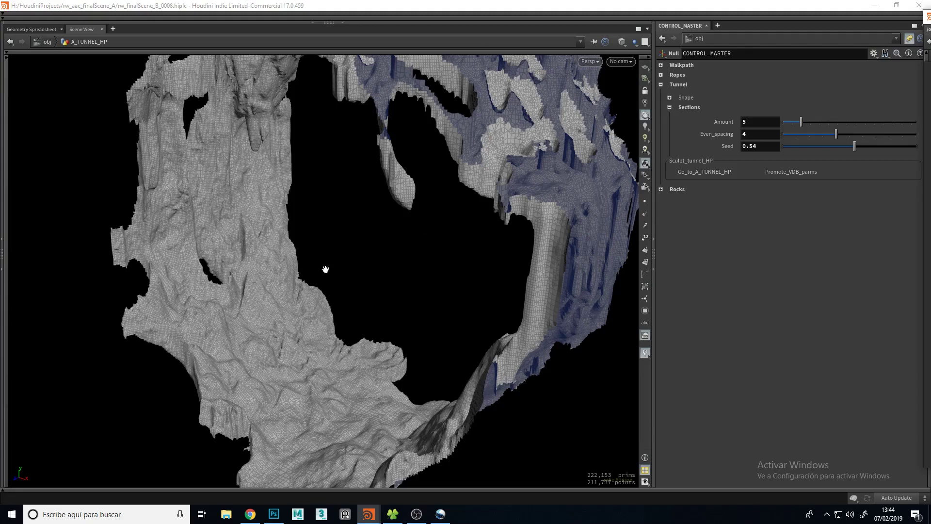
{"action": "scroll", "coordinate": [278, 230], "scroll_direction": "down", "scroll_amount": 1}
{"action": "middle_click_drag", "start_coordinate": [278, 230], "coordinate": [252, 291]}
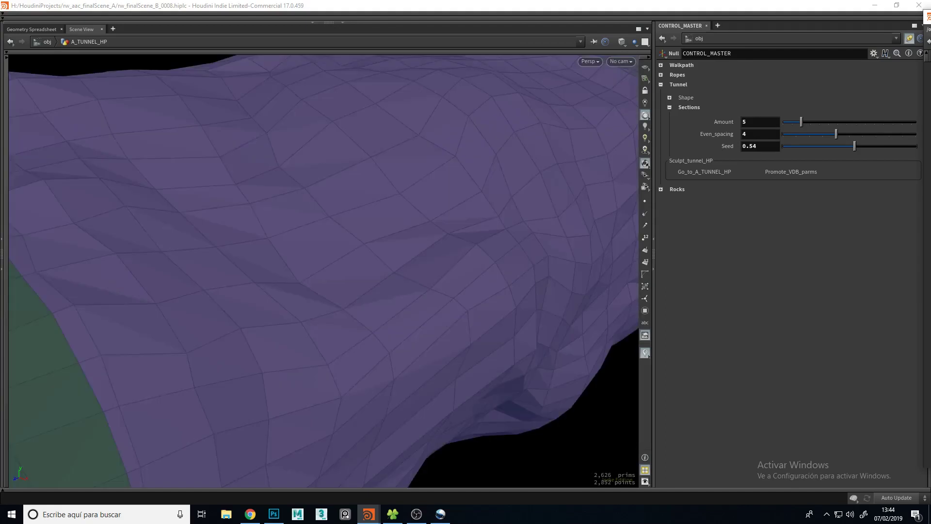
Frame the whole sectioned tunnel, expand its Shape settings and adjust Width_Height while viewing the result.
{"action": "key", "text": "space+g"}
{"action": "left_click_drag", "start_coordinate": [341, 275], "coordinate": [362, 264]}
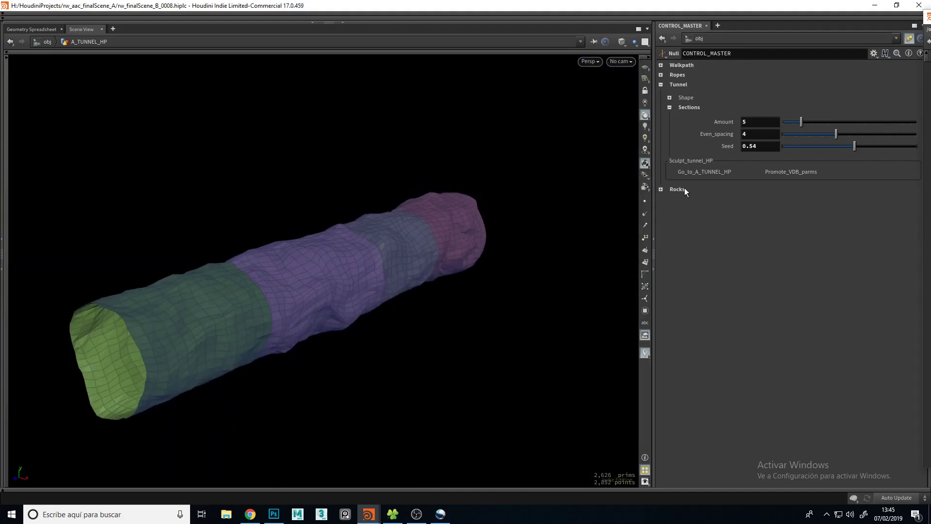
{"action": "left_click", "coordinate": [670, 98]}
{"action": "middle_click_drag", "start_coordinate": [365, 284], "coordinate": [414, 268]}
{"action": "left_click_drag", "start_coordinate": [414, 268], "coordinate": [311, 312]}
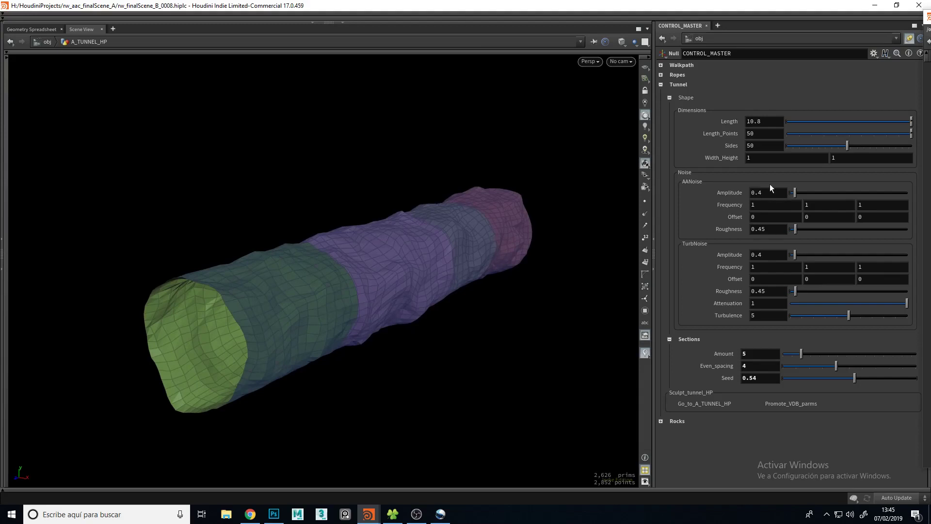
{"action": "middle_click_drag", "start_coordinate": [774, 154], "coordinate": [865, 155]}
{"action": "left_click_drag", "start_coordinate": [412, 281], "coordinate": [439, 259]}
{"action": "left_click_drag", "start_coordinate": [399, 324], "coordinate": [441, 290]}
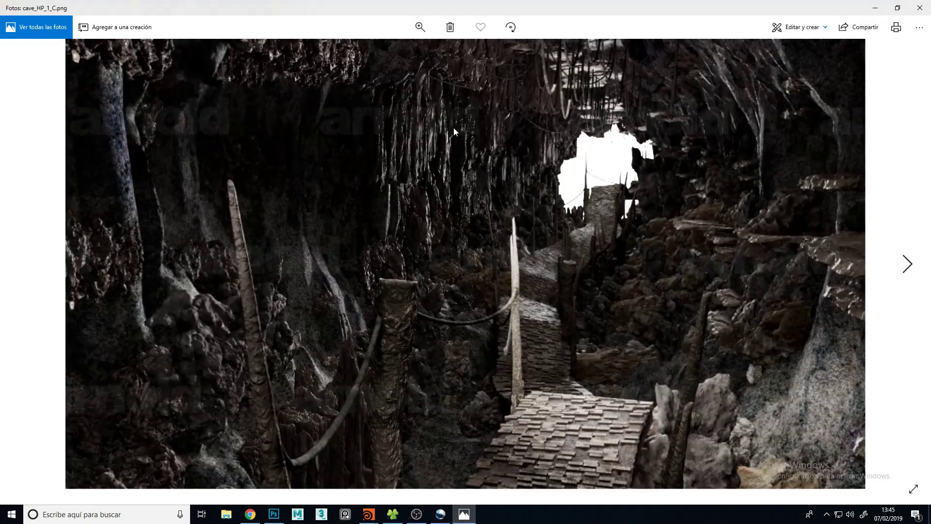
Browse the cave renders in Photos from cave_HP_1_C.png through cave_HP_6_C - ed.png.
{"action": "left_click", "coordinate": [908, 264]}
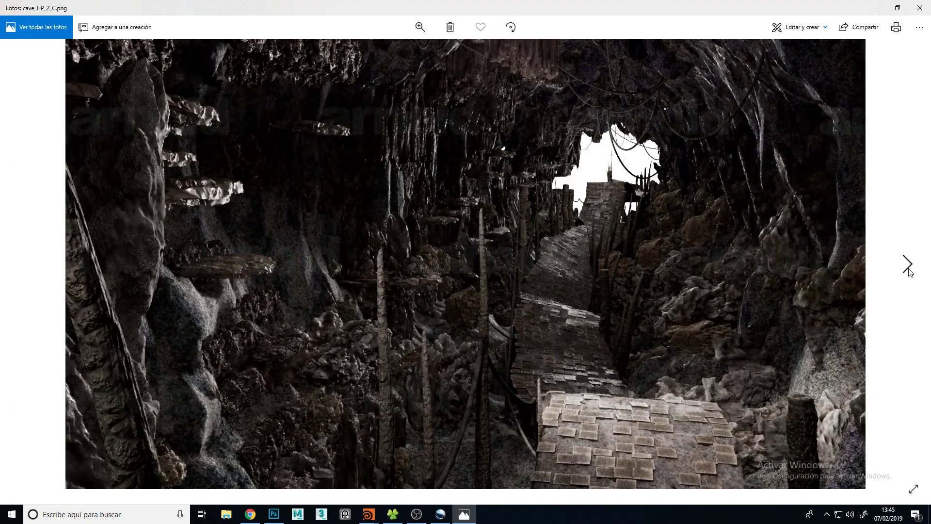
{"action": "left_click", "coordinate": [909, 270]}
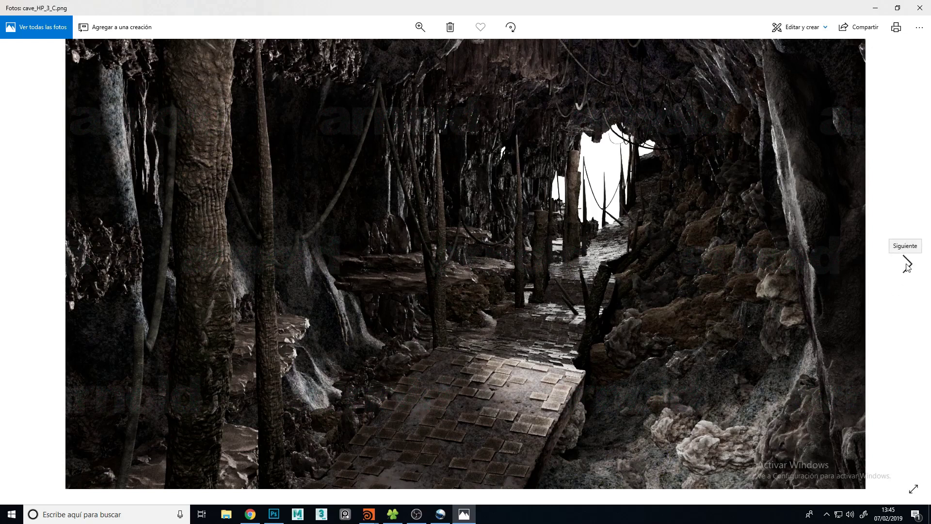
{"action": "left_click", "coordinate": [906, 267]}
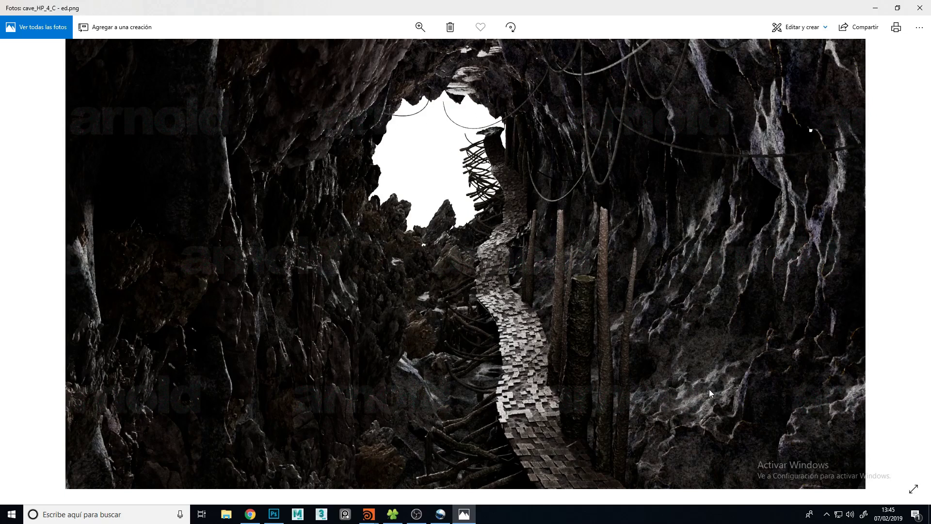
{"action": "left_click", "coordinate": [911, 270]}
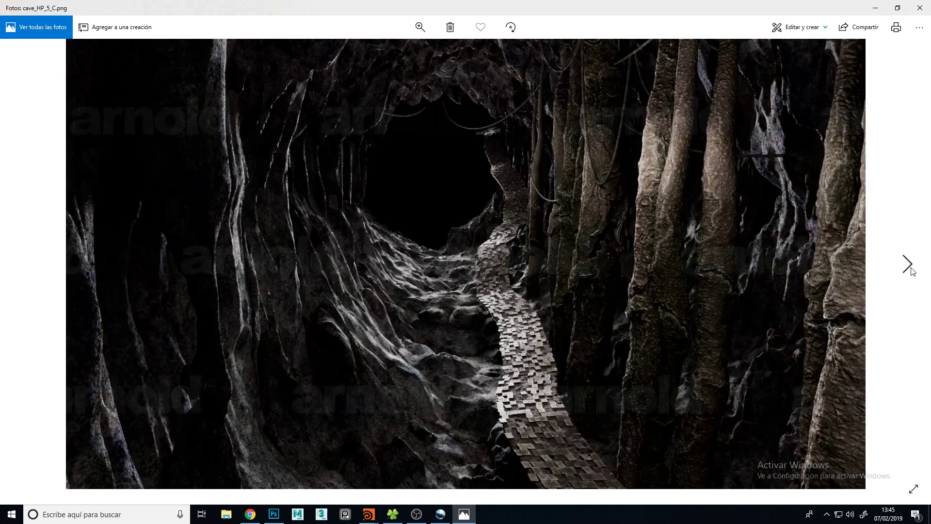
{"action": "left_click", "coordinate": [911, 270]}
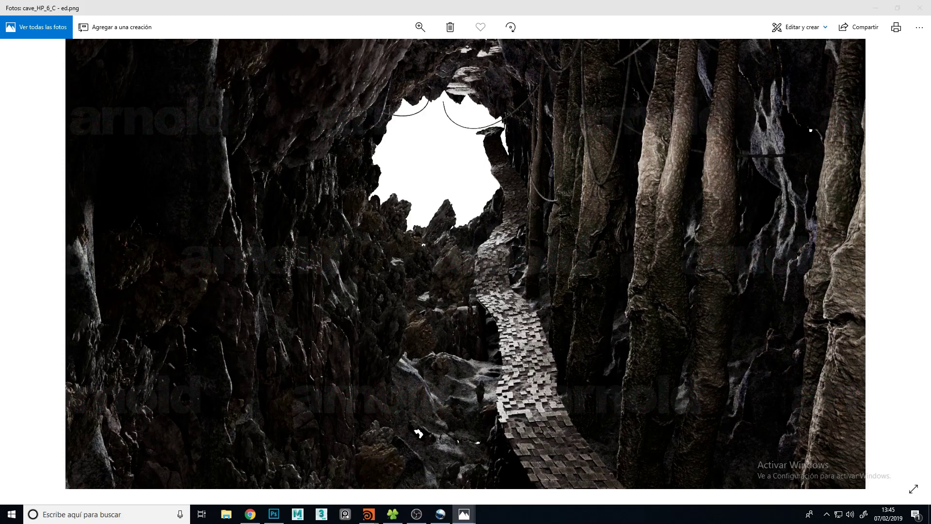
Bring the second Photos window into view and browse the individual pole and rock renders, including render_126.jpg and render_115.jpg to render_117.jpg.
{"action": "left_click_drag", "start_coordinate": [930, 248], "coordinate": [455, 5]}
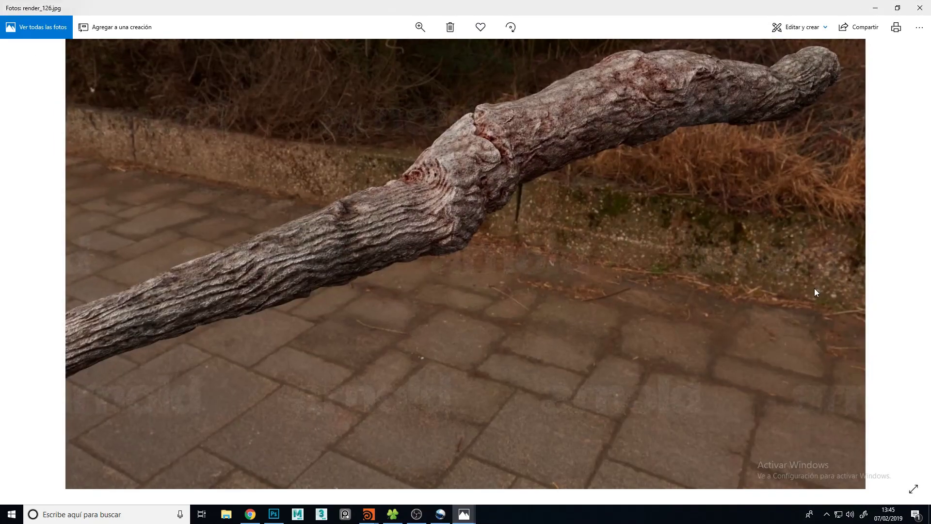
{"action": "key", "text": "Right"}
{"action": "key", "text": "Right"}
{"action": "key", "text": "Right"}
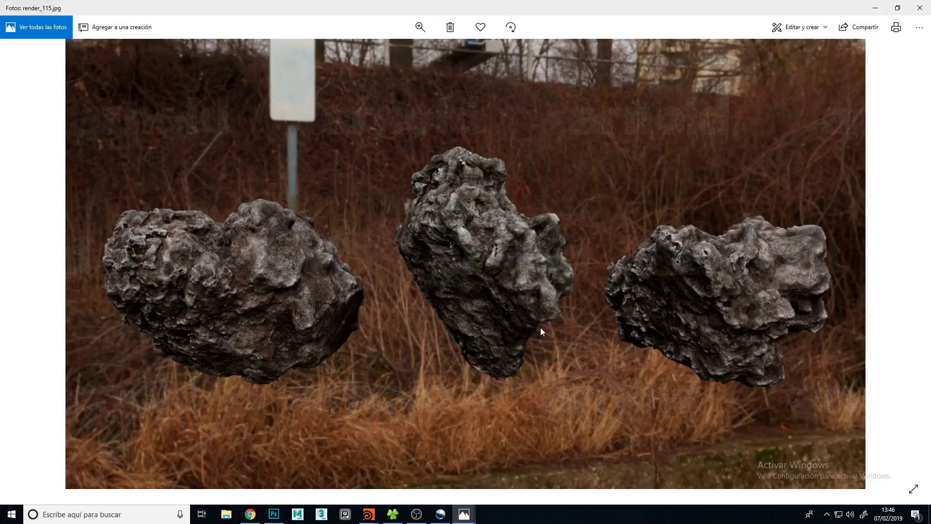
{"action": "key", "text": "Right"}
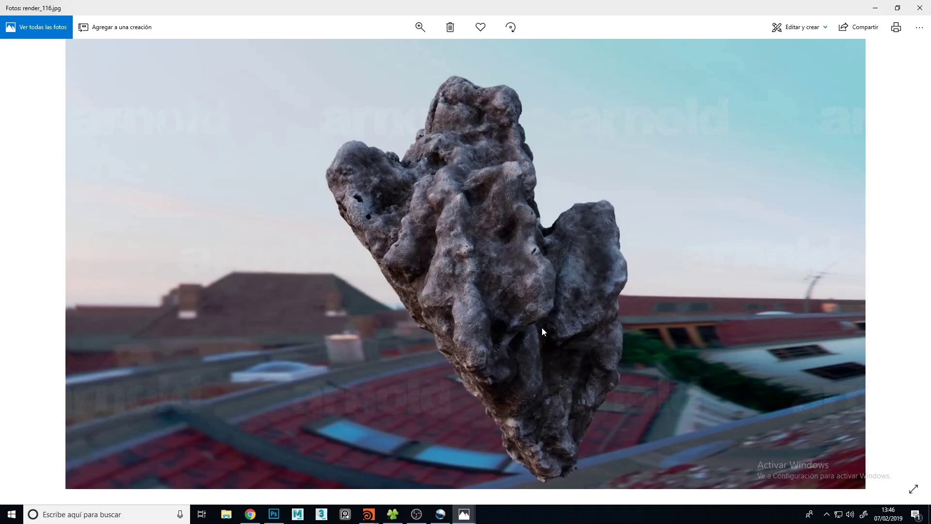
{"action": "key", "text": "Right"}
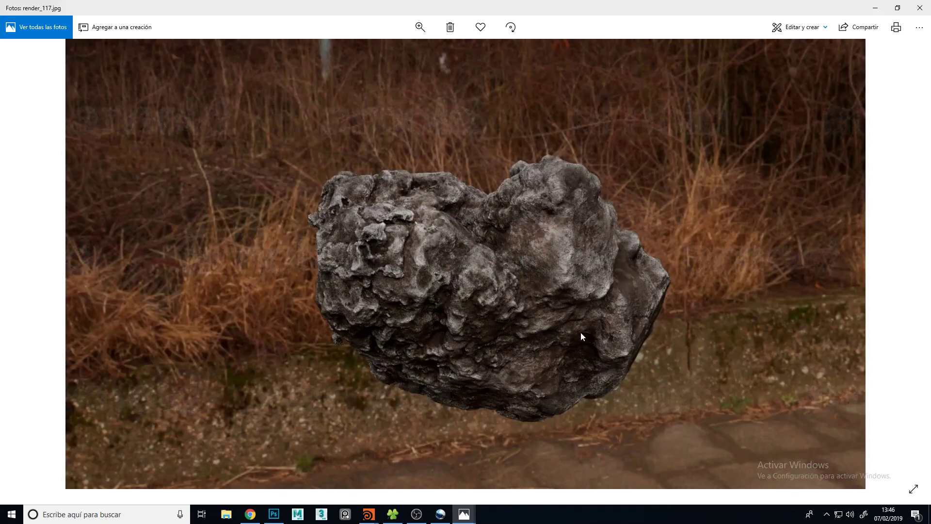
{"action": "key", "text": "Right"}
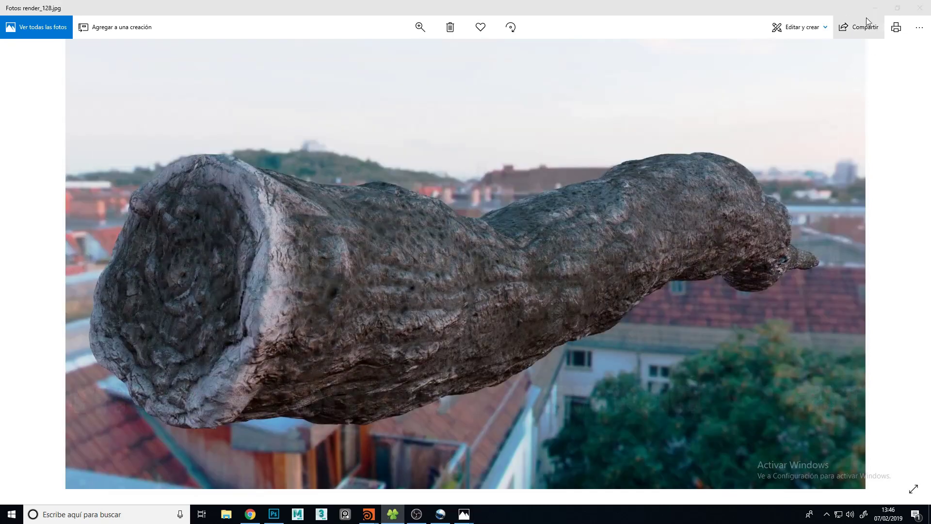
{"action": "key", "text": "Right"}
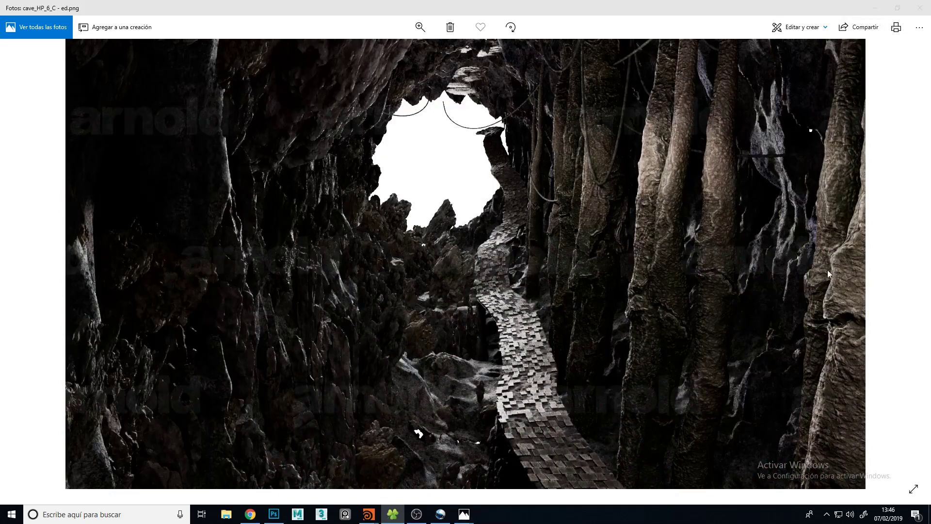